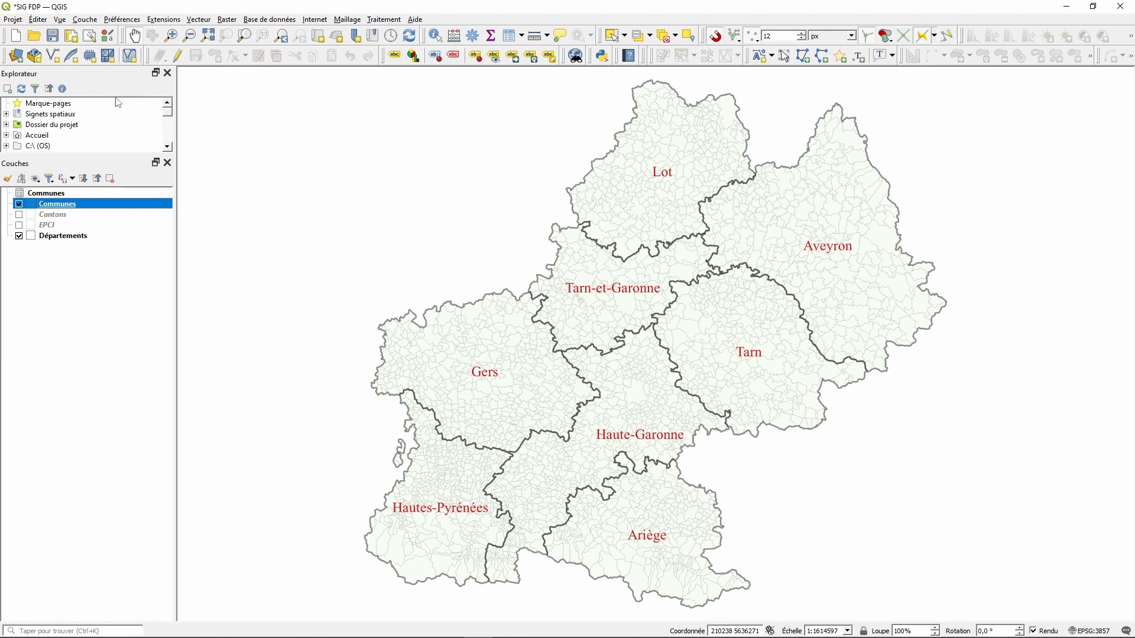
- In File Explorer, create a 'Zones DD' folder inside Bureau > SIG FDP, then return to QGIS
{"action": "left_click", "coordinate": [90, 20]}
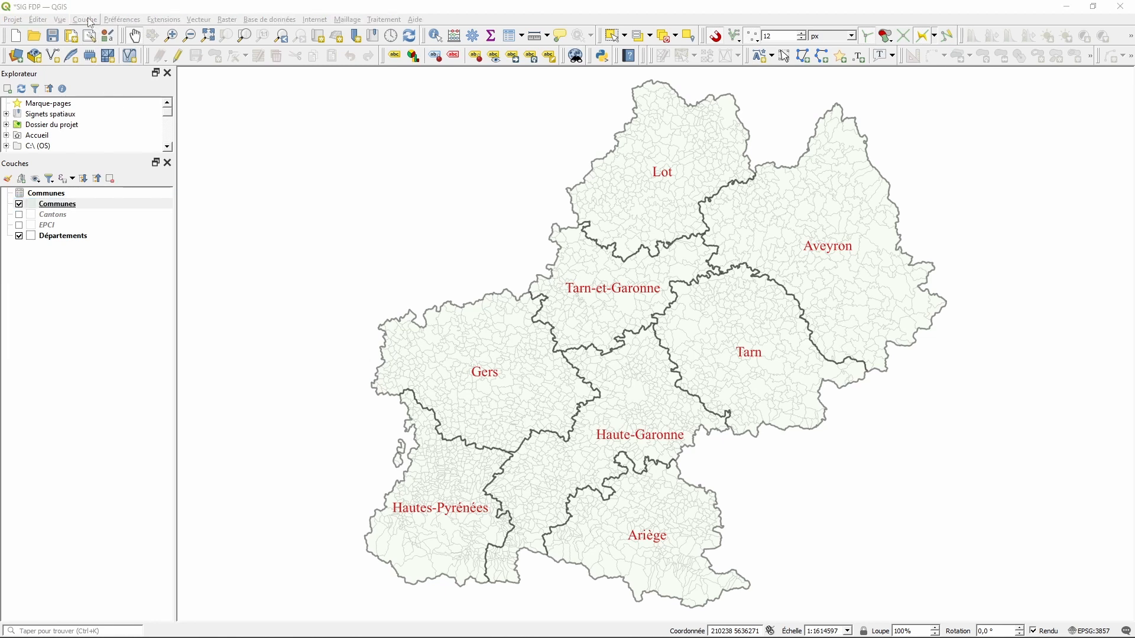
{"action": "key", "text": "super+e"}
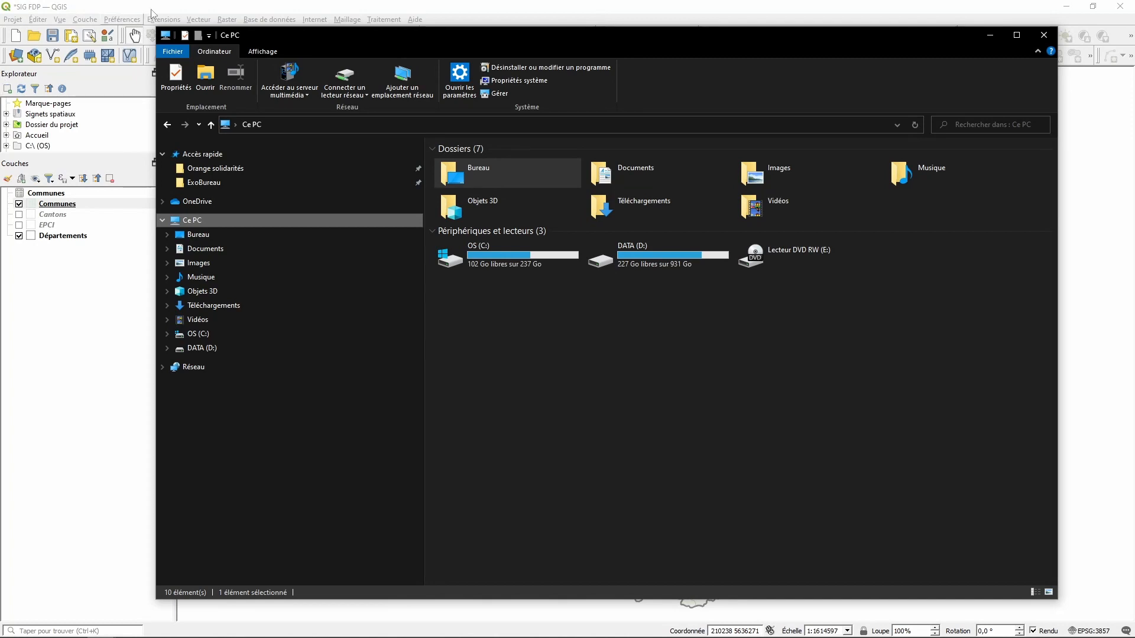
{"action": "left_click", "coordinate": [195, 236]}
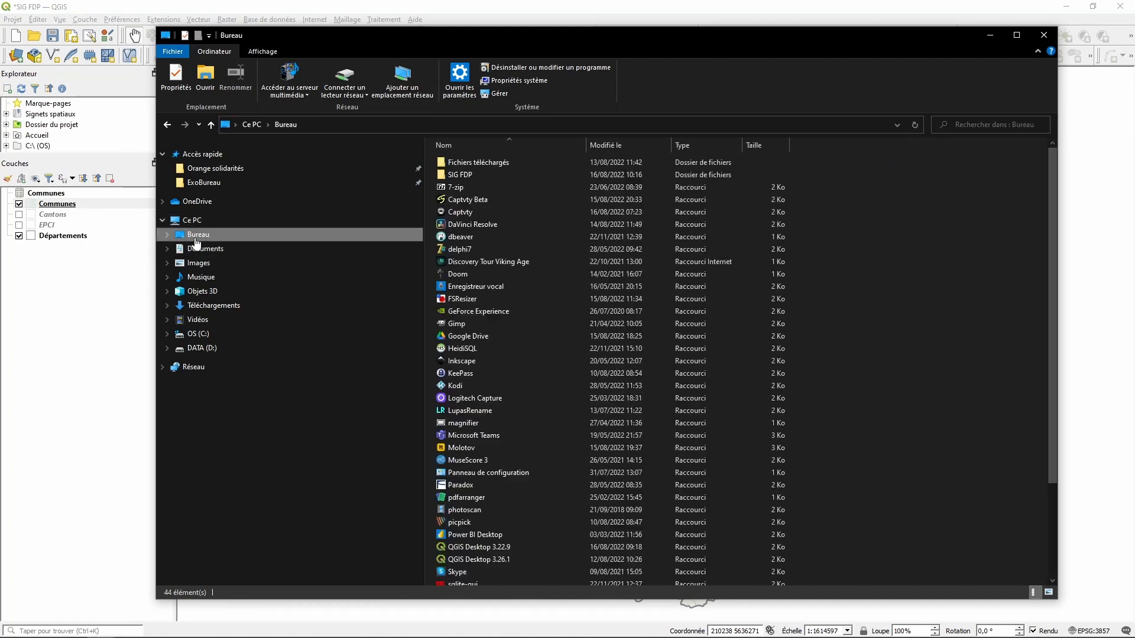
{"action": "double_click", "coordinate": [464, 175]}
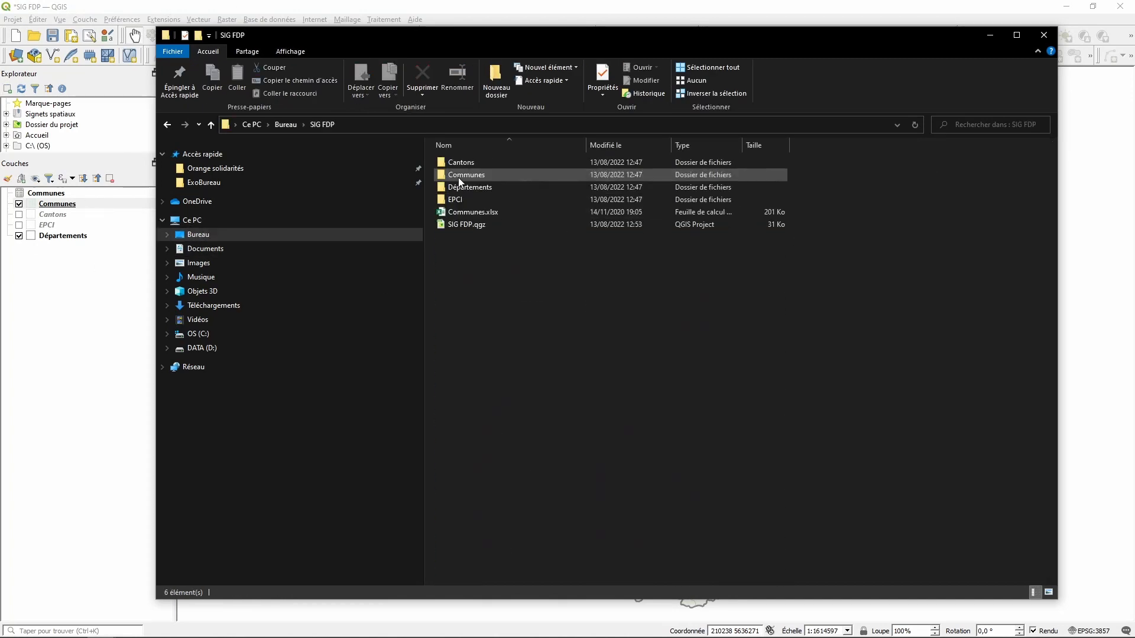
{"action": "right_click", "coordinate": [481, 329]}
{"action": "mouse_move", "coordinate": [624, 460]}
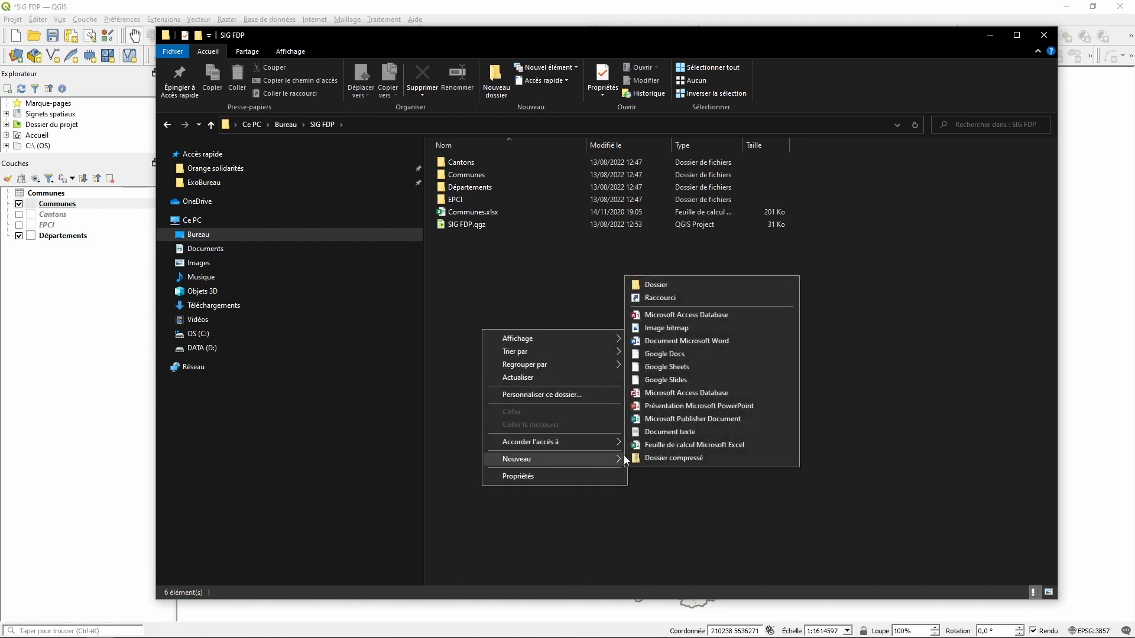
{"action": "left_click", "coordinate": [657, 285]}
{"action": "type", "text": "Zones "}
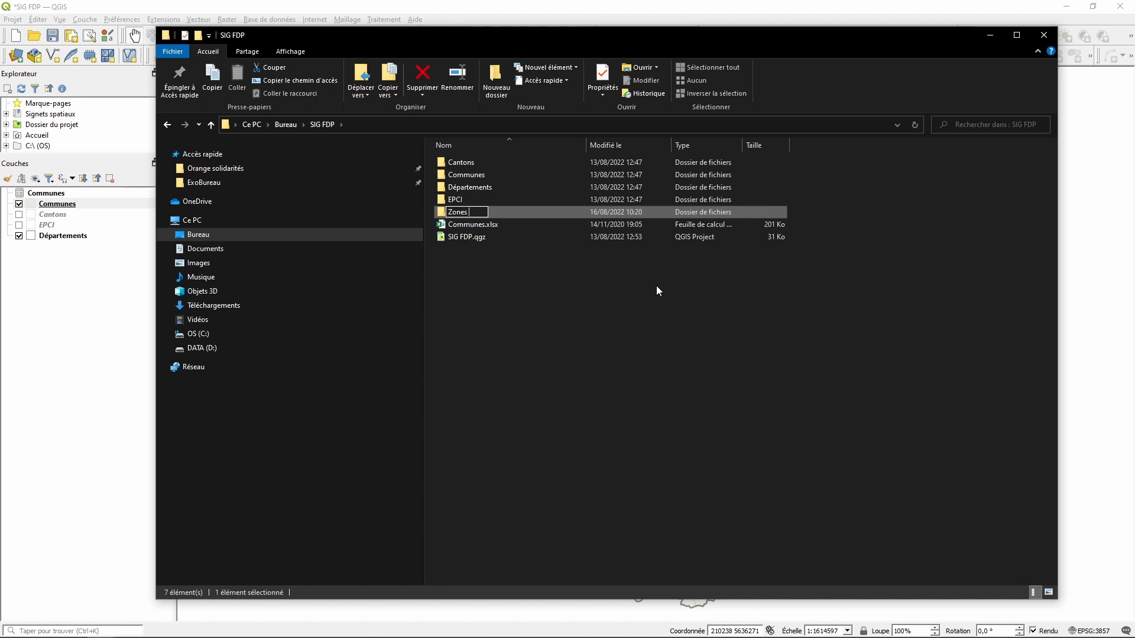
{"action": "type", "text": "DD"}
{"action": "key", "text": "Return"}
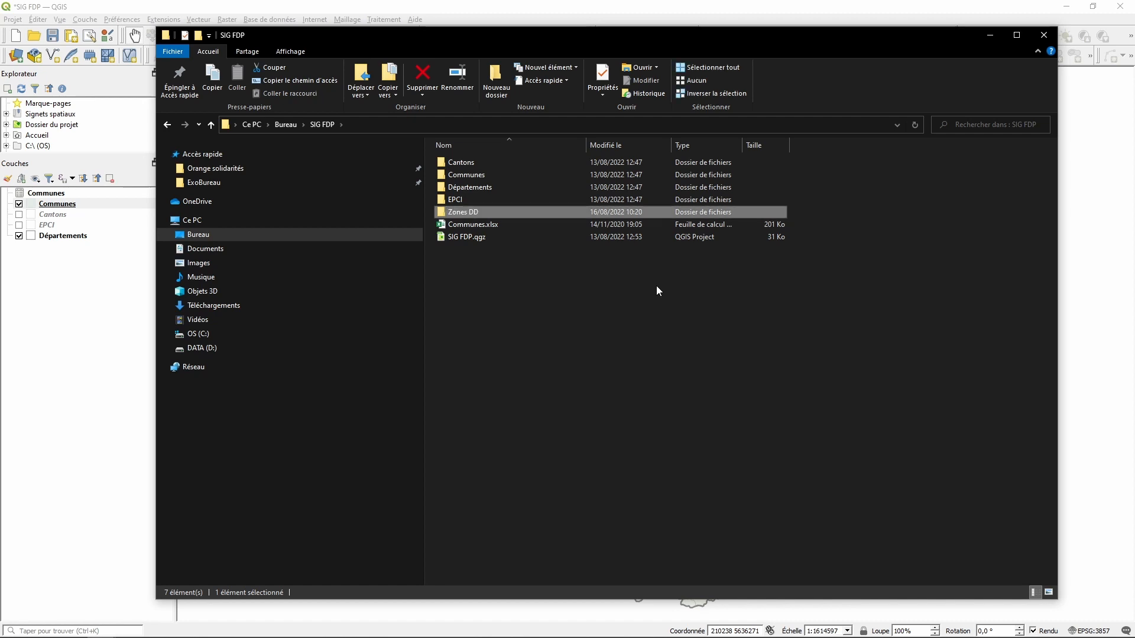
{"action": "left_click", "coordinate": [813, 8]}
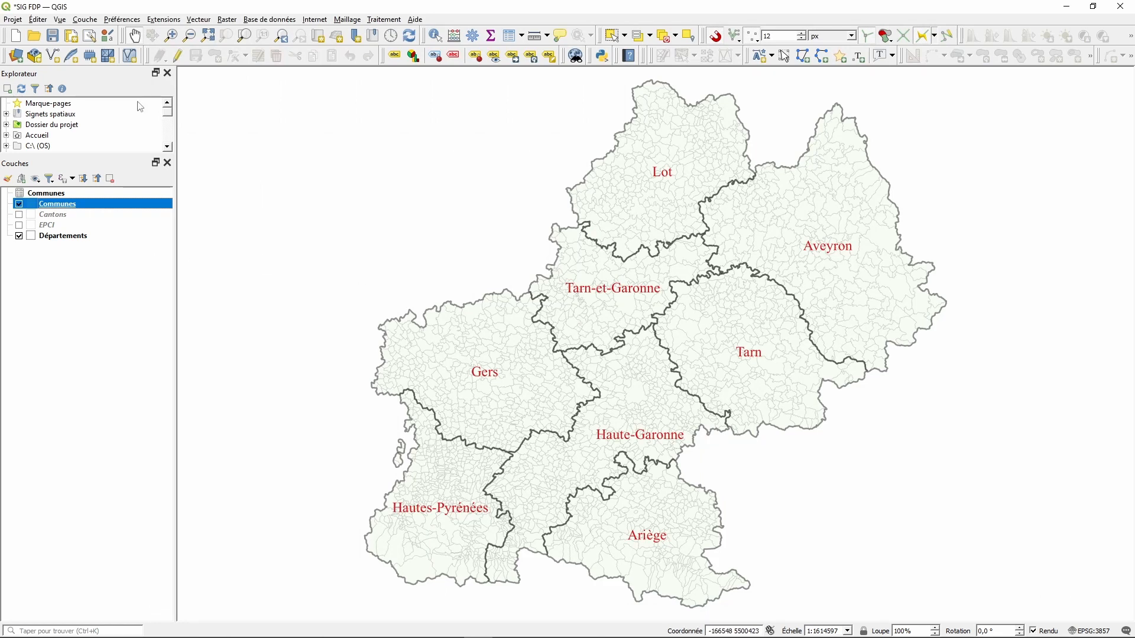
- Start a new shapefile layer saved as 'Zones DD.shp' in Bureau > SIG FDP > Zones DD
{"action": "left_click", "coordinate": [87, 20]}
{"action": "mouse_move", "coordinate": [118, 46]}
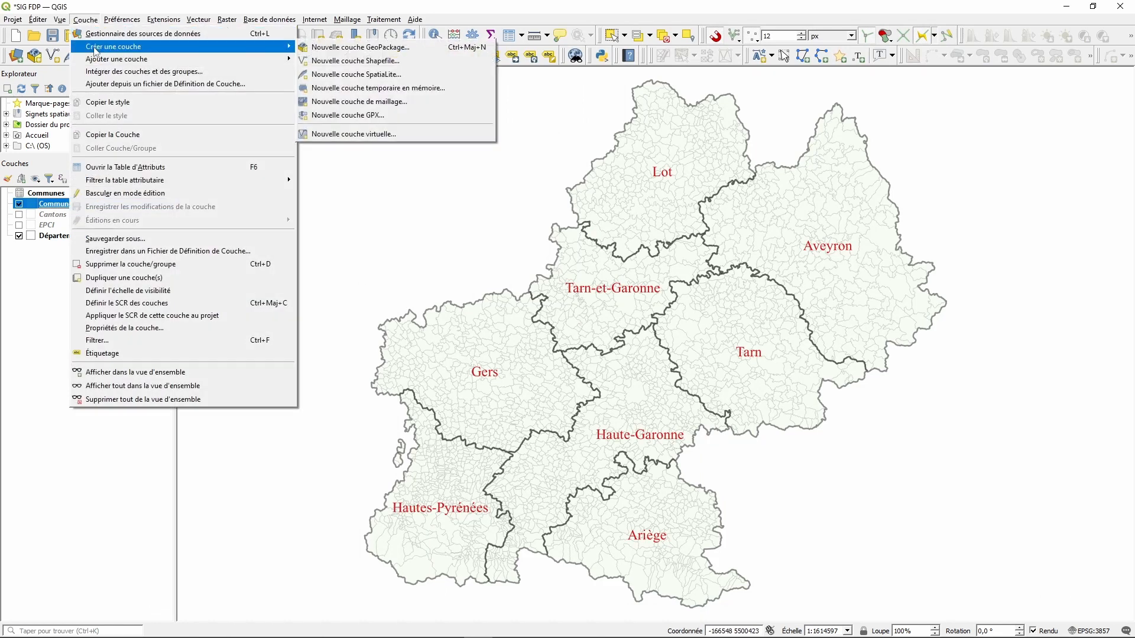
{"action": "left_click", "coordinate": [387, 61]}
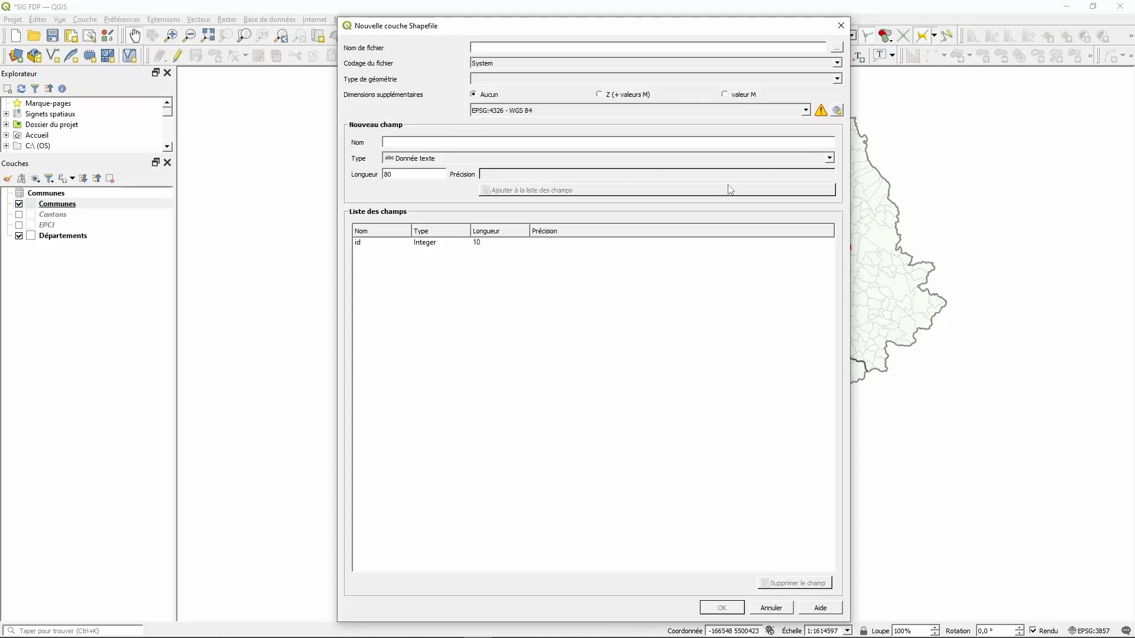
{"action": "left_click", "coordinate": [839, 47]}
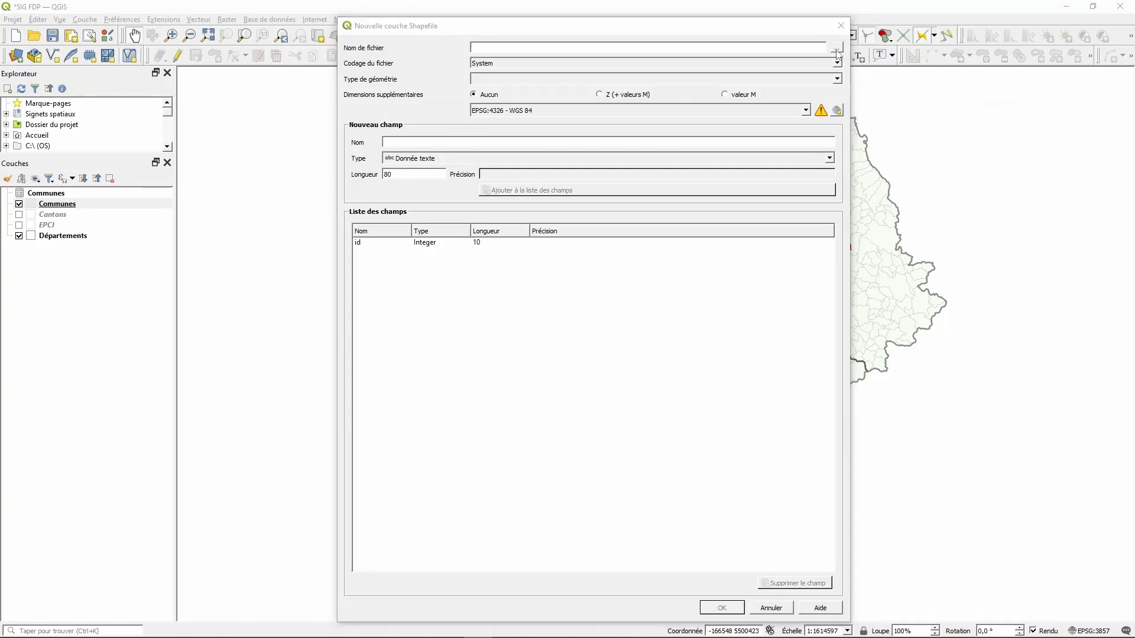
{"action": "left_click", "coordinate": [387, 193]}
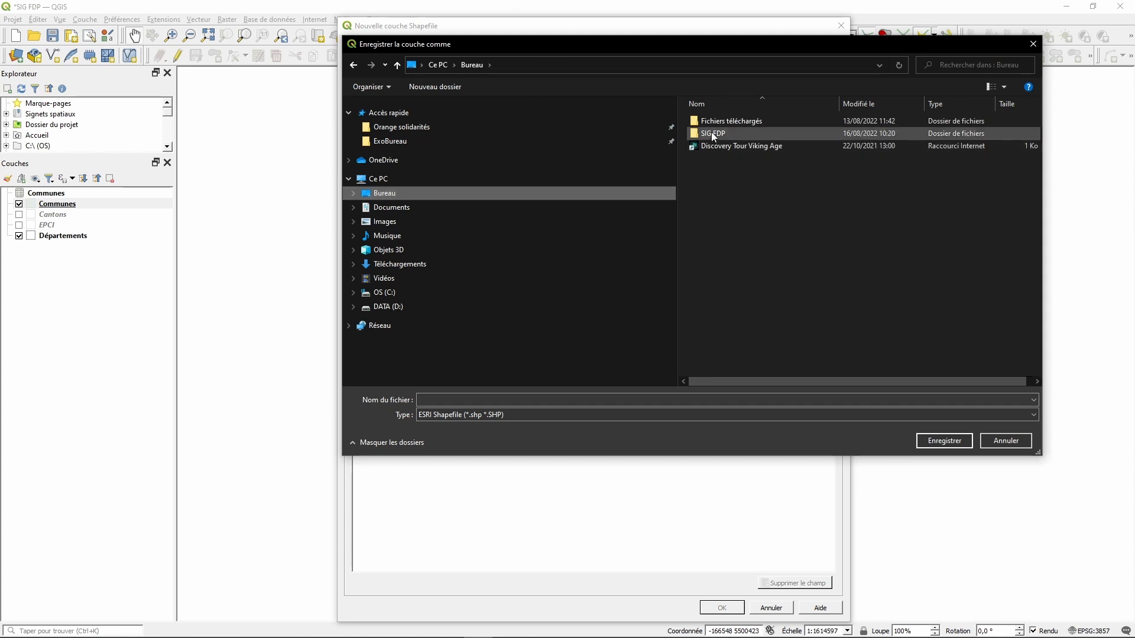
{"action": "double_click", "coordinate": [711, 133]}
{"action": "double_click", "coordinate": [714, 173]}
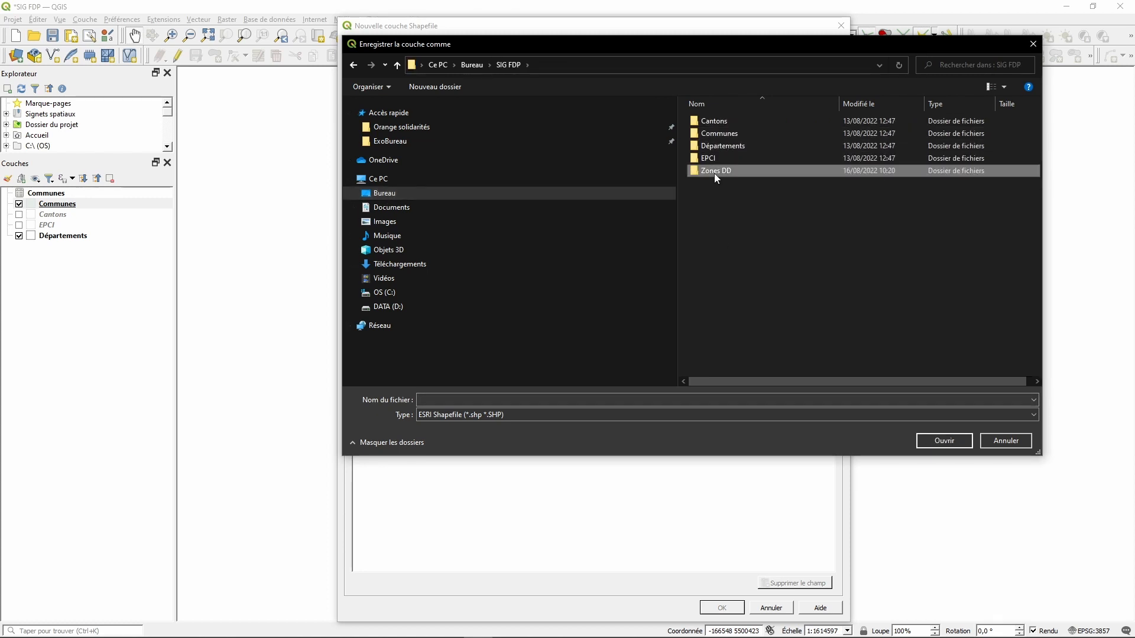
{"action": "left_click", "coordinate": [544, 402]}
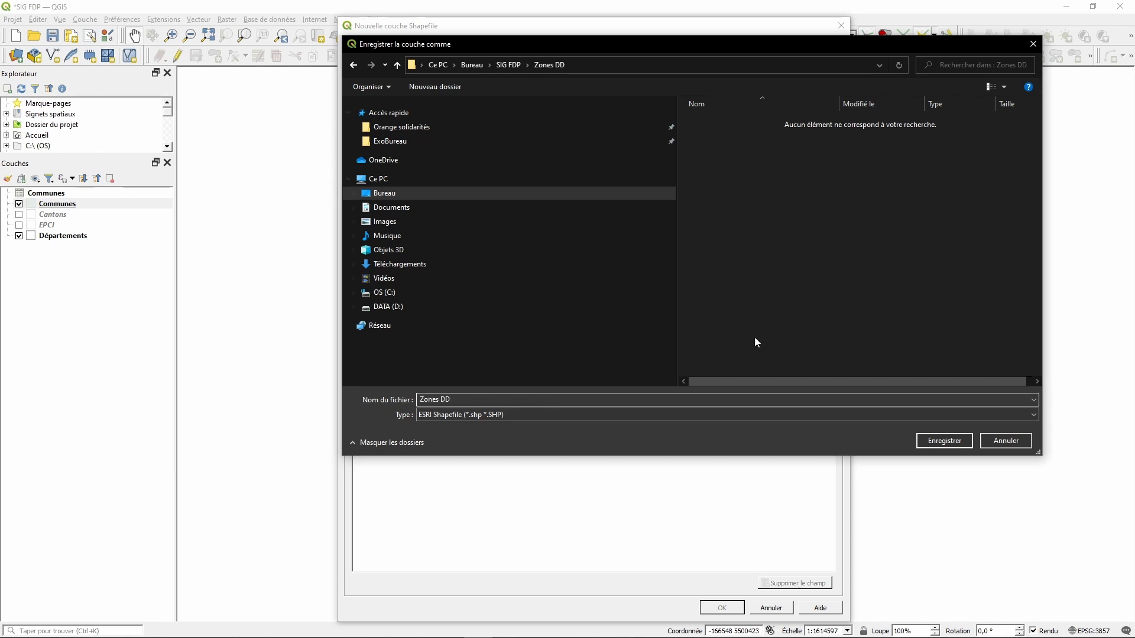
{"action": "left_click", "coordinate": [935, 441]}
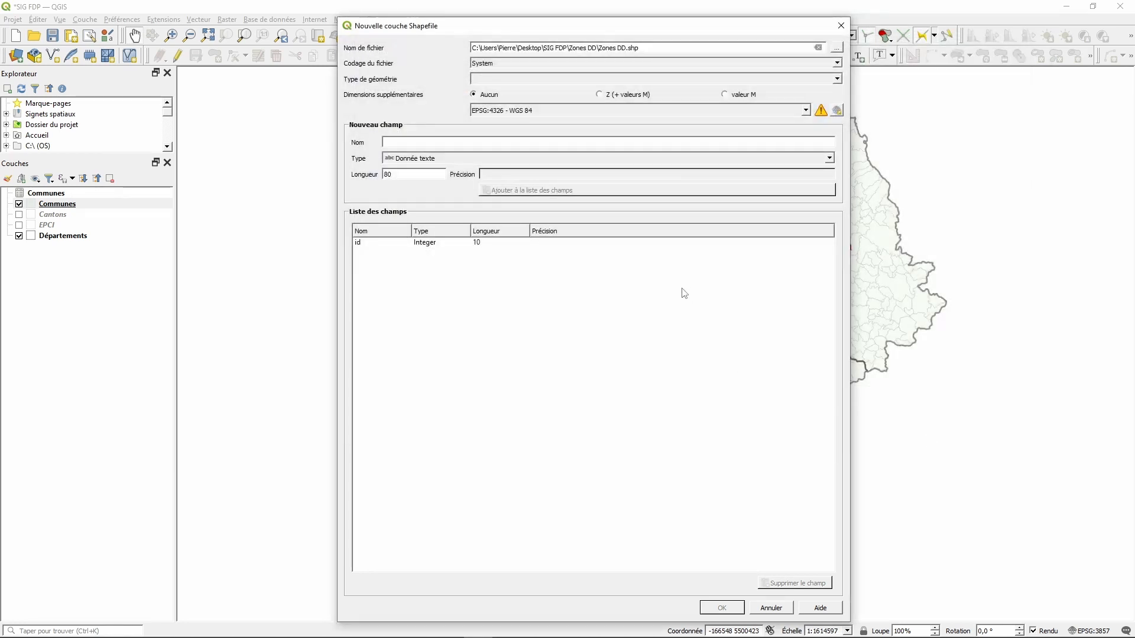
- Set the geometry type to Polygone and add a whole-number field Code Dept
{"action": "left_click", "coordinate": [839, 79]}
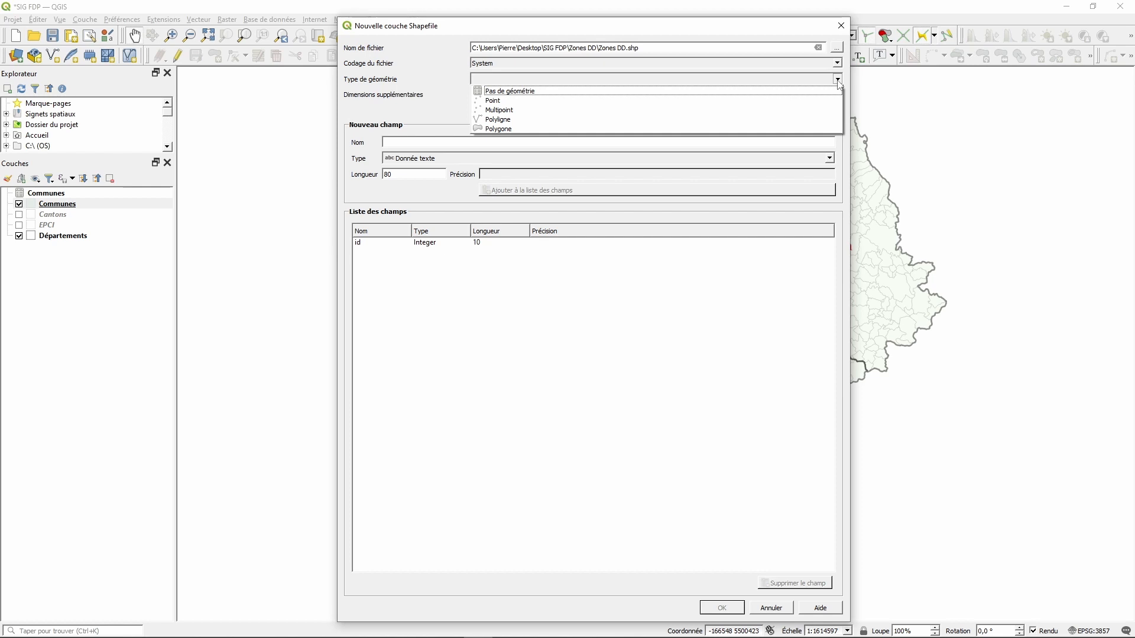
{"action": "left_click", "coordinate": [503, 129]}
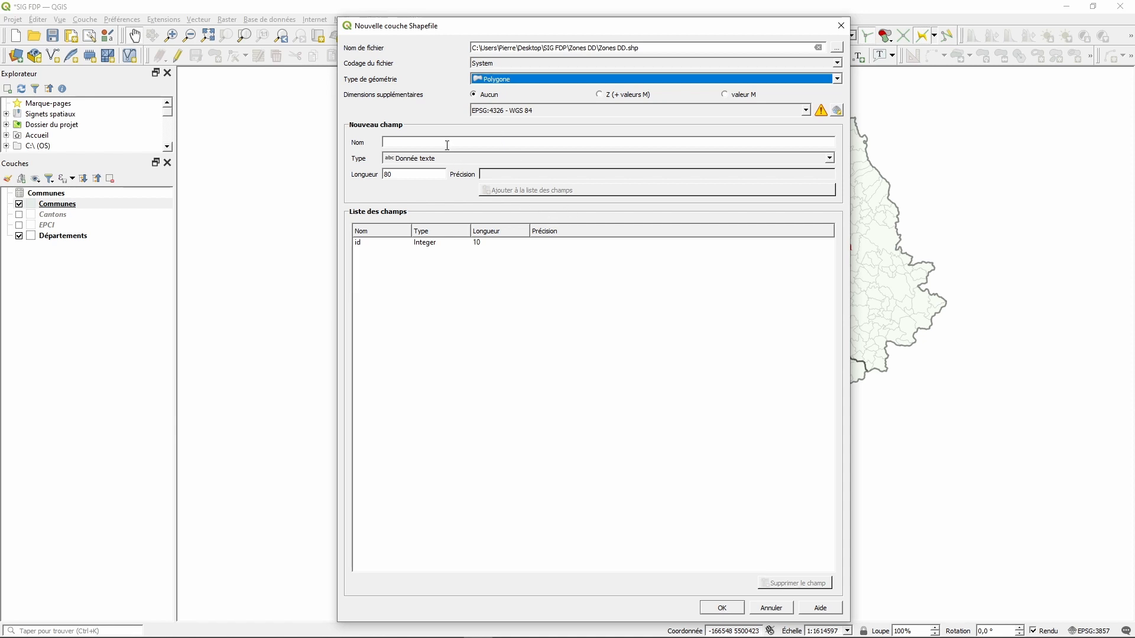
{"action": "left_click", "coordinate": [514, 140]}
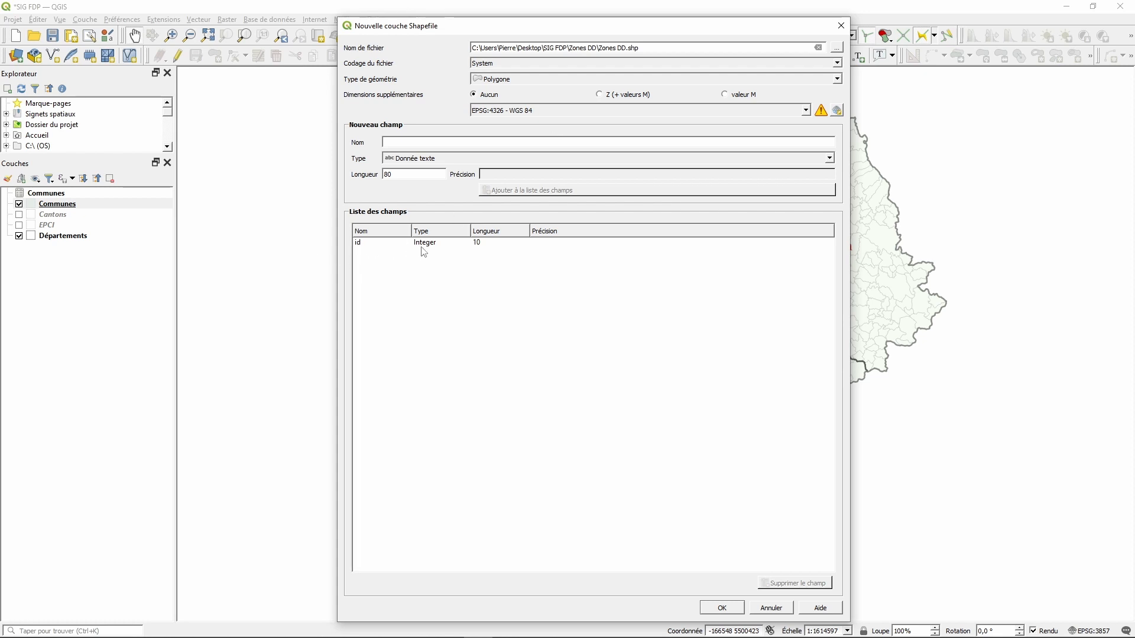
{"action": "type", "text": "Code Dept"}
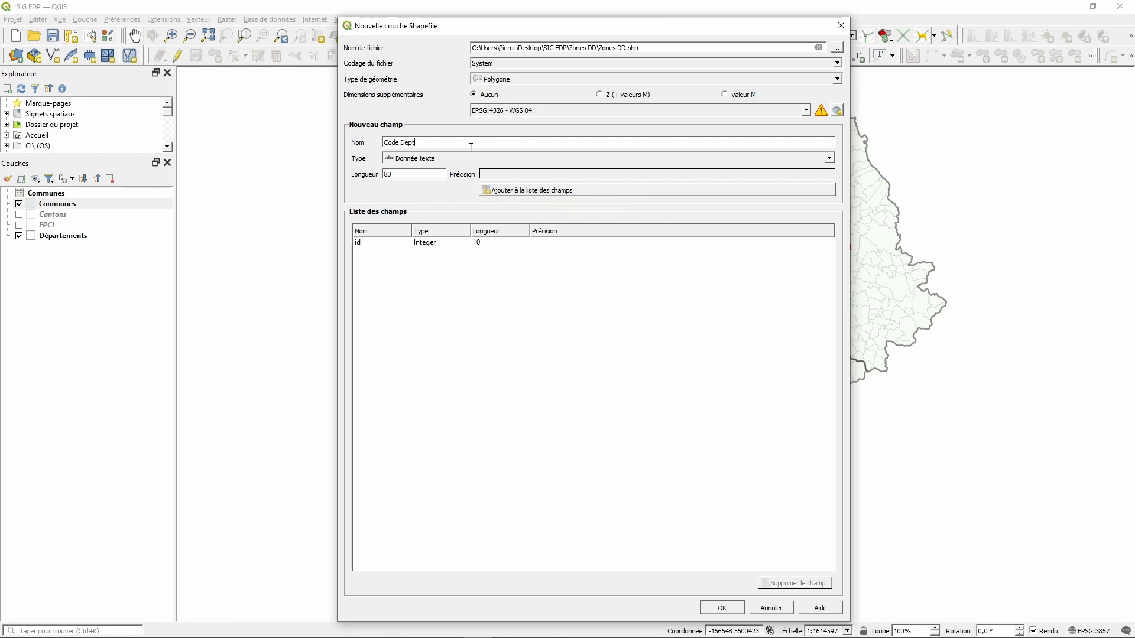
{"action": "left_click", "coordinate": [404, 160]}
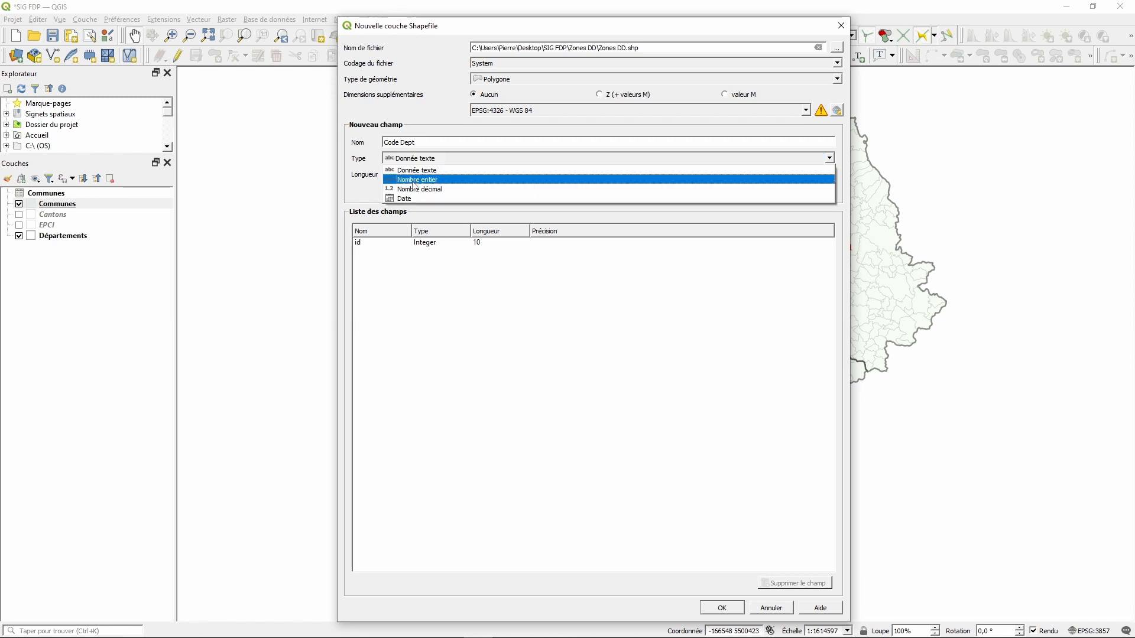
{"action": "left_click", "coordinate": [414, 181]}
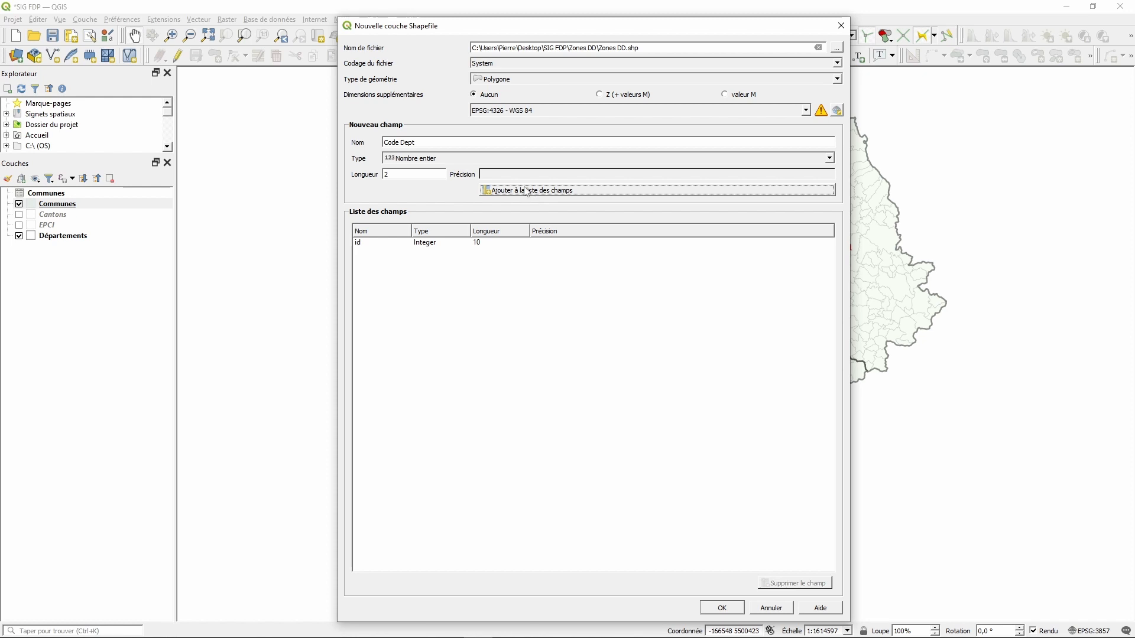
{"action": "left_click", "coordinate": [526, 191]}
- Add the whole-number field Code Zone
{"action": "left_click", "coordinate": [410, 142]}
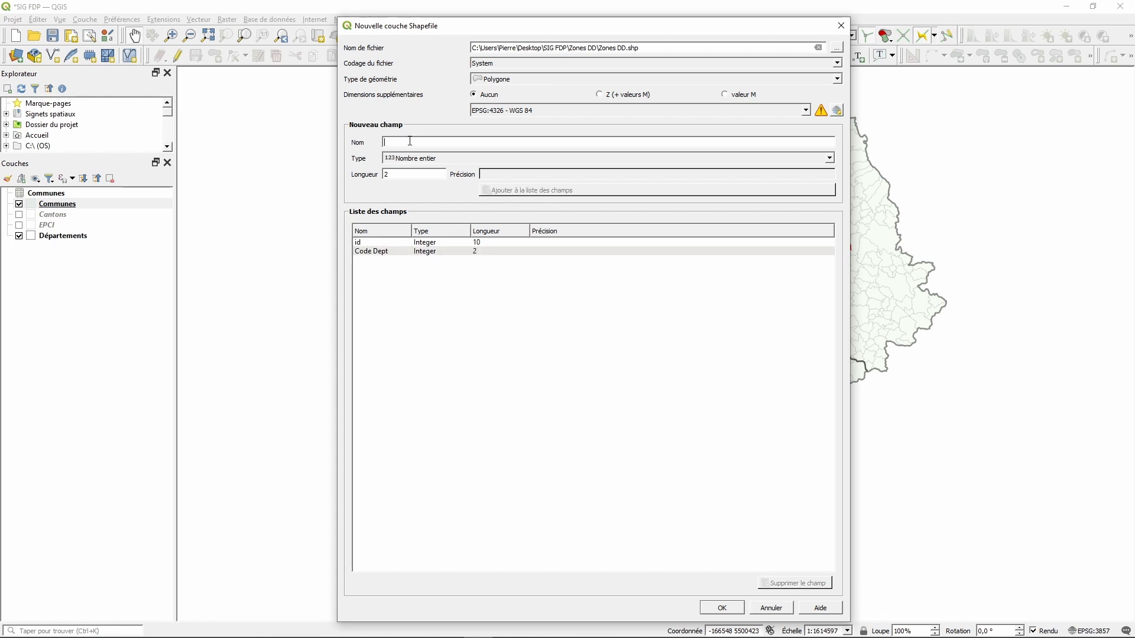
{"action": "type", "text": "Code Zone"}
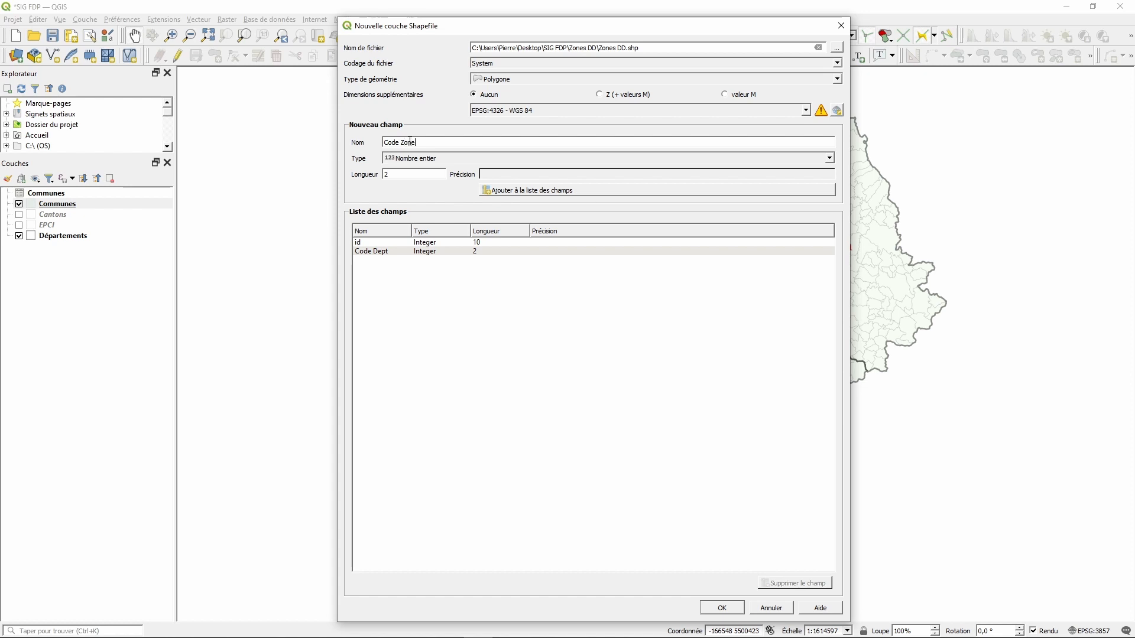
{"action": "key", "text": "Tab"}
{"action": "left_click", "coordinate": [510, 191]}
- Add a 30-character text field Nom DD and create the Zones DD layer
{"action": "left_click", "coordinate": [438, 143]}
{"action": "type", "text": "Nom DD"}
{"action": "key", "text": "Tab"}
{"action": "left_click", "coordinate": [410, 158]}
{"action": "left_click", "coordinate": [411, 171]}
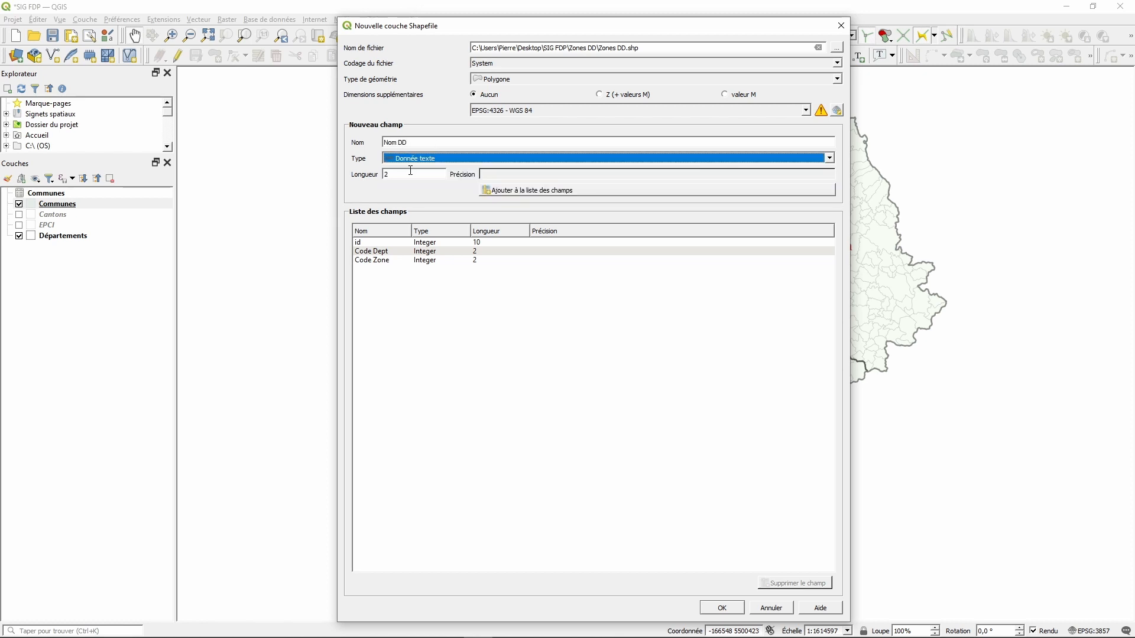
{"action": "left_click", "coordinate": [396, 174]}
{"action": "type", "text": "30"}
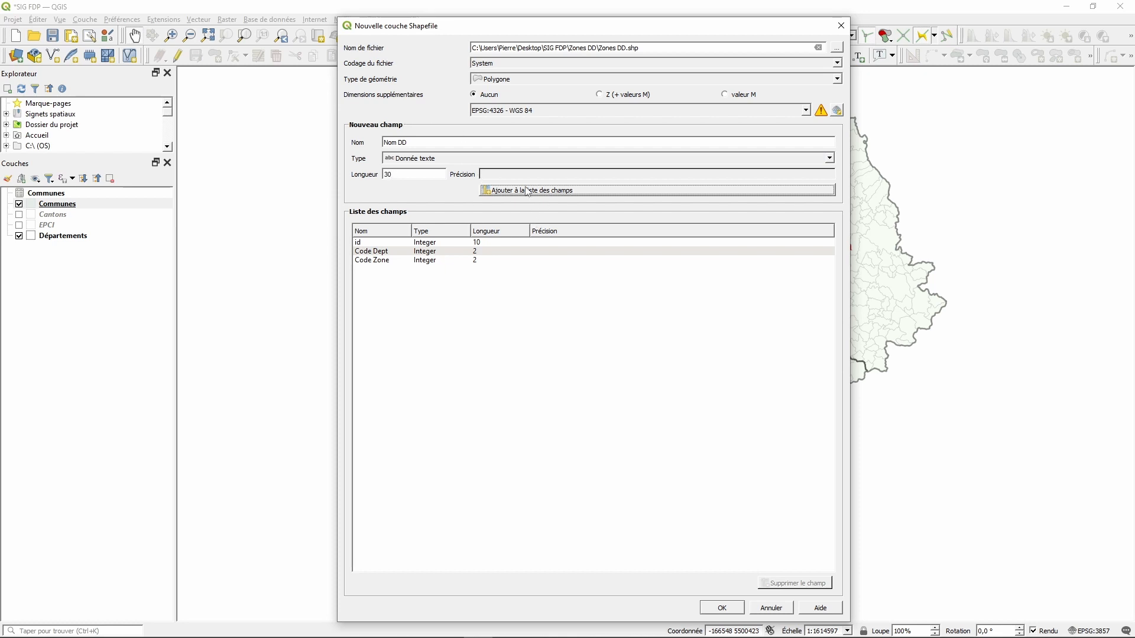
{"action": "left_click", "coordinate": [529, 191]}
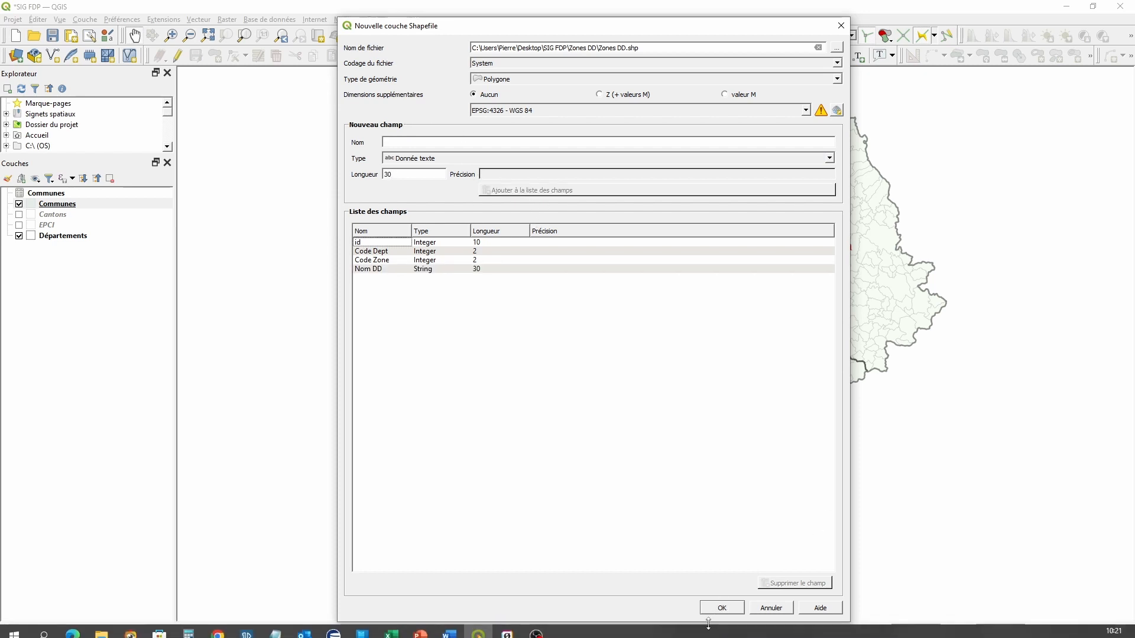
{"action": "left_click", "coordinate": [722, 608]}
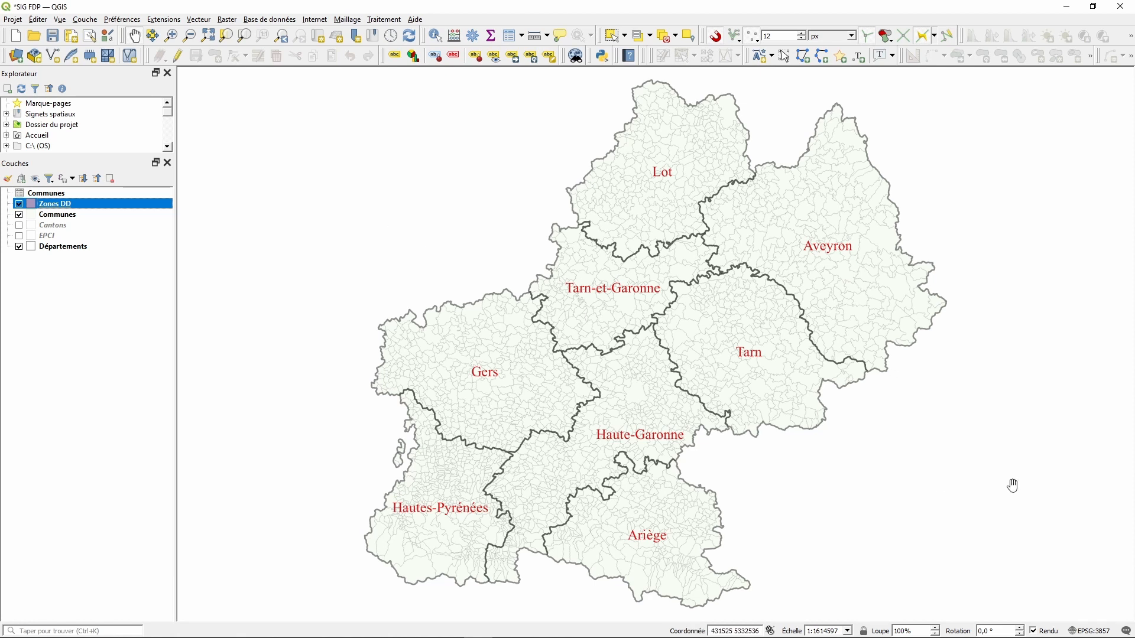
{"action": "scroll", "coordinate": [924, 397], "scroll_direction": "up", "scroll_amount": 1}
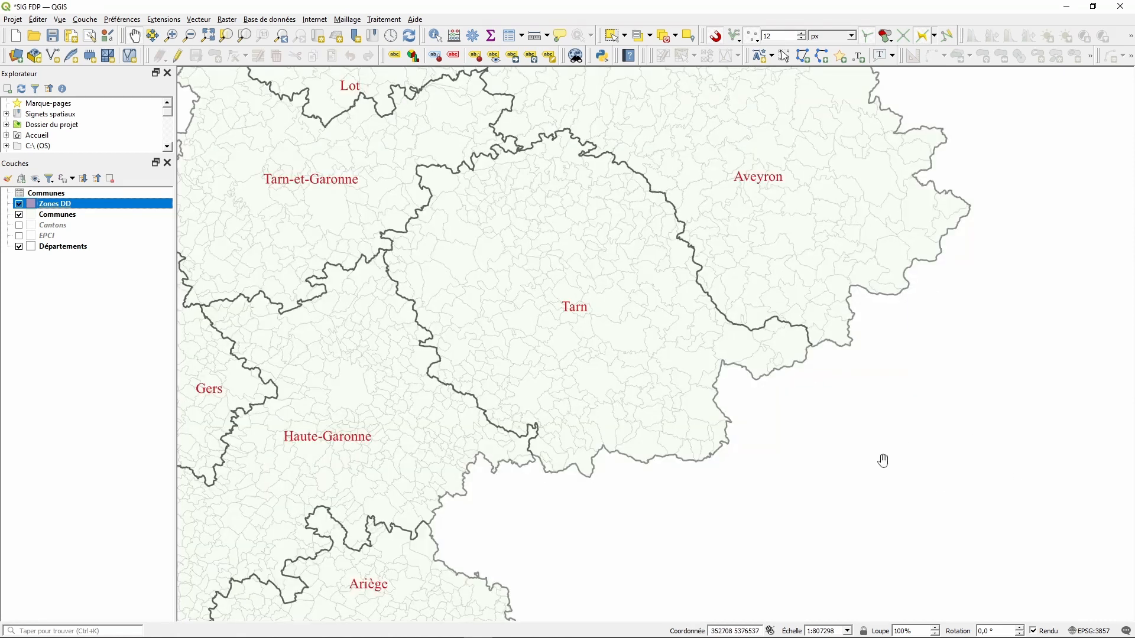
{"action": "scroll", "coordinate": [883, 461], "scroll_direction": "up", "scroll_amount": 1}
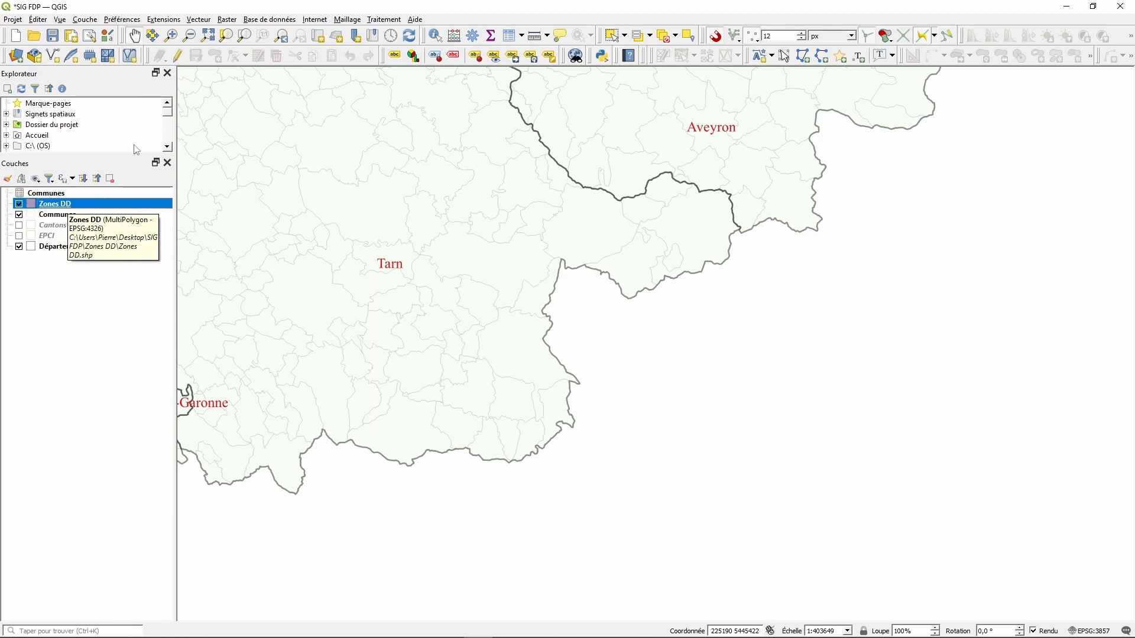
{"action": "left_click", "coordinate": [178, 57]}
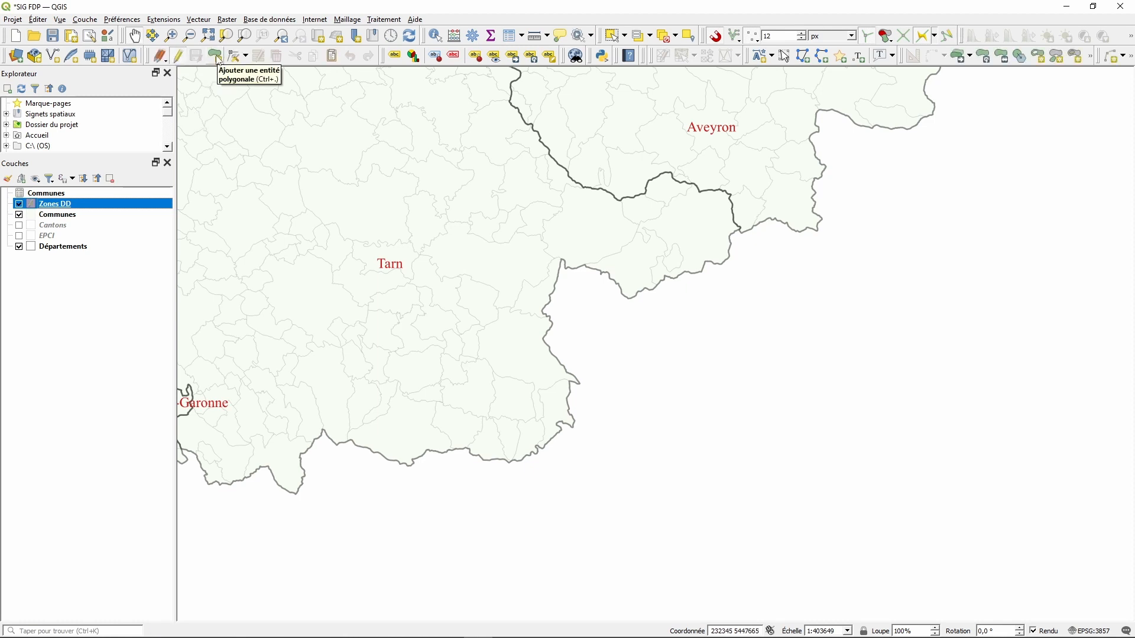
{"action": "left_click", "coordinate": [216, 56]}
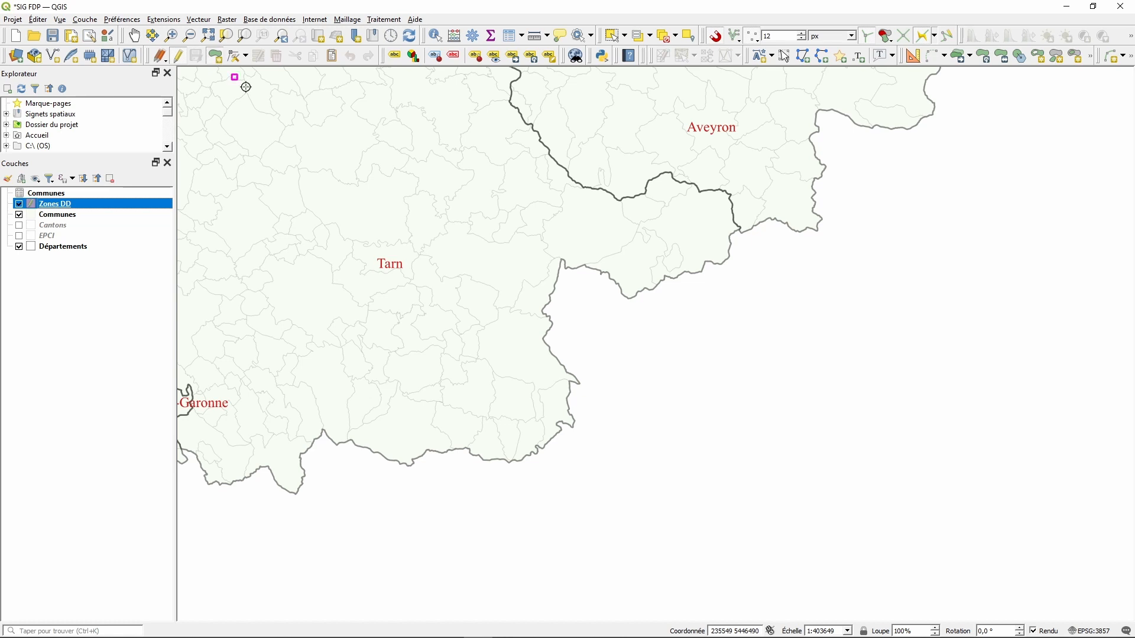
{"action": "left_click", "coordinate": [689, 374]}
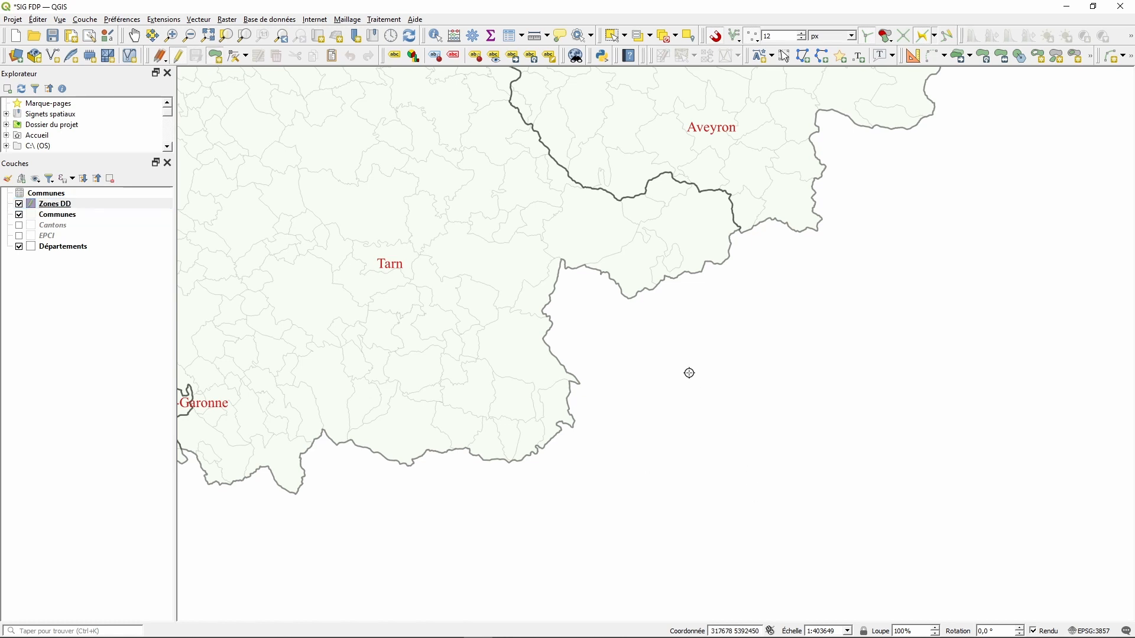
{"action": "left_click", "coordinate": [858, 300]}
{"action": "left_click", "coordinate": [880, 521]}
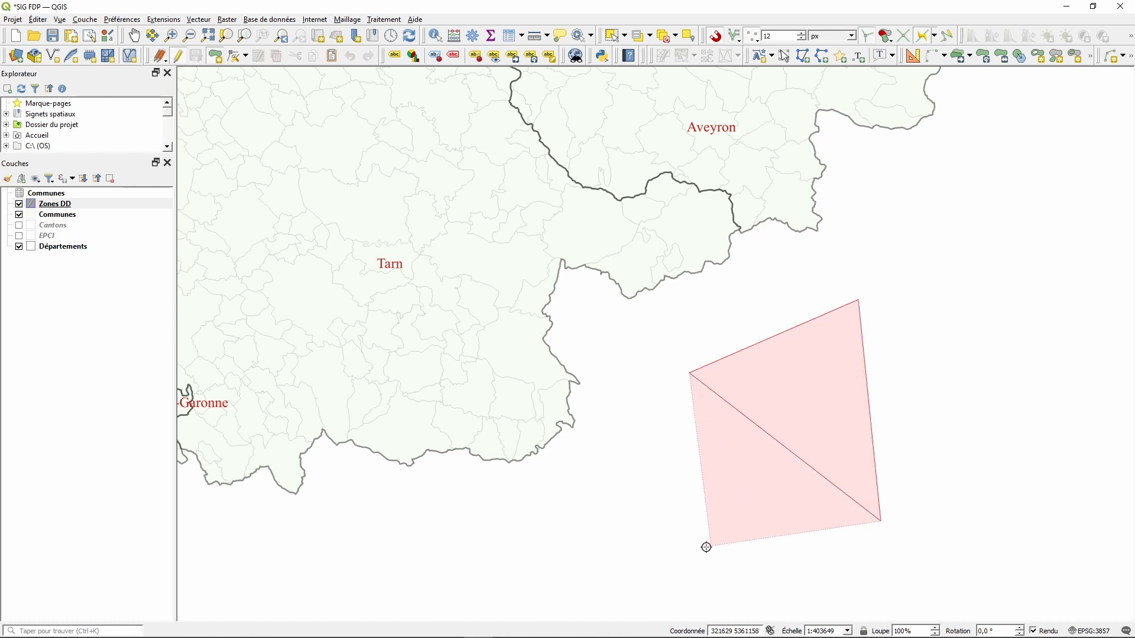
{"action": "left_click", "coordinate": [670, 558]}
{"action": "right_click", "coordinate": [669, 558]}
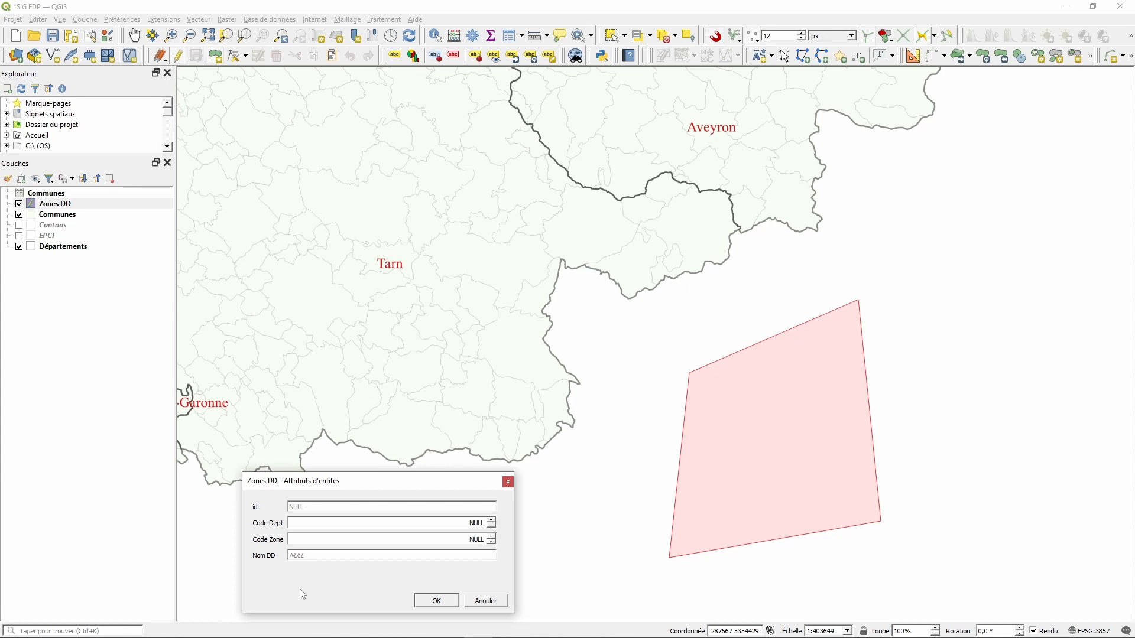
{"action": "left_click", "coordinate": [489, 602]}
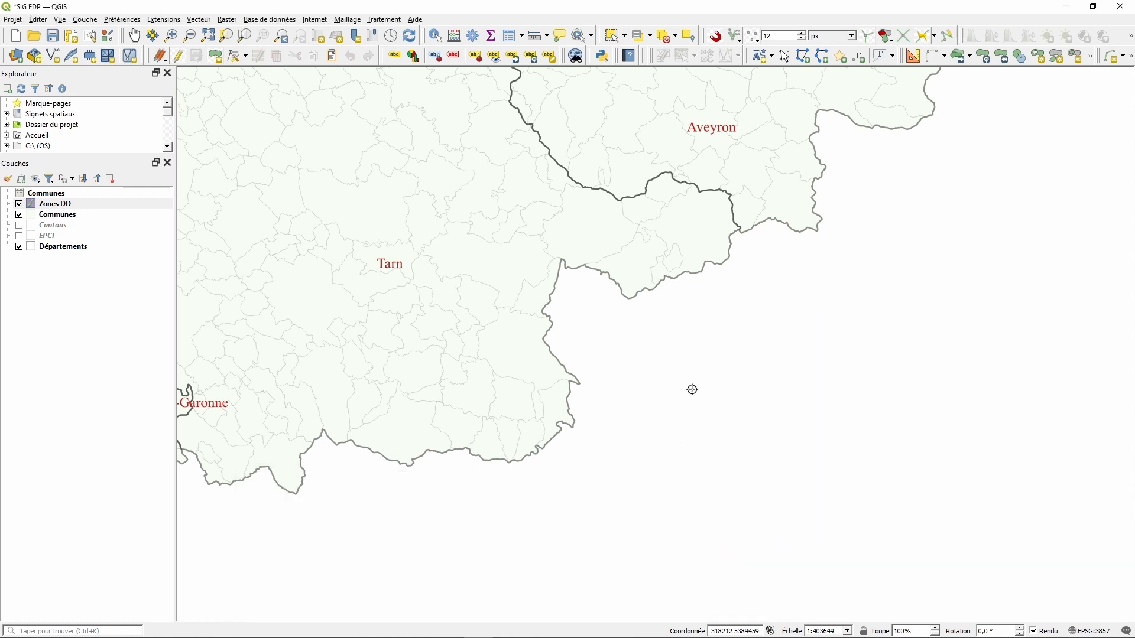
- Hide the Communes layer, show the EPCI layer, and zoom in on the Tarn
{"action": "scroll", "coordinate": [693, 390], "scroll_direction": "down", "scroll_amount": 1}
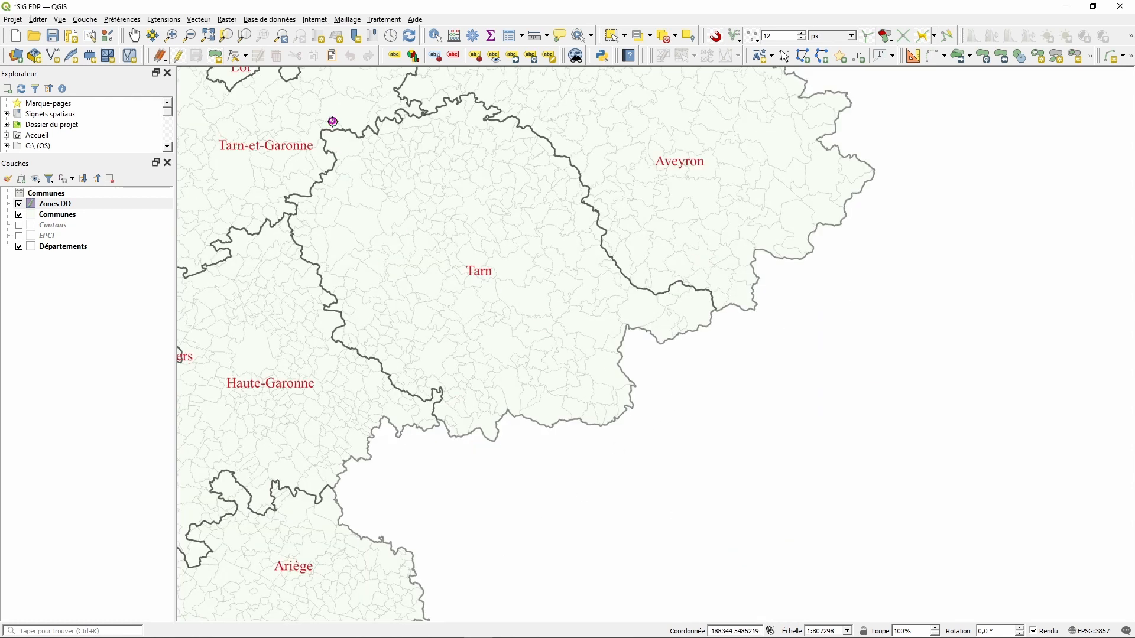
{"action": "scroll", "coordinate": [331, 119], "scroll_direction": "up", "scroll_amount": 1}
{"action": "scroll", "coordinate": [340, 153], "scroll_direction": "down", "scroll_amount": 1}
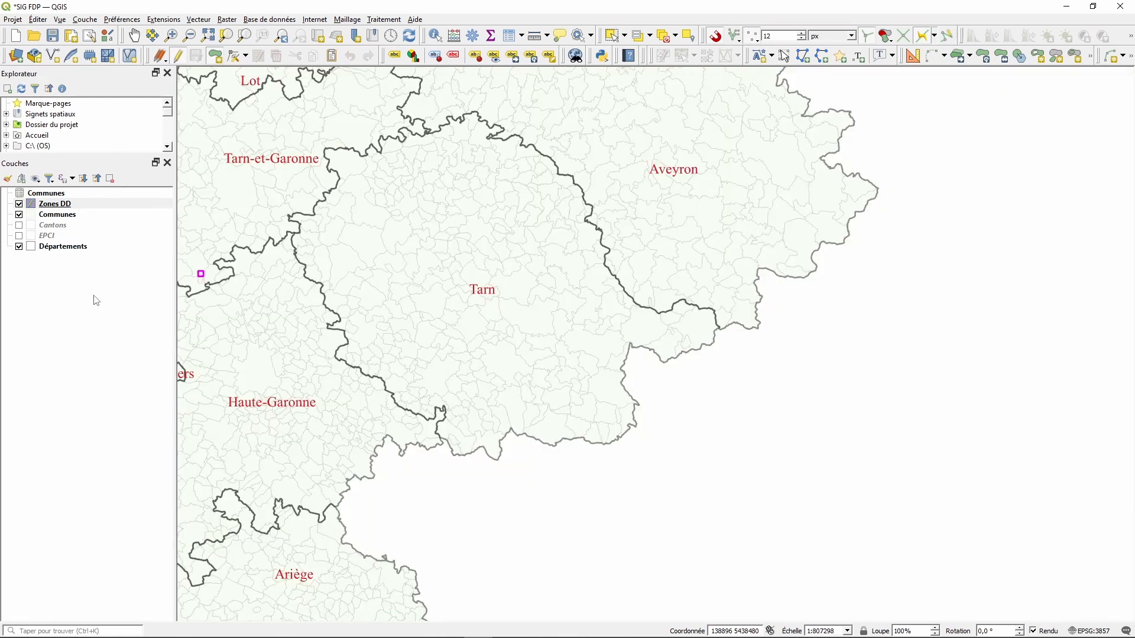
{"action": "left_click", "coordinate": [19, 215]}
{"action": "left_click", "coordinate": [20, 236]}
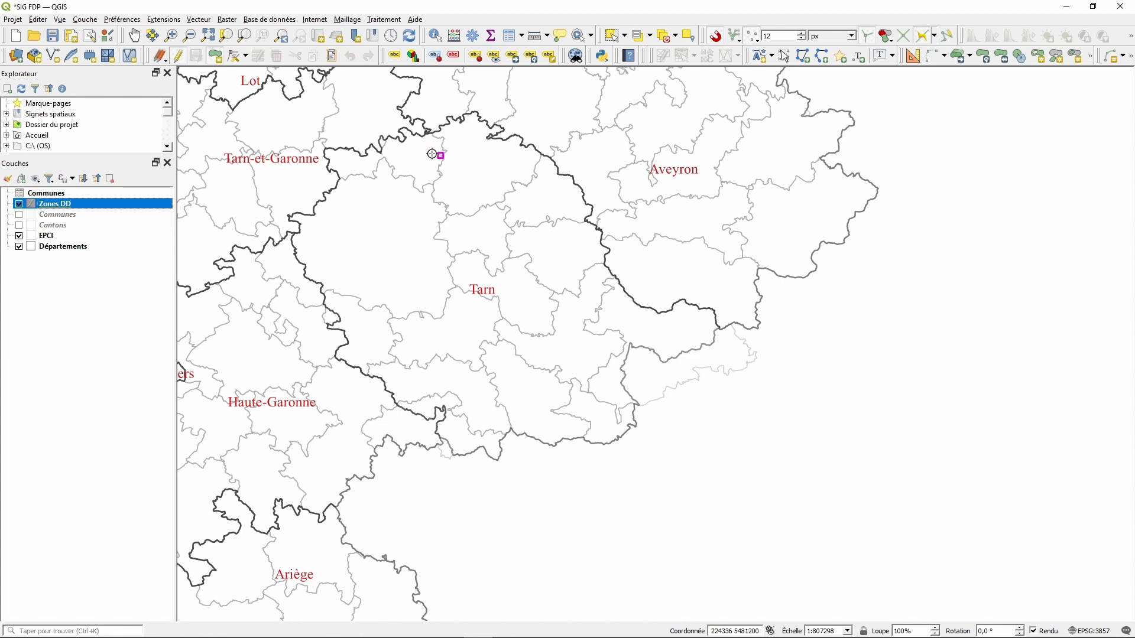
{"action": "scroll", "coordinate": [414, 125], "scroll_direction": "up", "scroll_amount": 1}
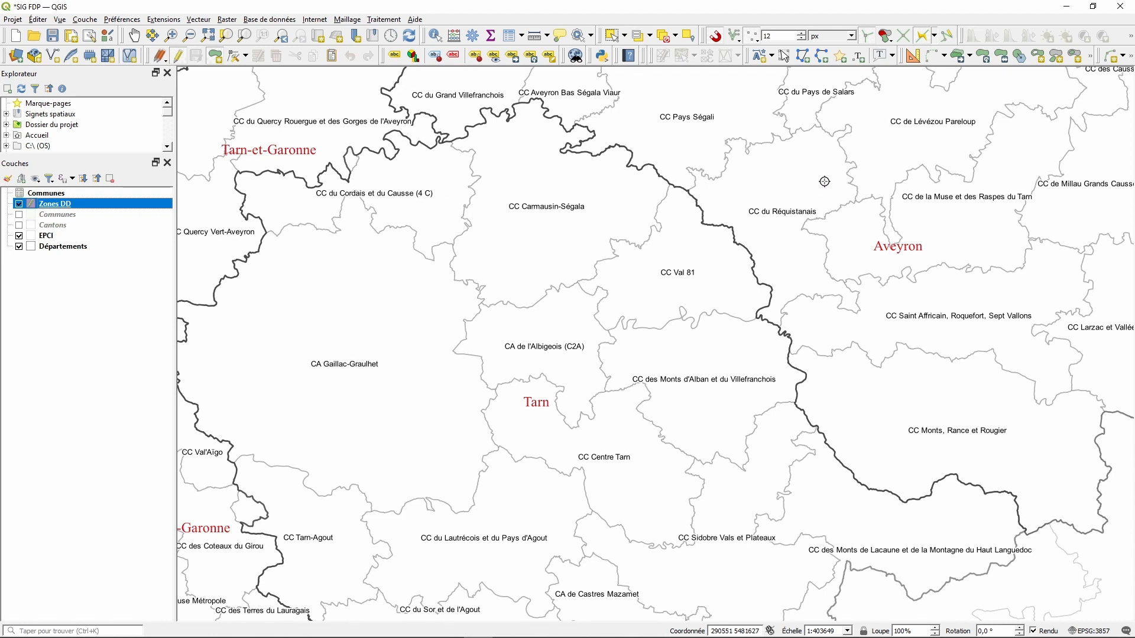
- Enable tracing, hide the Départements layer, and zoom in on the northern 4 C border
{"action": "left_click", "coordinate": [926, 37]}
{"action": "left_click", "coordinate": [20, 247]}
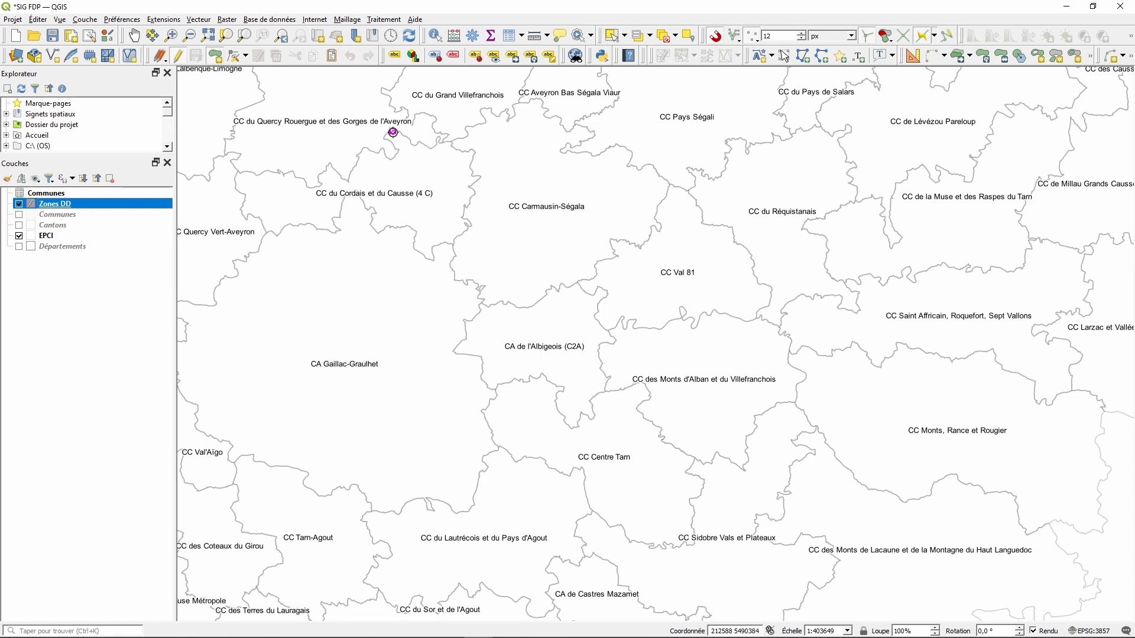
{"action": "scroll", "coordinate": [395, 126], "scroll_direction": "up", "scroll_amount": 3}
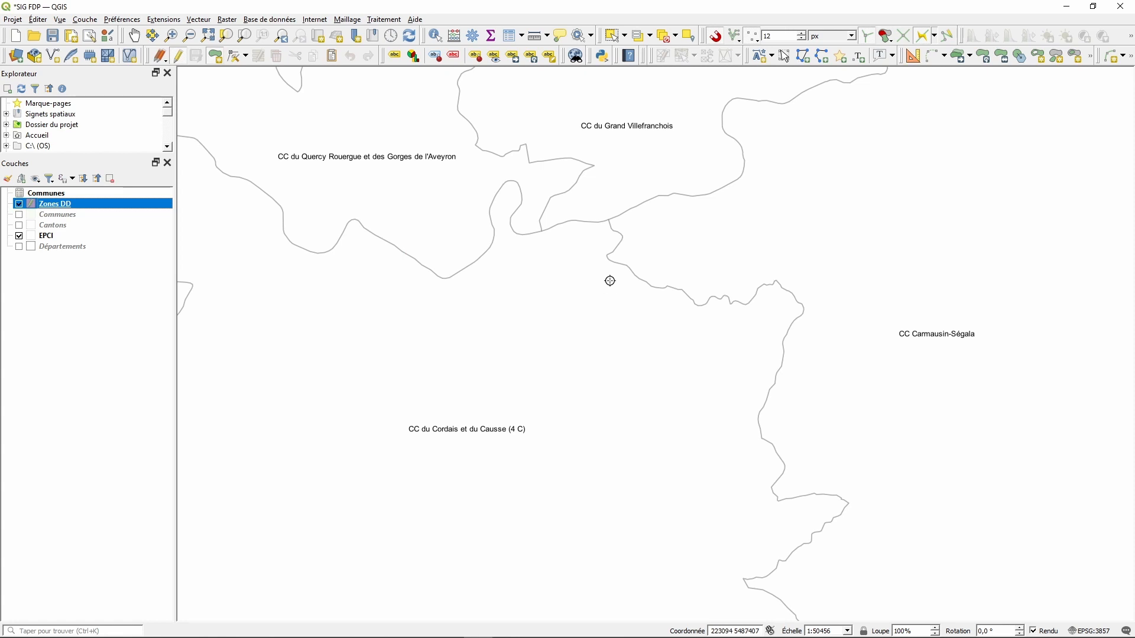
- Begin a Zones DD polygon at the boundary junction, tracing south along the 4 C / Carmausin-Ségala border
{"action": "left_click", "coordinate": [610, 221]}
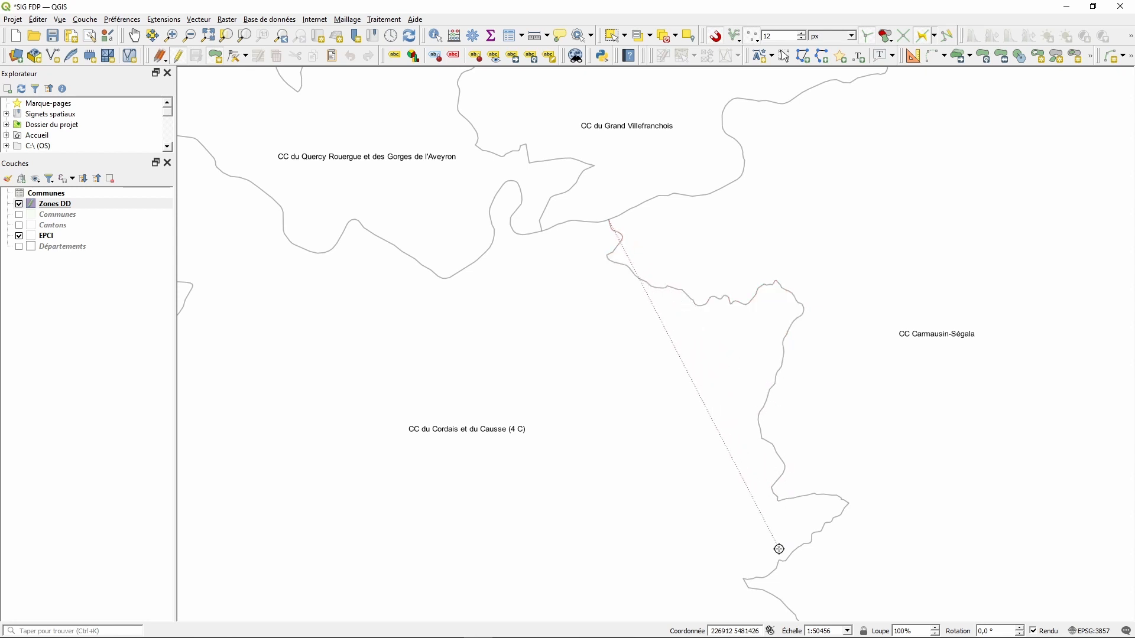
{"action": "left_click", "coordinate": [781, 603]}
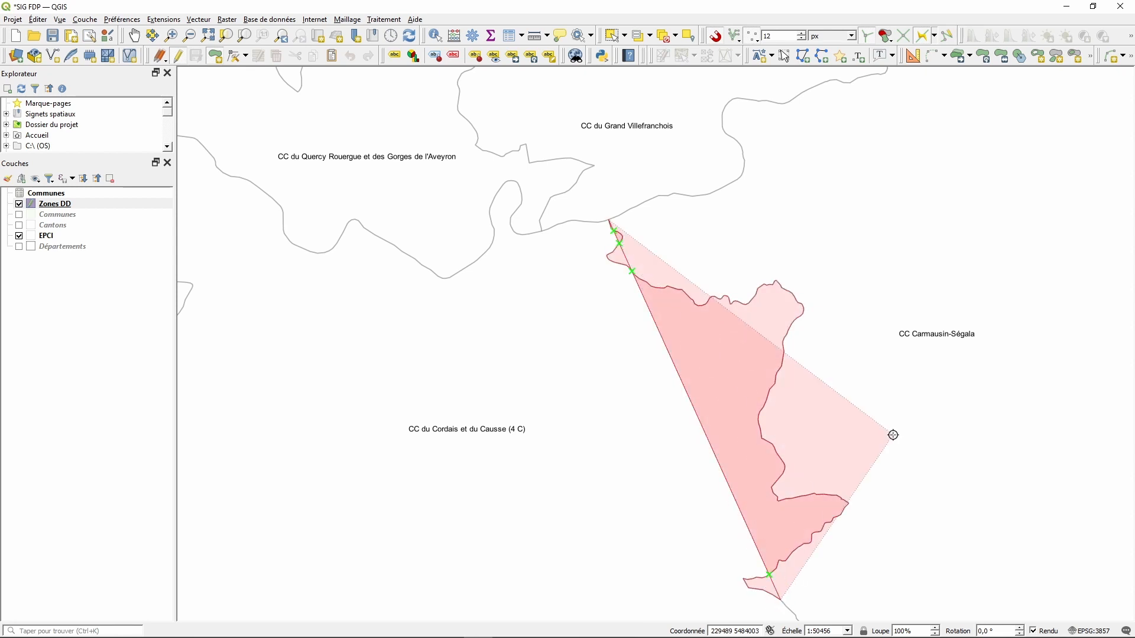
{"action": "scroll", "coordinate": [892, 436], "scroll_direction": "down", "scroll_amount": 1}
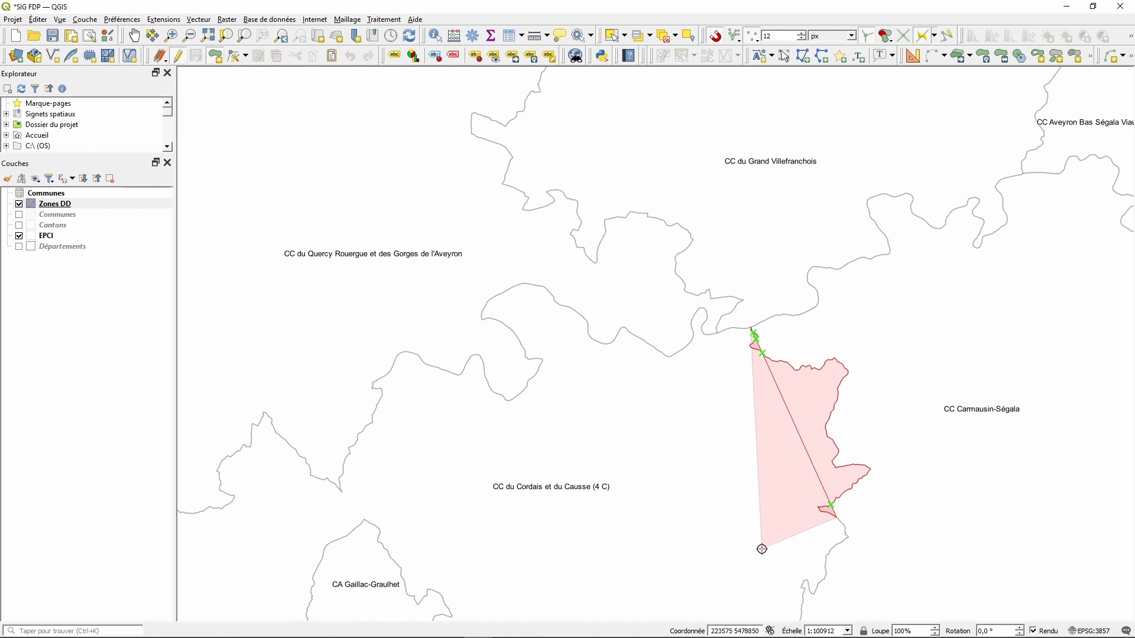
{"action": "scroll", "coordinate": [937, 414], "scroll_direction": "down", "scroll_amount": 1}
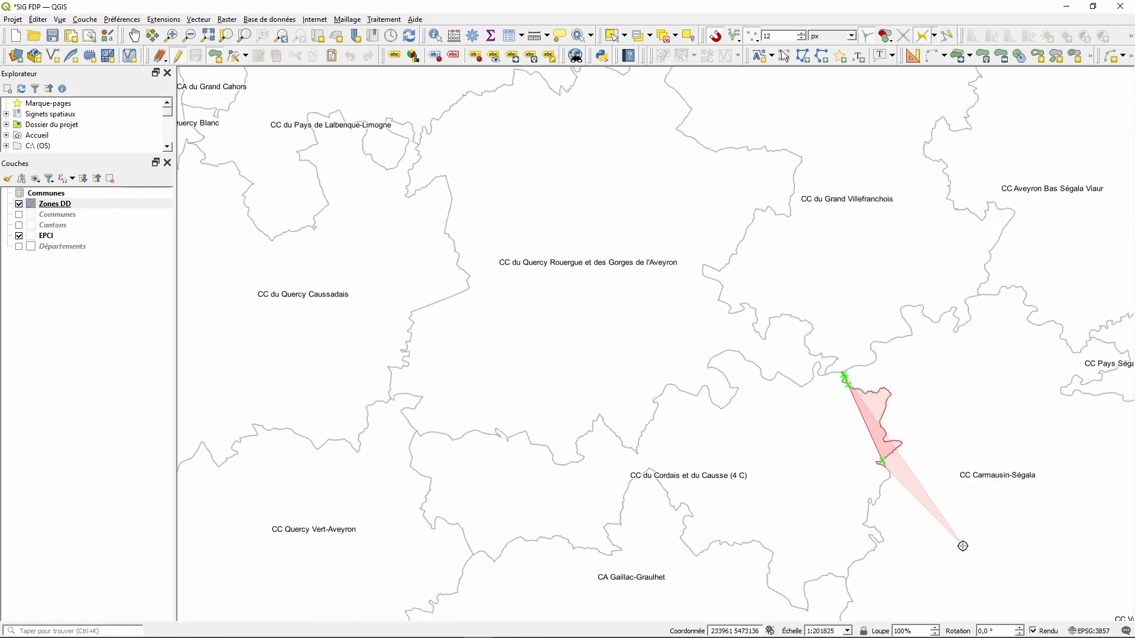
{"action": "scroll", "coordinate": [966, 578], "scroll_direction": "up", "scroll_amount": 1}
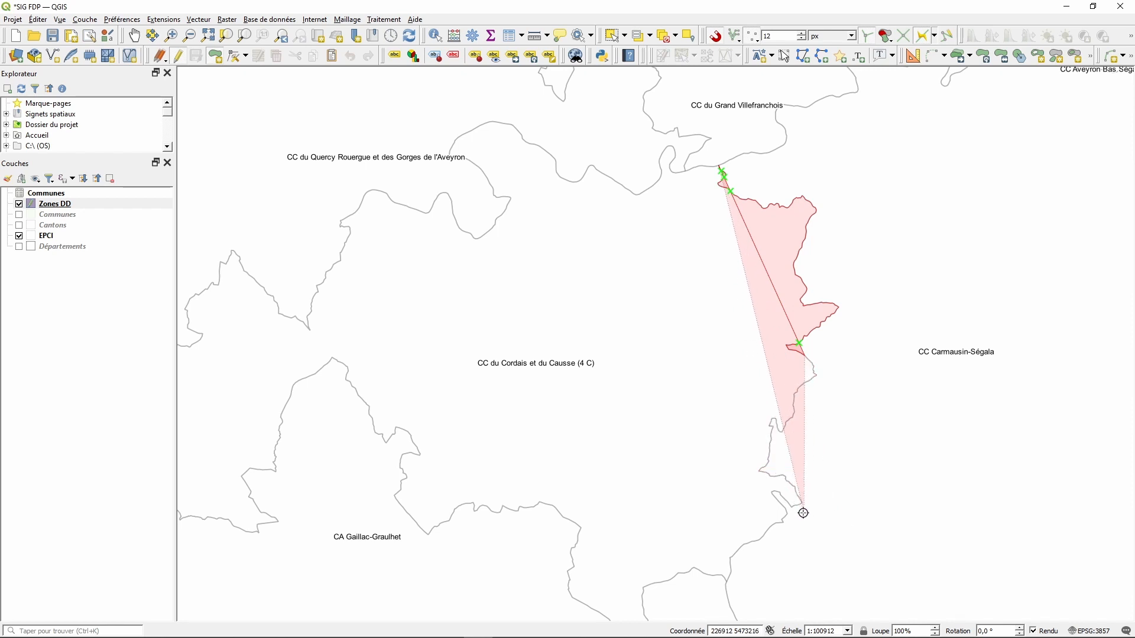
{"action": "left_click", "coordinate": [756, 544]}
{"action": "scroll", "coordinate": [758, 544], "scroll_direction": "down", "scroll_amount": 1}
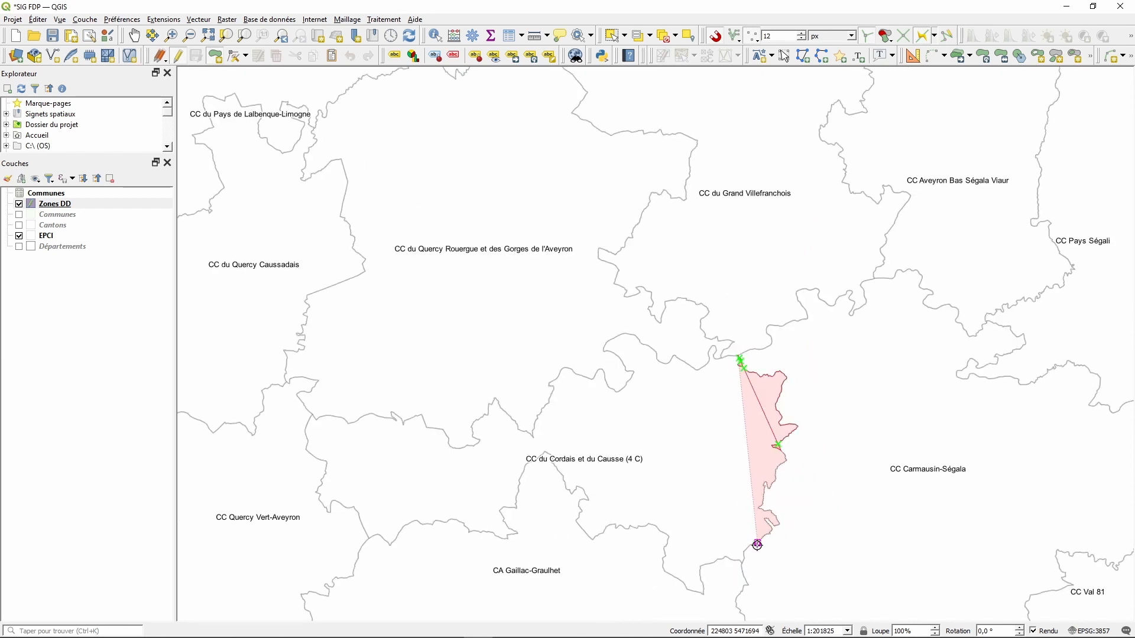
{"action": "scroll", "coordinate": [756, 543], "scroll_direction": "down", "scroll_amount": 1}
{"action": "scroll", "coordinate": [762, 583], "scroll_direction": "up", "scroll_amount": 2}
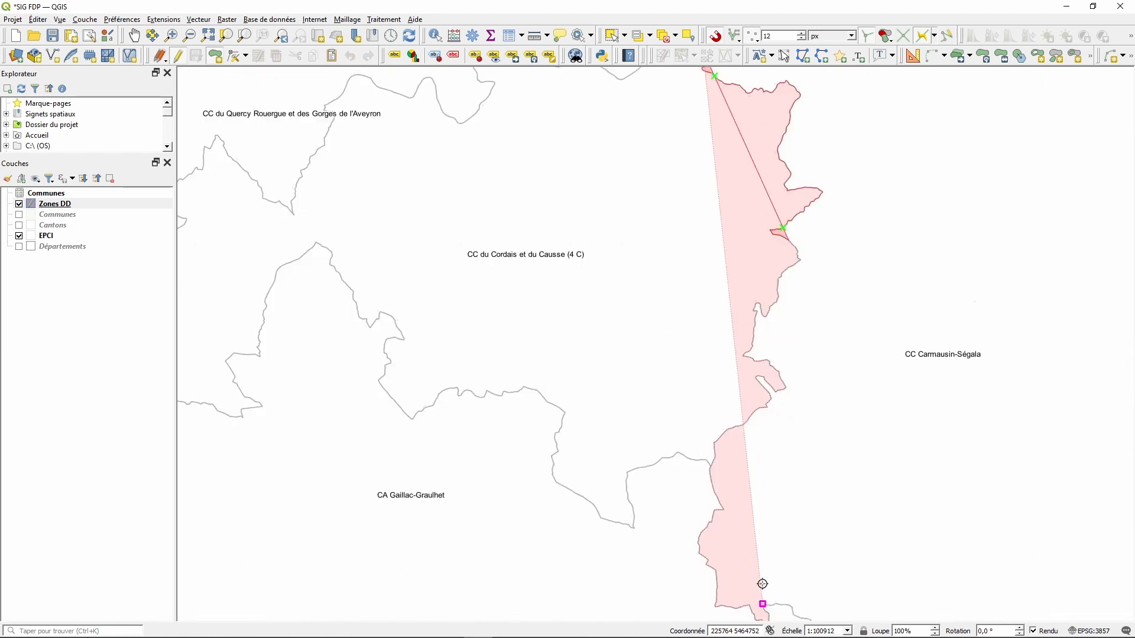
{"action": "scroll", "coordinate": [761, 581], "scroll_direction": "down", "scroll_amount": 3}
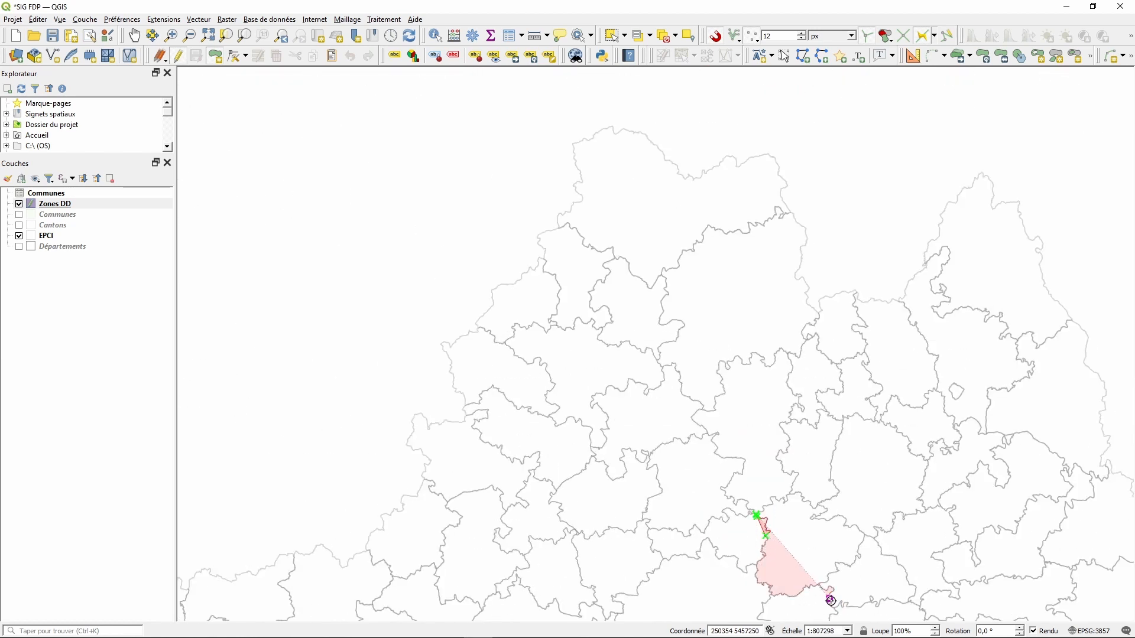
{"action": "scroll", "coordinate": [831, 600], "scroll_direction": "up", "scroll_amount": 1}
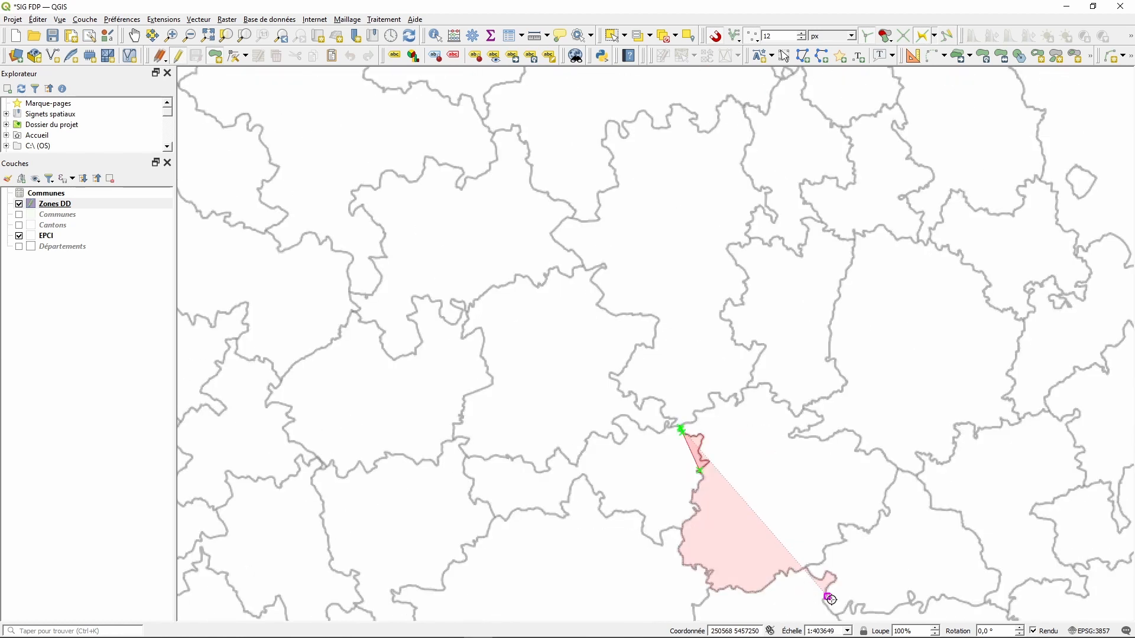
{"action": "left_click", "coordinate": [136, 37]}
- Resume tracing the zone down the east side of CA Gaillac-Graulhet and along its southern edge
{"action": "left_click_drag", "start_coordinate": [590, 461], "coordinate": [641, 209]}
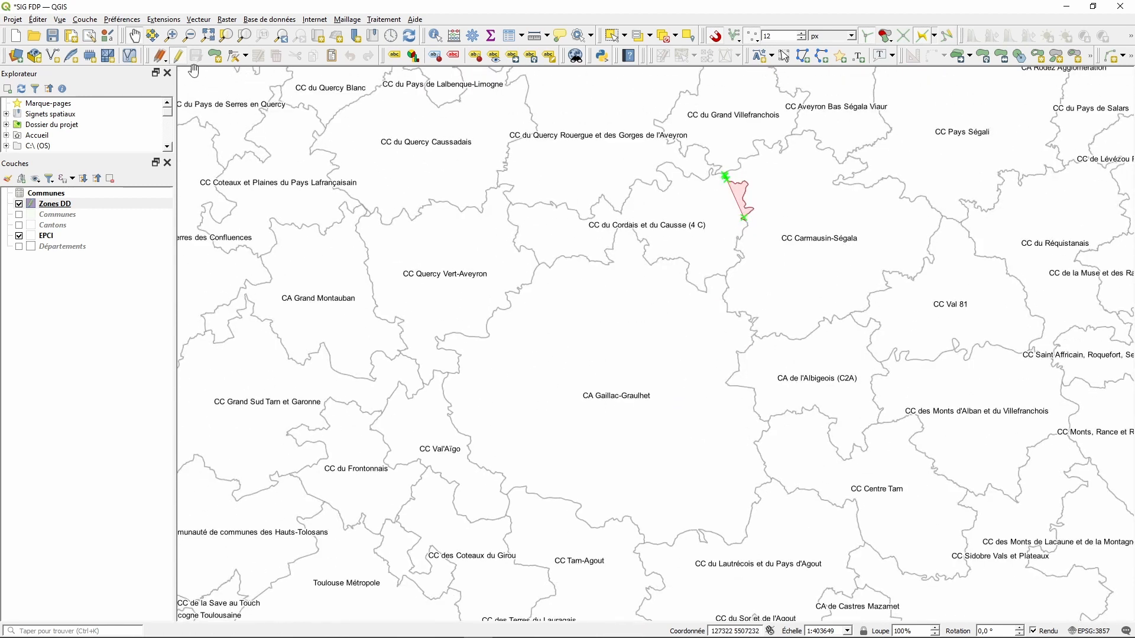
{"action": "left_click", "coordinate": [215, 56]}
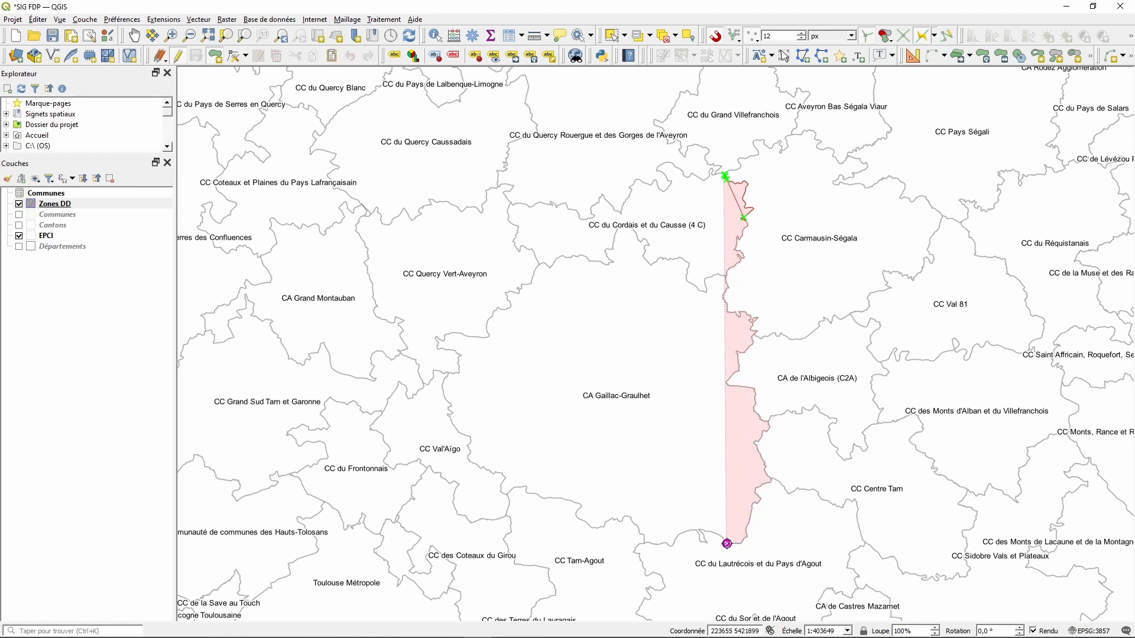
{"action": "left_click", "coordinate": [668, 542]}
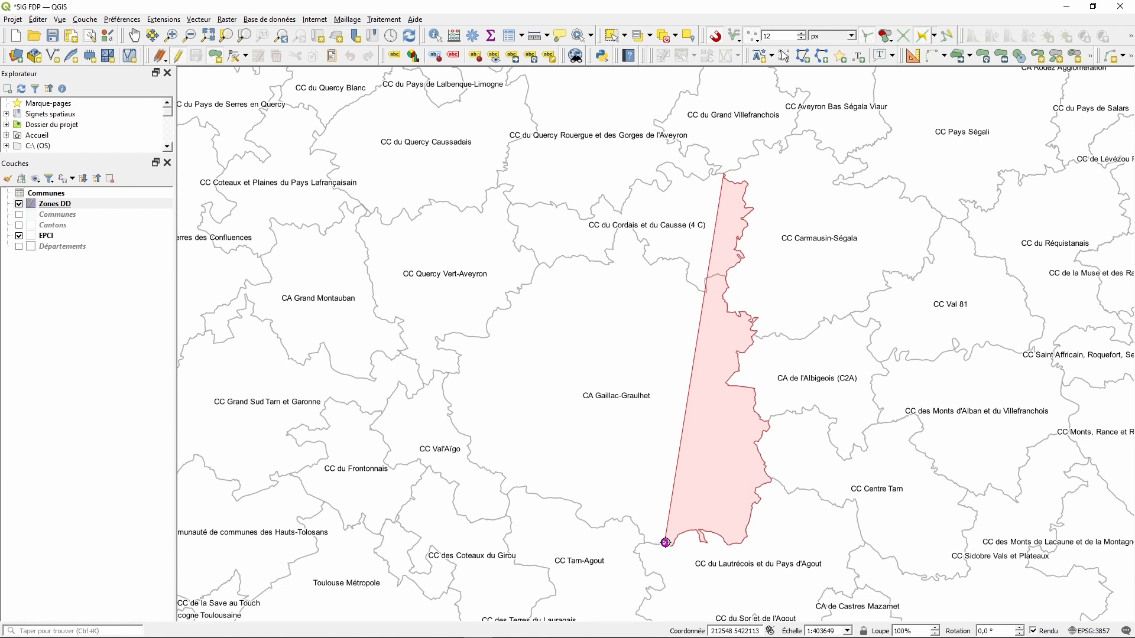
{"action": "scroll", "coordinate": [653, 522], "scroll_direction": "down", "scroll_amount": 1}
{"action": "scroll", "coordinate": [664, 611], "scroll_direction": "up", "scroll_amount": 1}
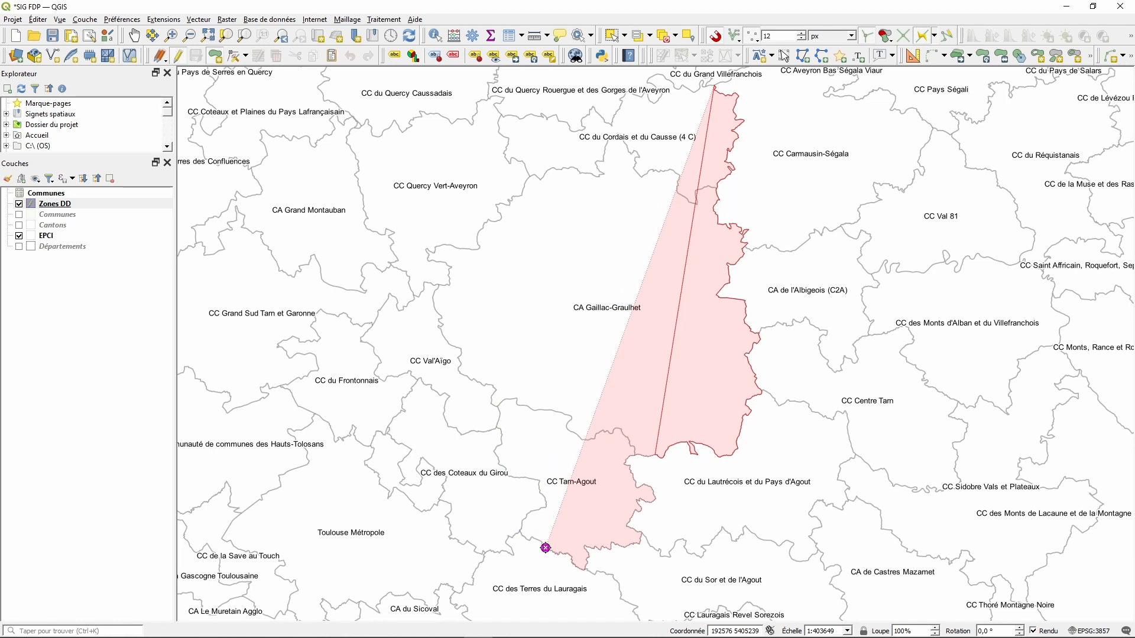
{"action": "left_click", "coordinate": [545, 548]}
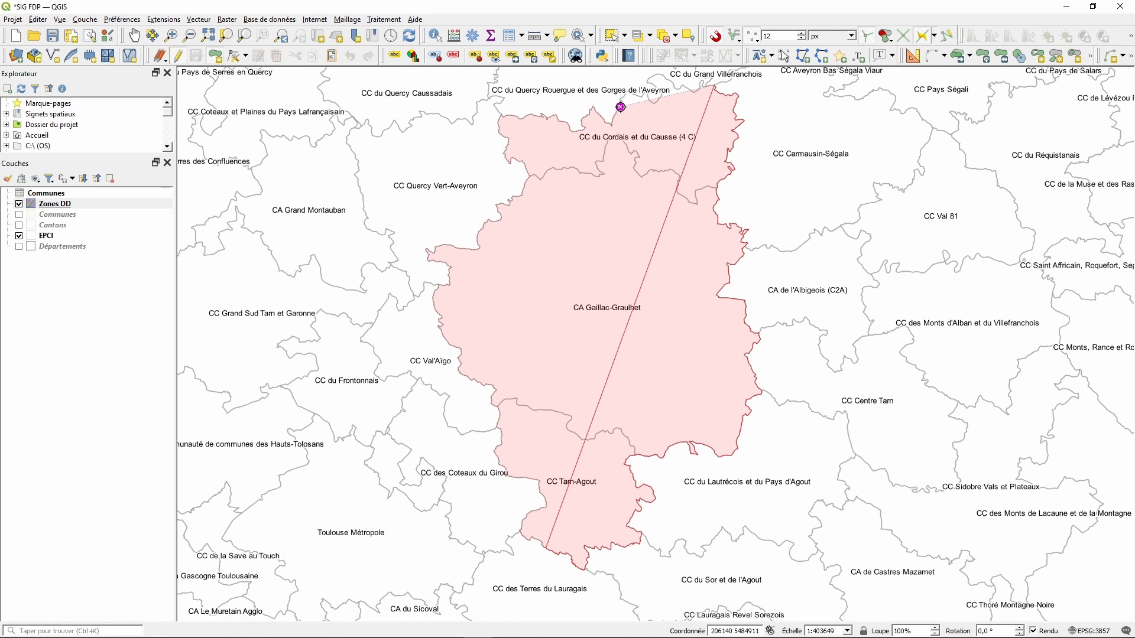
- Close the zone polygon back at its starting vertex and finish it
{"action": "scroll", "coordinate": [641, 256], "scroll_direction": "down", "scroll_amount": 1}
{"action": "scroll", "coordinate": [701, 151], "scroll_direction": "up", "scroll_amount": 1}
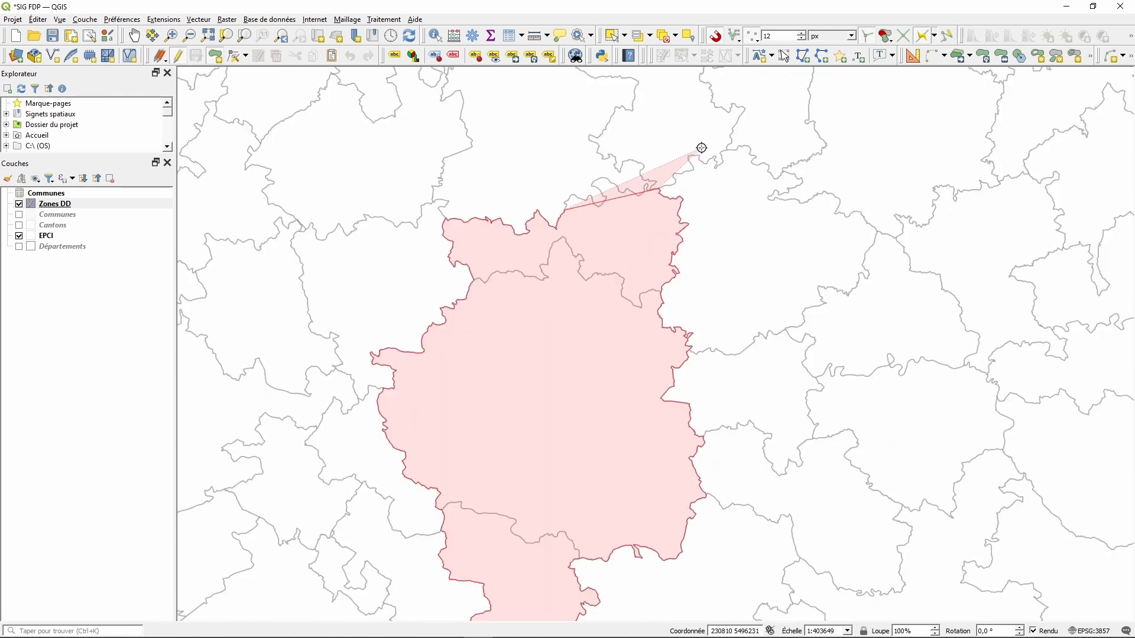
{"action": "scroll", "coordinate": [701, 148], "scroll_direction": "up", "scroll_amount": 2}
{"action": "scroll", "coordinate": [627, 195], "scroll_direction": "down", "scroll_amount": 1}
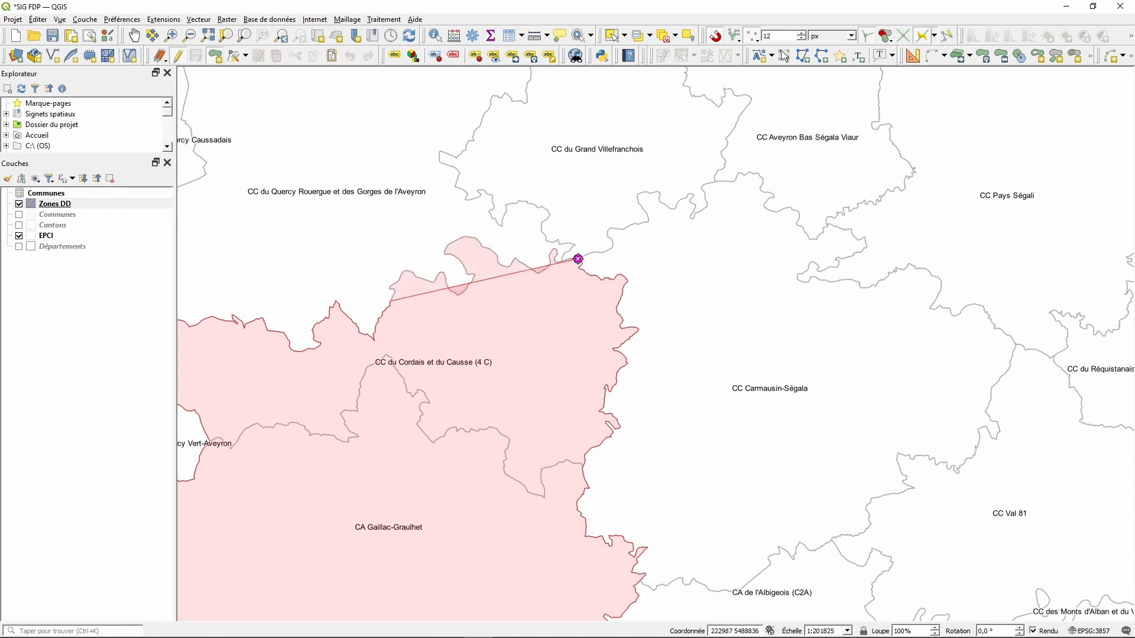
{"action": "scroll", "coordinate": [579, 261], "scroll_direction": "up", "scroll_amount": 4}
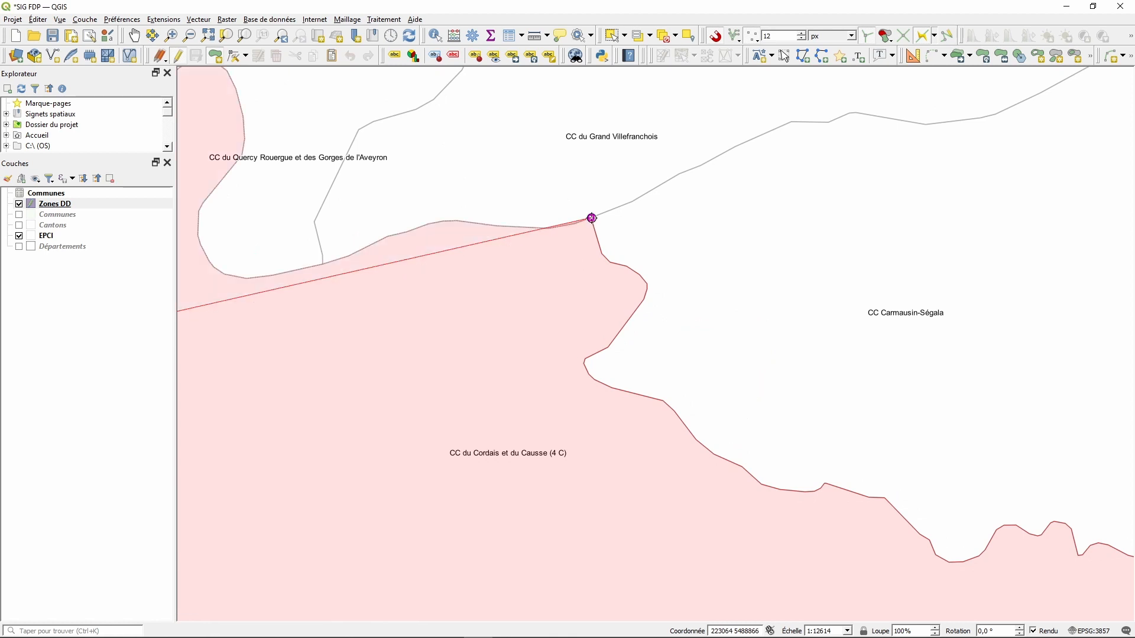
{"action": "left_click", "coordinate": [592, 218]}
{"action": "right_click", "coordinate": [768, 230]}
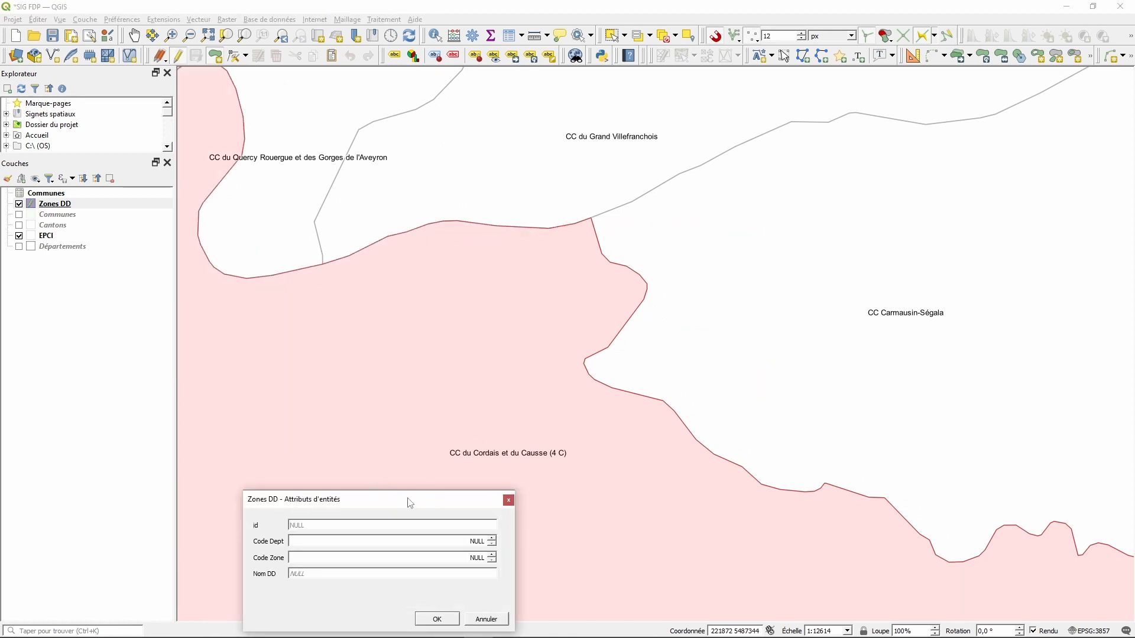
{"action": "left_click_drag", "start_coordinate": [411, 504], "coordinate": [711, 259]}
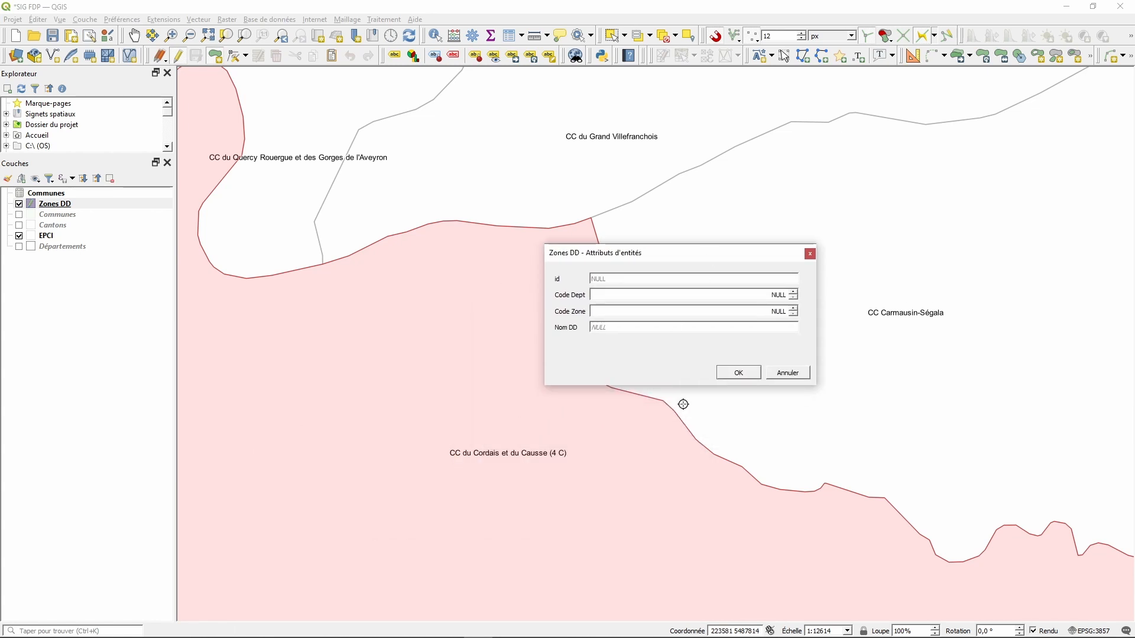
{"action": "left_click", "coordinate": [739, 373]}
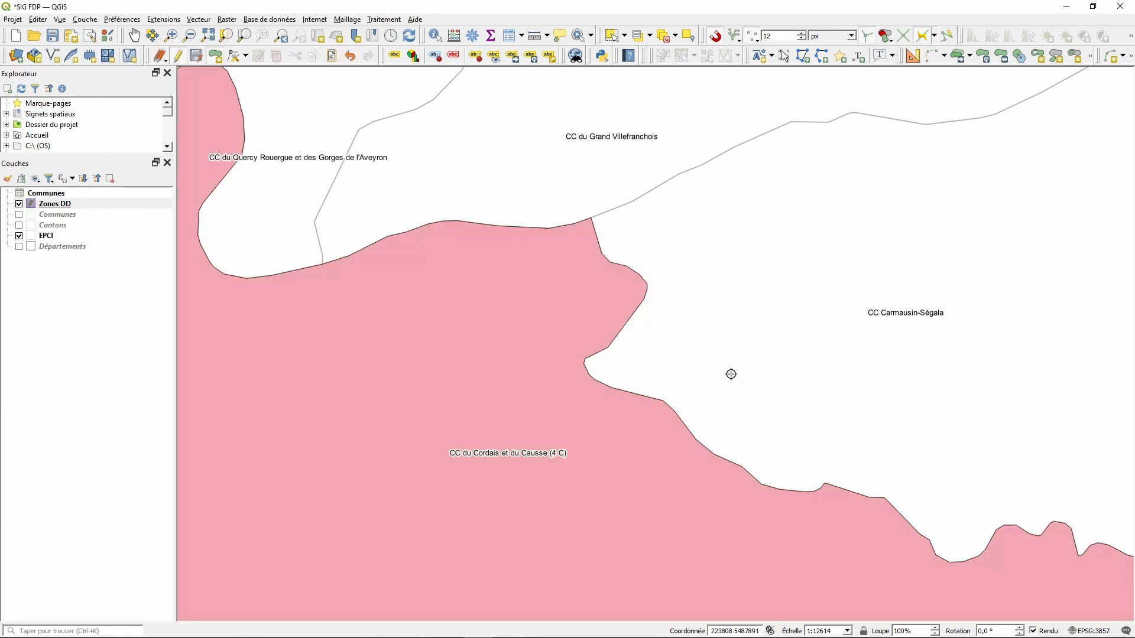
{"action": "scroll", "coordinate": [742, 355], "scroll_direction": "down", "scroll_amount": 4}
{"action": "scroll", "coordinate": [730, 349], "scroll_direction": "down", "scroll_amount": 2}
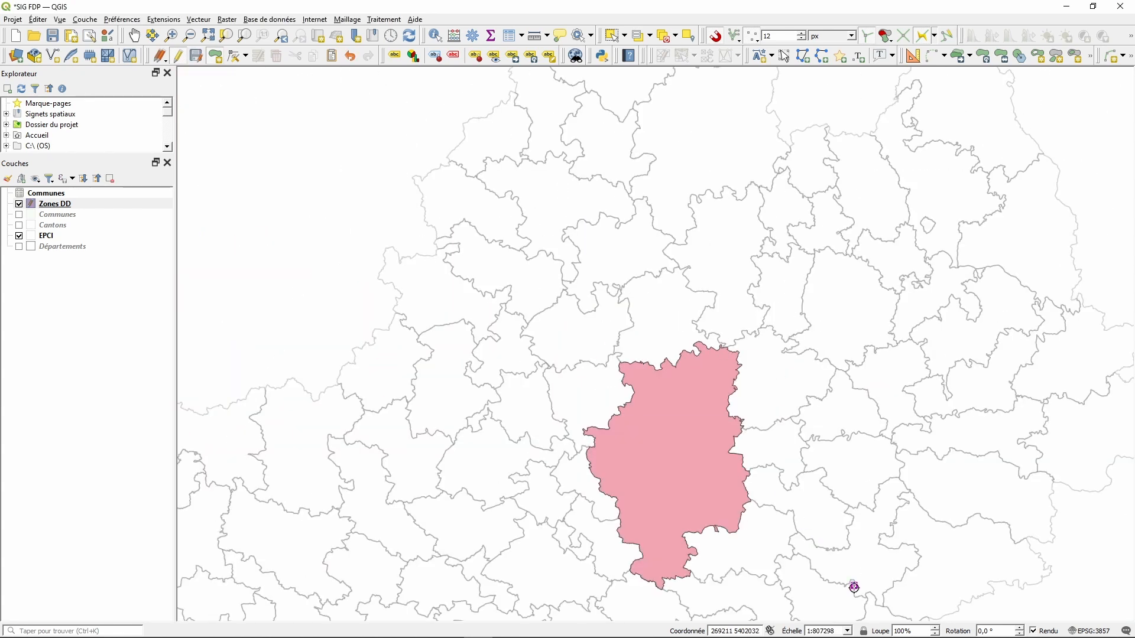
{"action": "scroll", "coordinate": [853, 587], "scroll_direction": "up", "scroll_amount": 1}
{"action": "scroll", "coordinate": [790, 386], "scroll_direction": "down", "scroll_amount": 1}
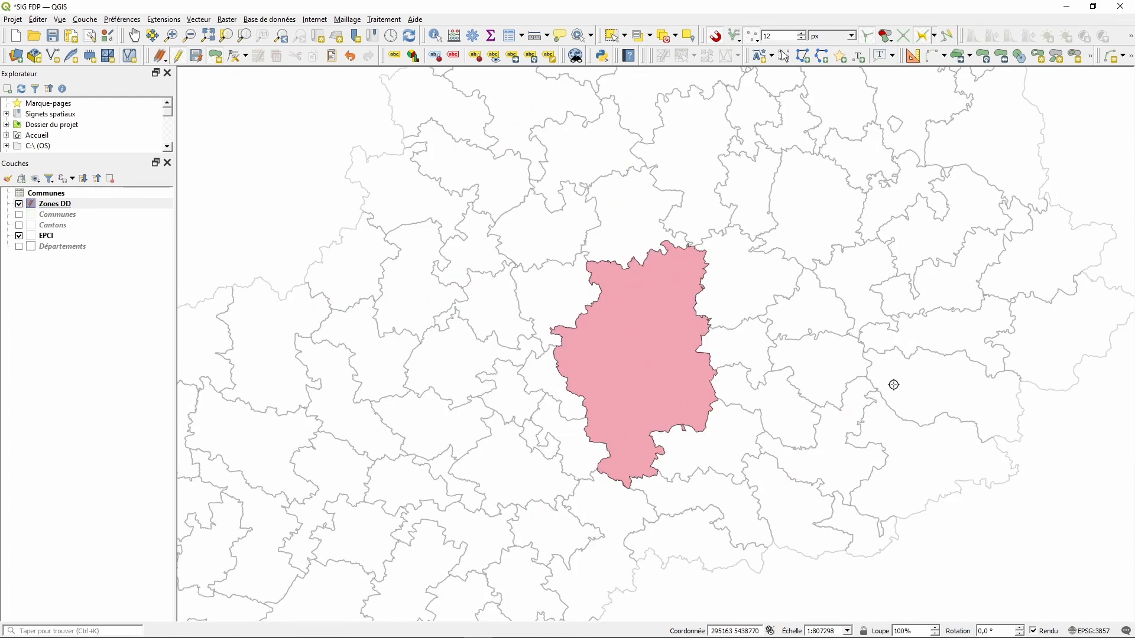
{"action": "scroll", "coordinate": [928, 329], "scroll_direction": "up", "scroll_amount": 1}
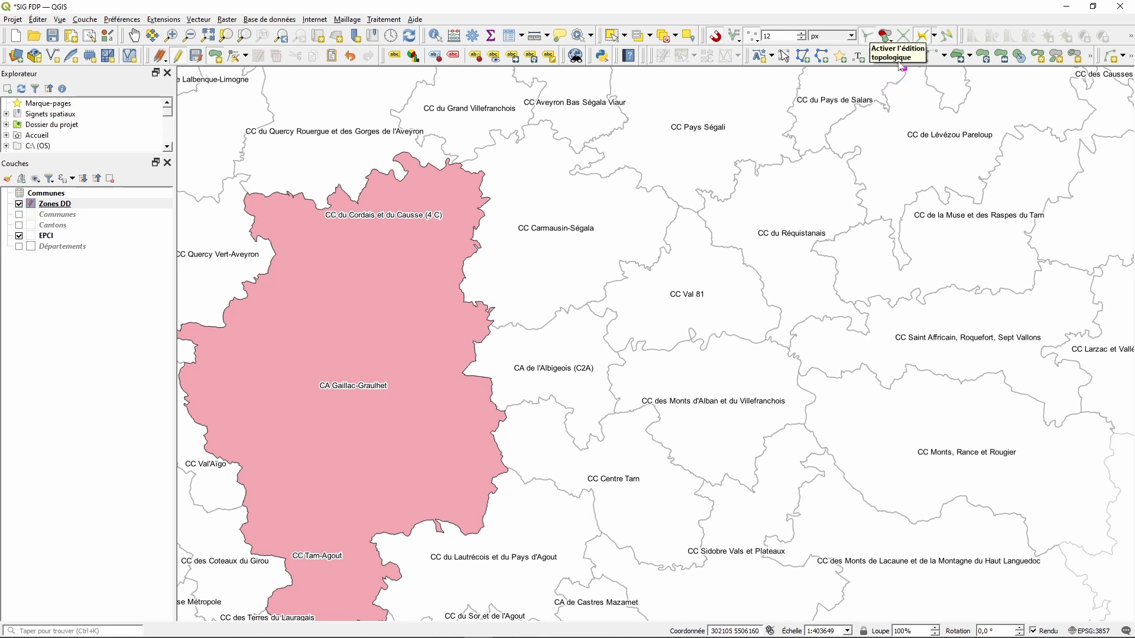
- Set overlap handling to 'Éviter le chevauchement sur la couche active'
{"action": "left_click", "coordinate": [888, 37]}
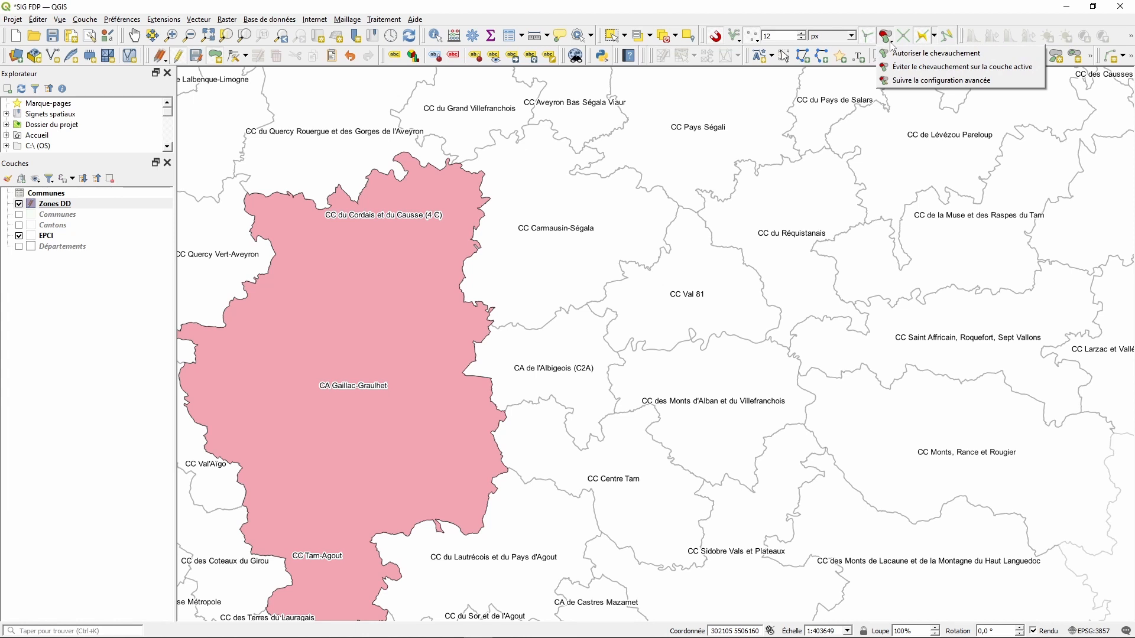
{"action": "left_click", "coordinate": [903, 69]}
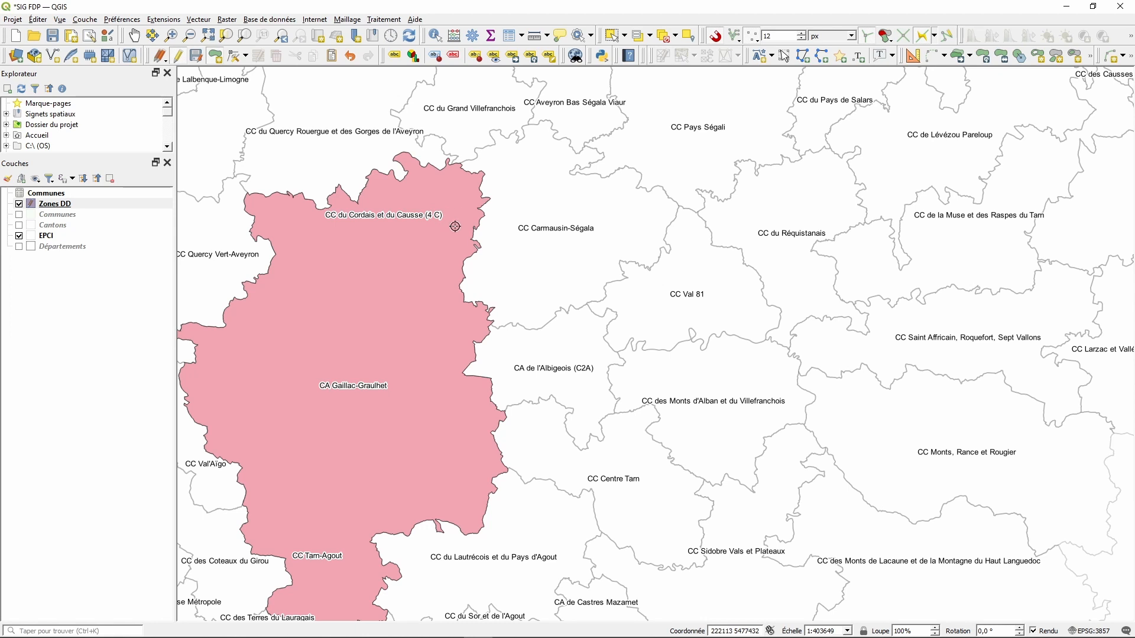
- Begin the second zone at the Cordais zone's top corner, tracing along the EPCI edges
{"action": "scroll", "coordinate": [458, 165], "scroll_direction": "up", "scroll_amount": 4}
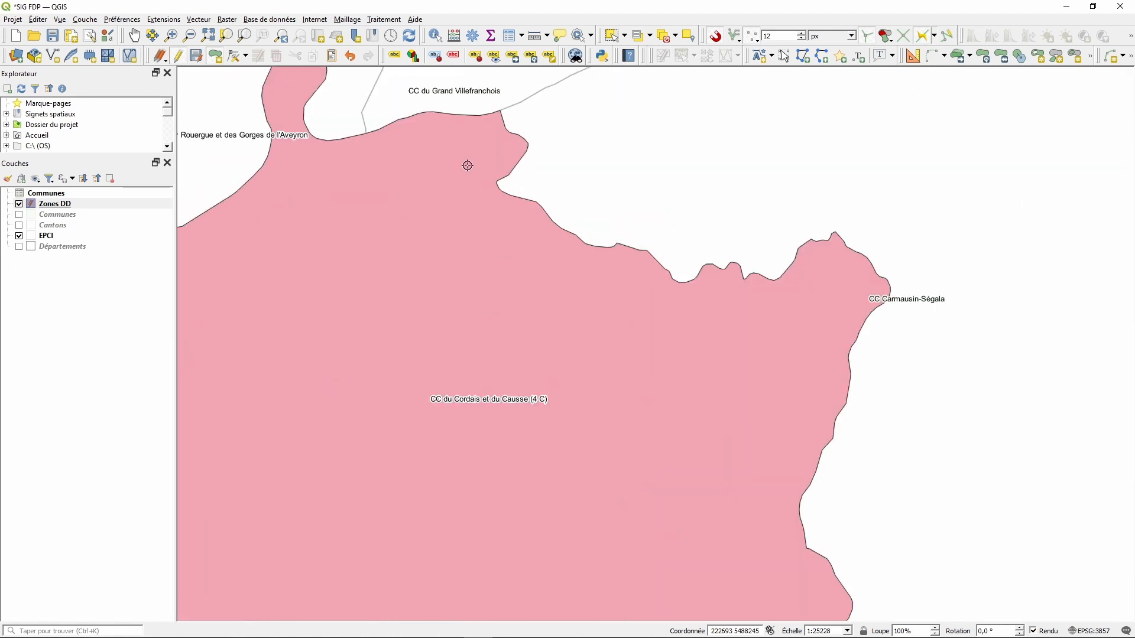
{"action": "left_click", "coordinate": [499, 111]}
{"action": "scroll", "coordinate": [463, 189], "scroll_direction": "down", "scroll_amount": 3}
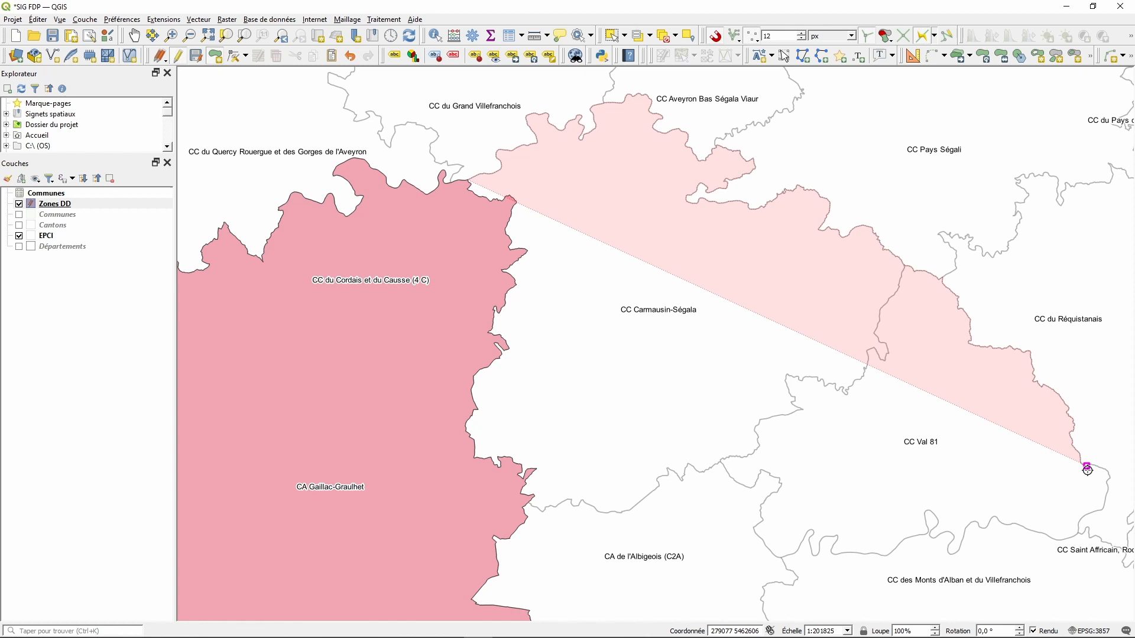
{"action": "scroll", "coordinate": [919, 469], "scroll_direction": "down", "scroll_amount": 2}
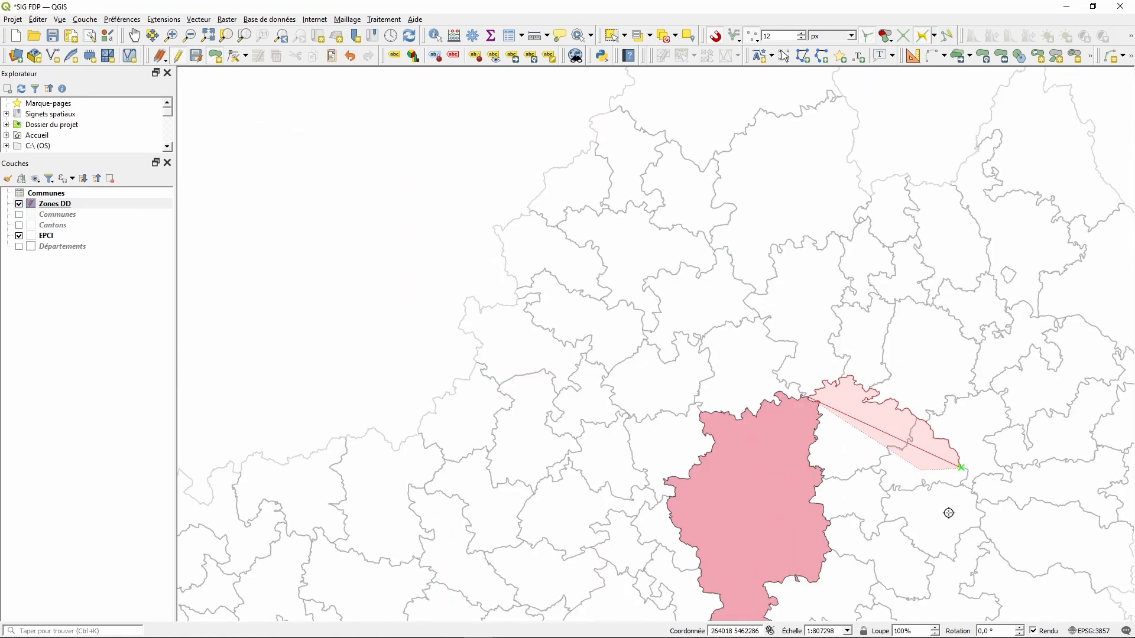
{"action": "scroll", "coordinate": [958, 568], "scroll_direction": "up", "scroll_amount": 1}
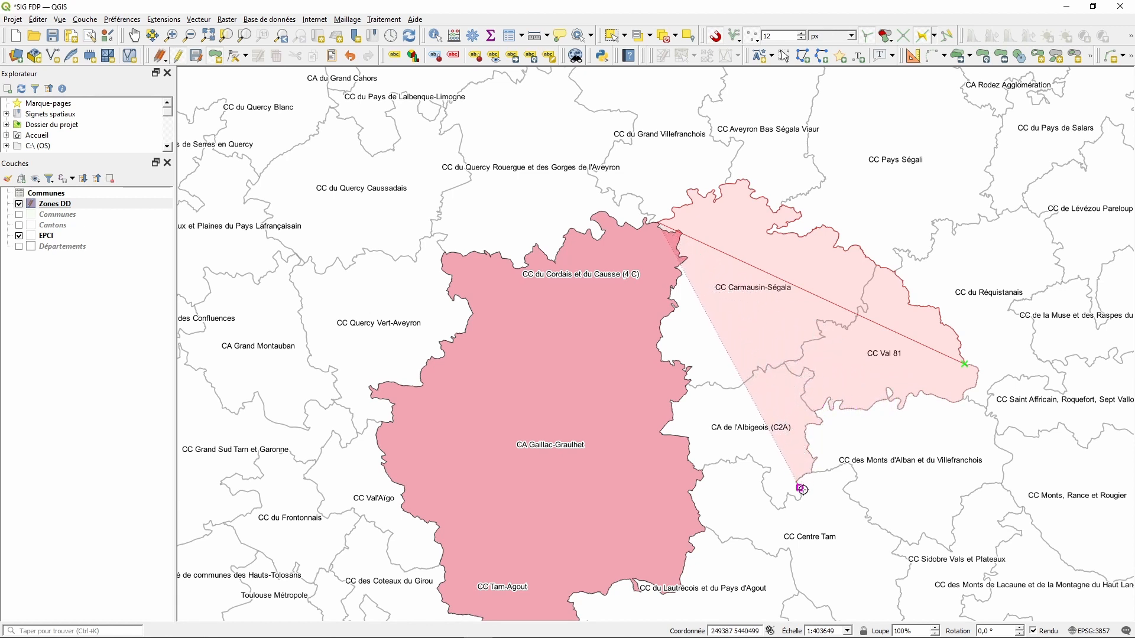
{"action": "left_click", "coordinate": [802, 497]}
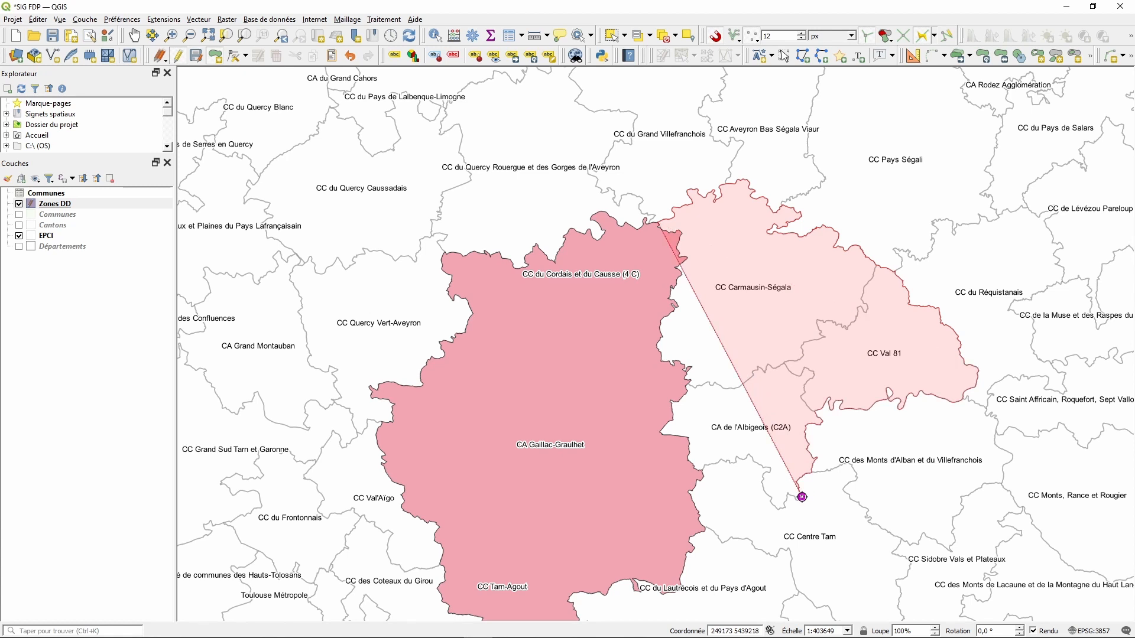
- Add a vertex on the Gaillac-Graulhet zone edge and close the outline at the start
{"action": "scroll", "coordinate": [697, 485], "scroll_direction": "up", "scroll_amount": 2}
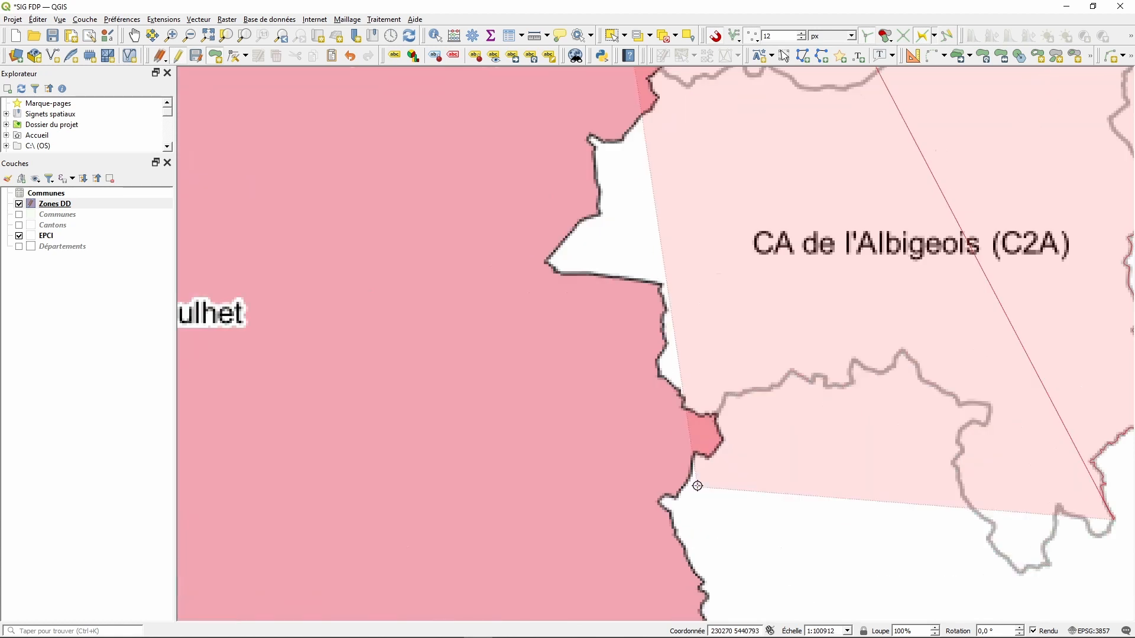
{"action": "scroll", "coordinate": [697, 486], "scroll_direction": "up", "scroll_amount": 2}
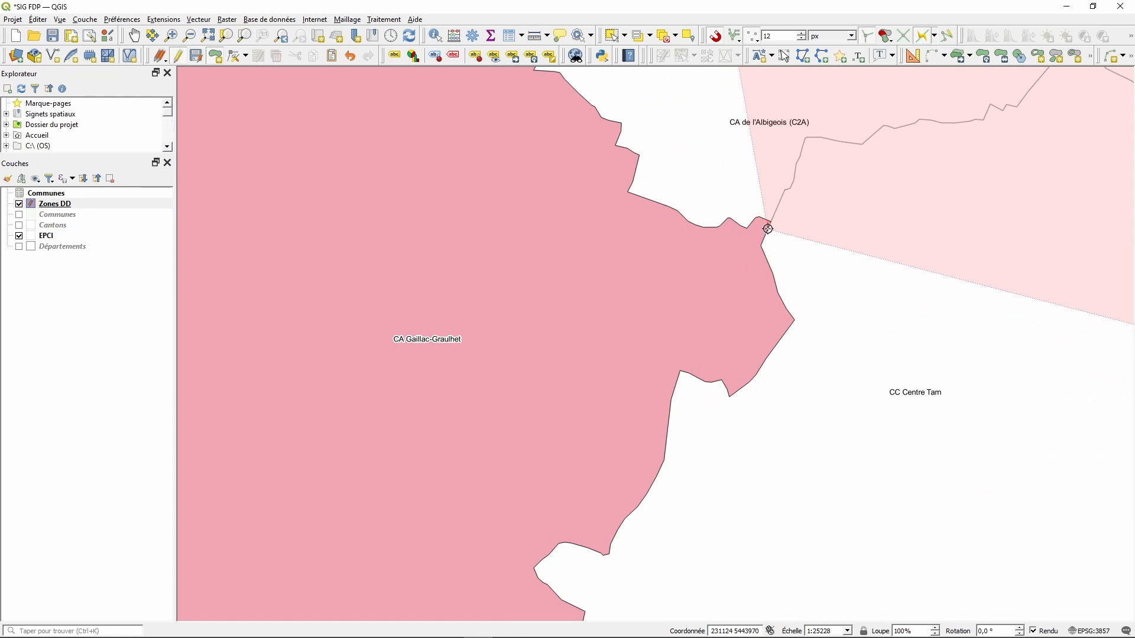
{"action": "scroll", "coordinate": [707, 329], "scroll_direction": "down", "scroll_amount": 4}
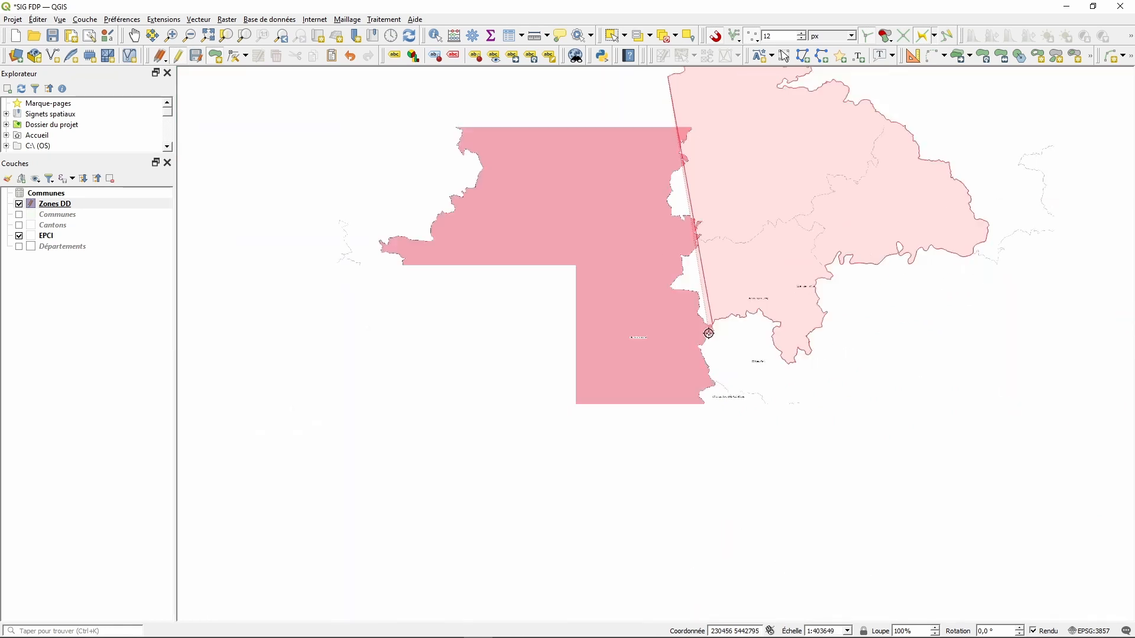
{"action": "scroll", "coordinate": [709, 333], "scroll_direction": "down", "scroll_amount": 2}
{"action": "scroll", "coordinate": [857, 119], "scroll_direction": "down", "scroll_amount": 2}
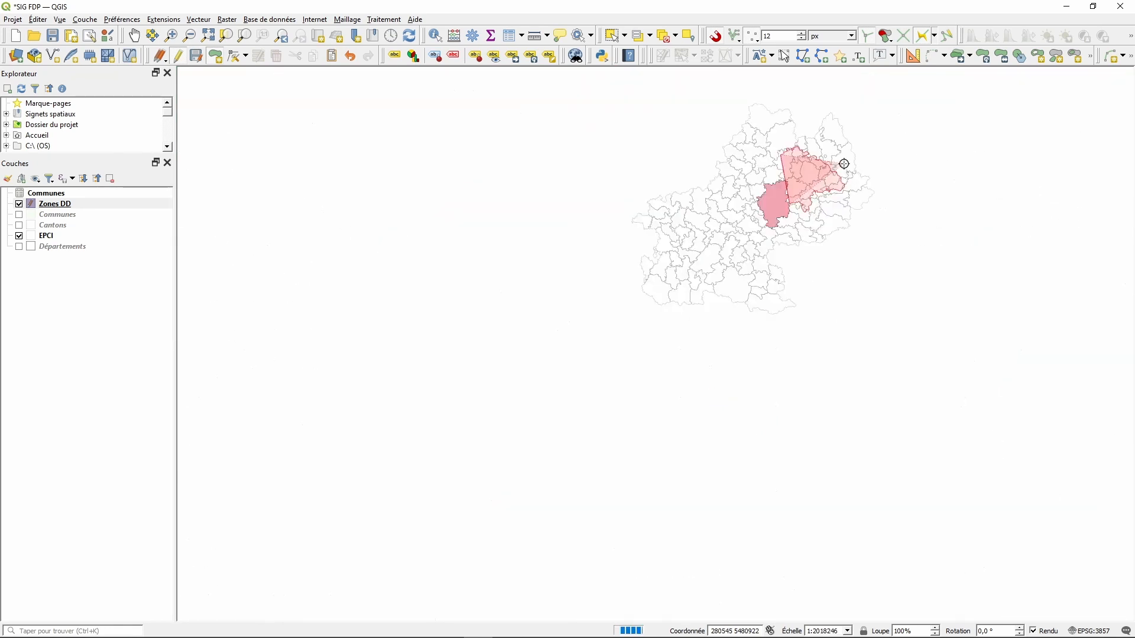
{"action": "scroll", "coordinate": [845, 166], "scroll_direction": "up", "scroll_amount": 2}
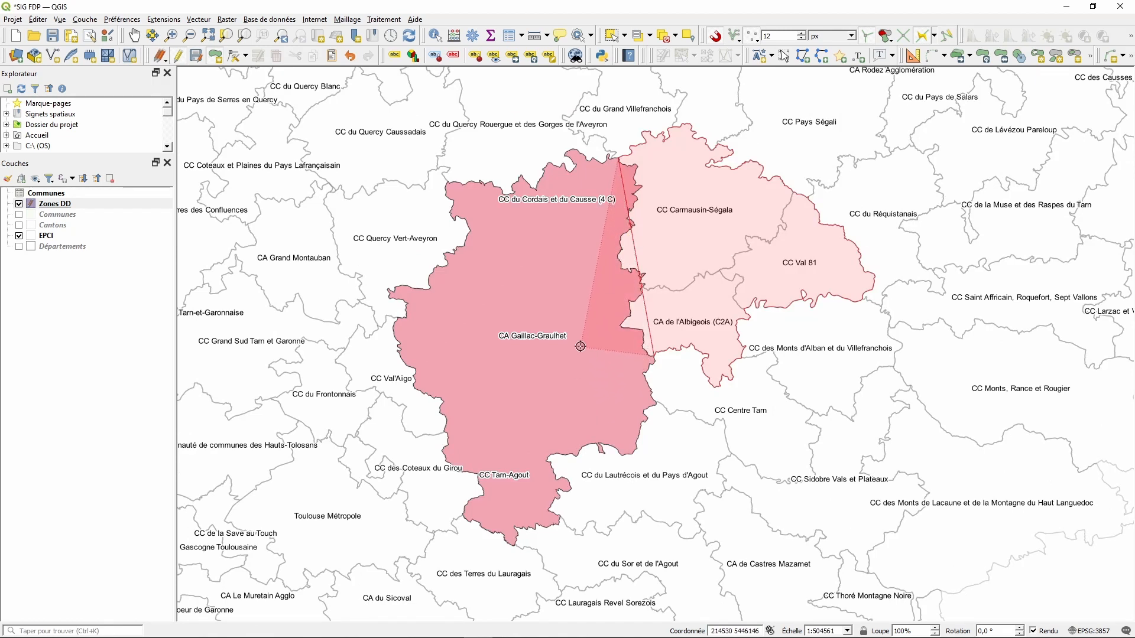
{"action": "left_click", "coordinate": [619, 379]}
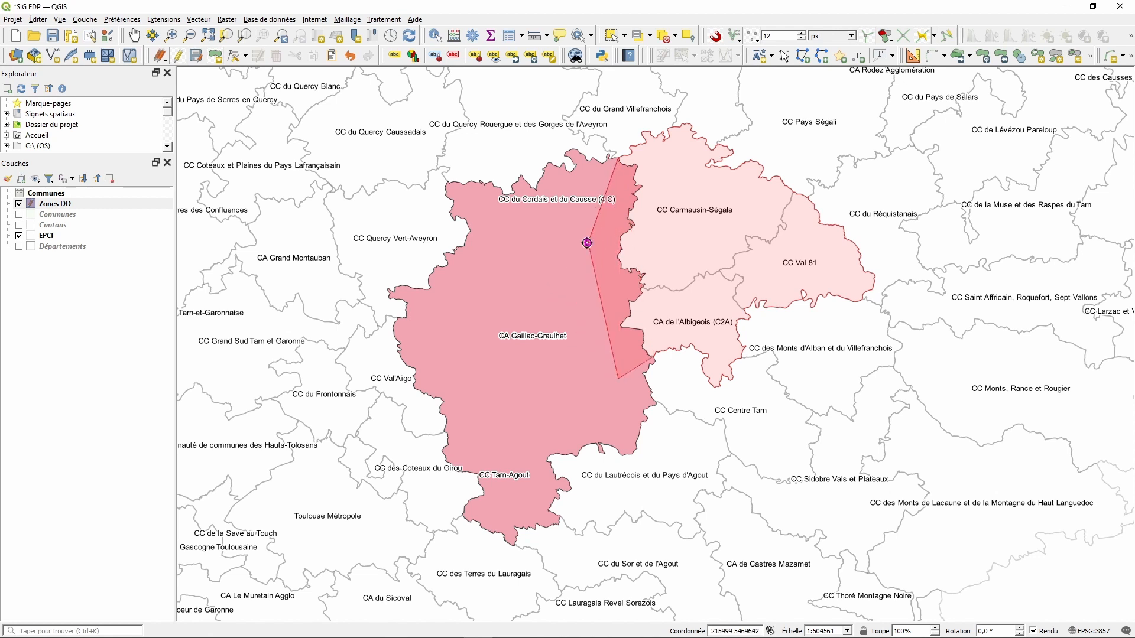
{"action": "scroll", "coordinate": [612, 167], "scroll_direction": "up", "scroll_amount": 3}
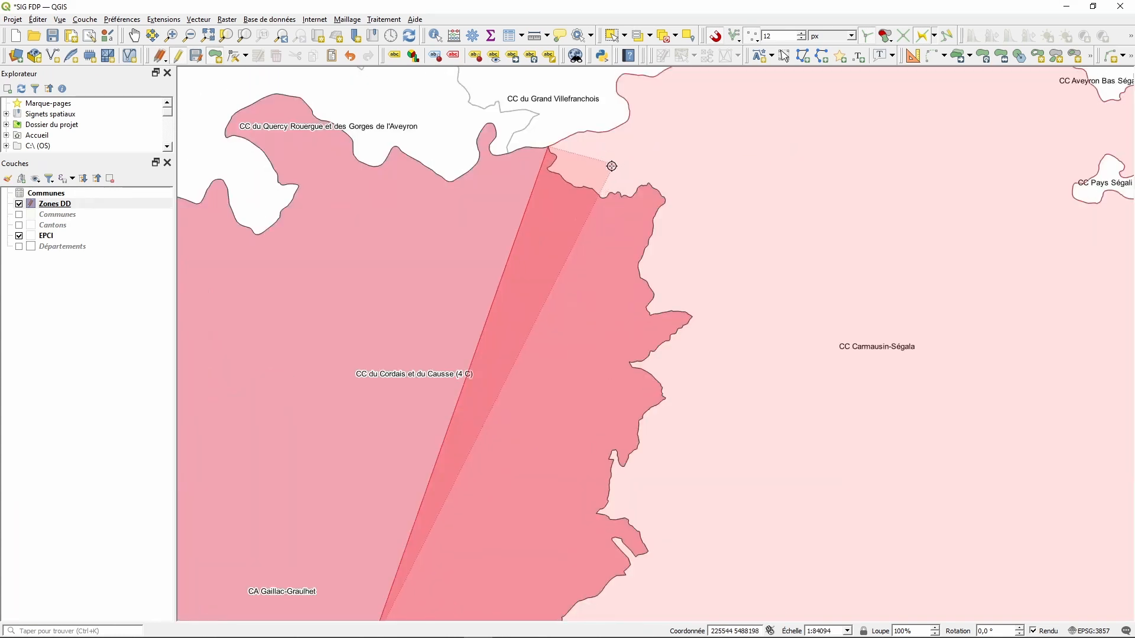
{"action": "left_click", "coordinate": [548, 147]}
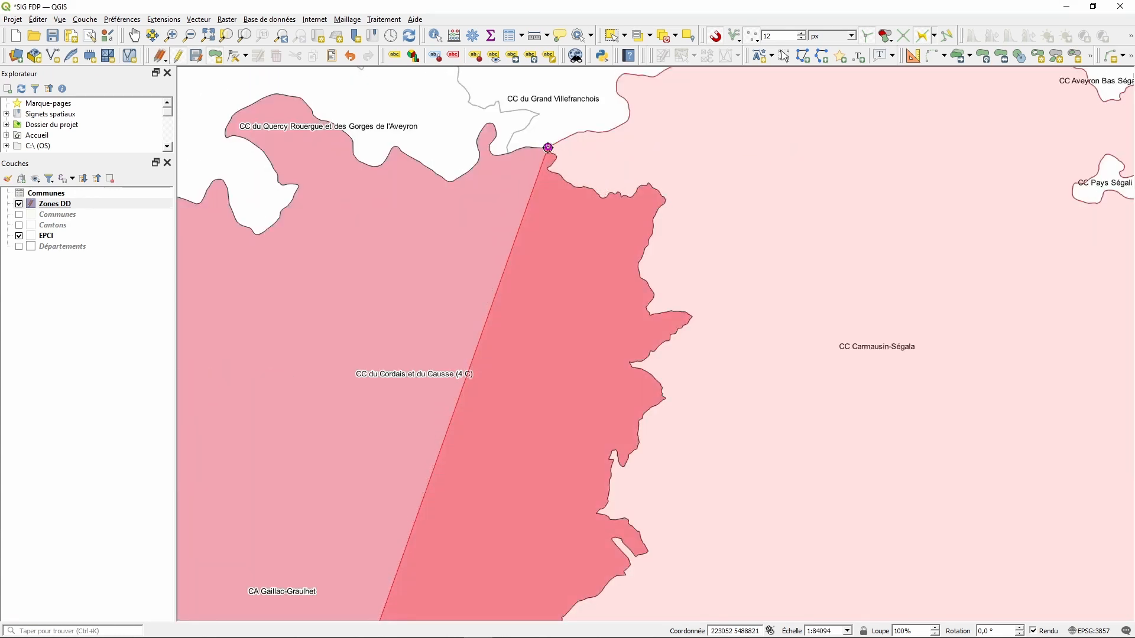
- Finish the eastern zone and save it with empty attributes
{"action": "right_click", "coordinate": [548, 147]}
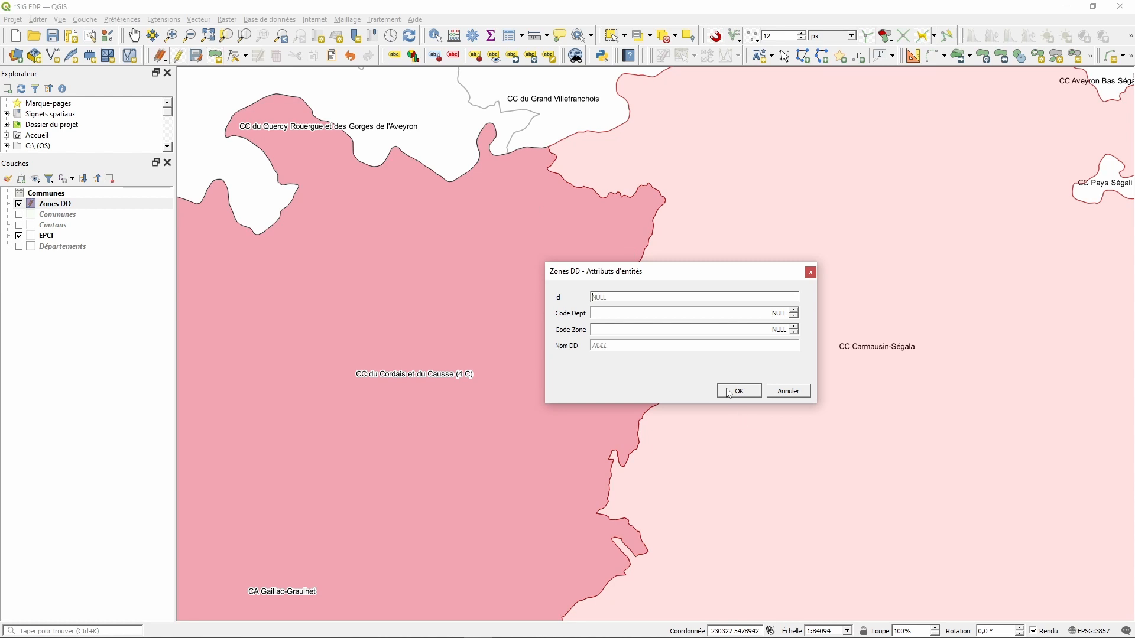
{"action": "left_click", "coordinate": [739, 392]}
{"action": "scroll", "coordinate": [727, 328], "scroll_direction": "down", "scroll_amount": 2}
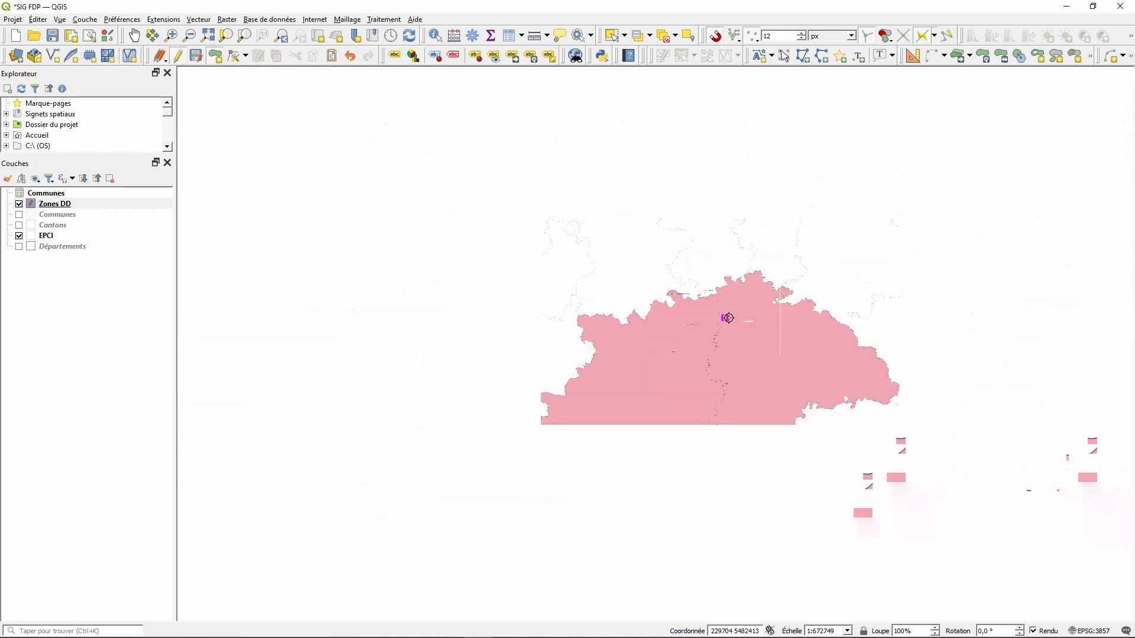
{"action": "scroll", "coordinate": [840, 563], "scroll_direction": "down", "scroll_amount": 1}
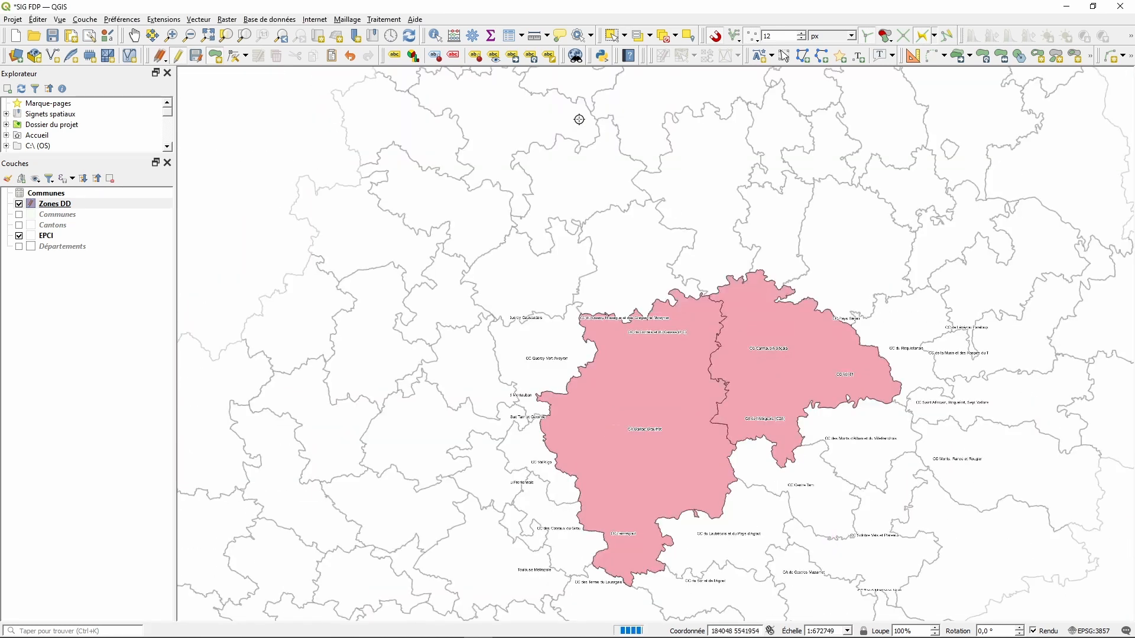
- Select each zone in turn to check them, clear the selection, and pan the map up
{"action": "left_click", "coordinate": [613, 37]}
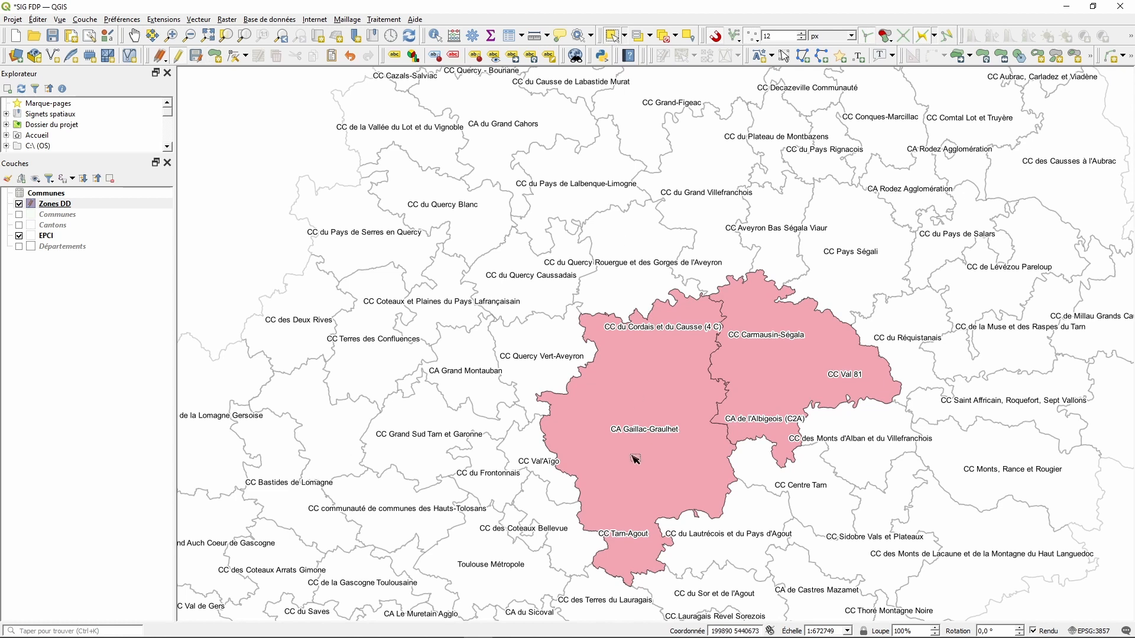
{"action": "left_click", "coordinate": [663, 397]}
{"action": "left_click", "coordinate": [787, 370]}
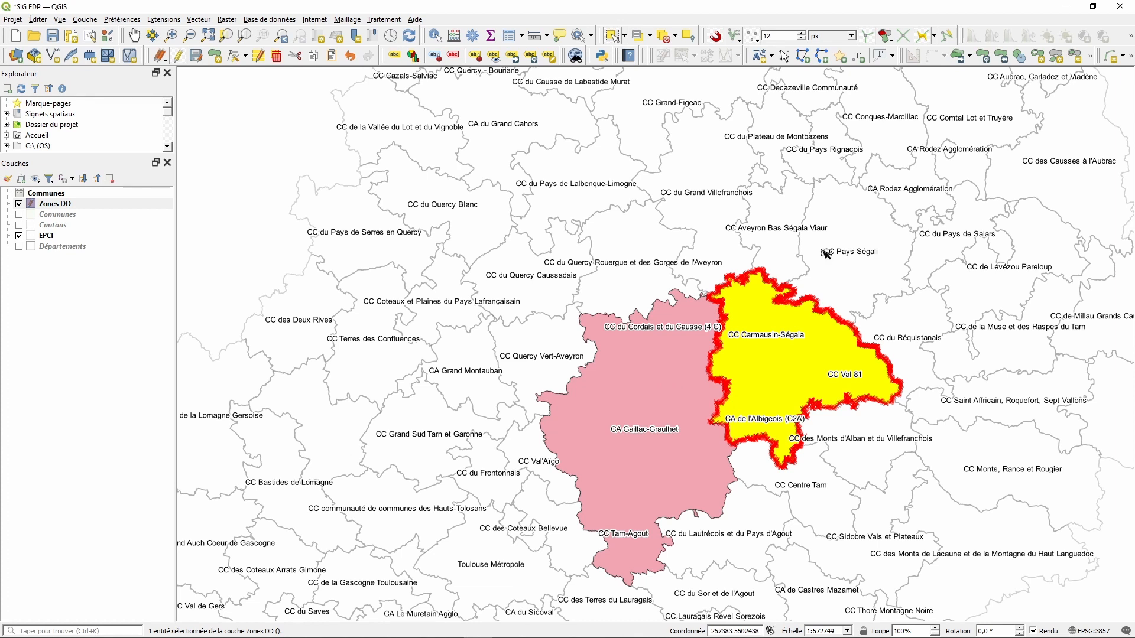
{"action": "left_click", "coordinate": [862, 225]}
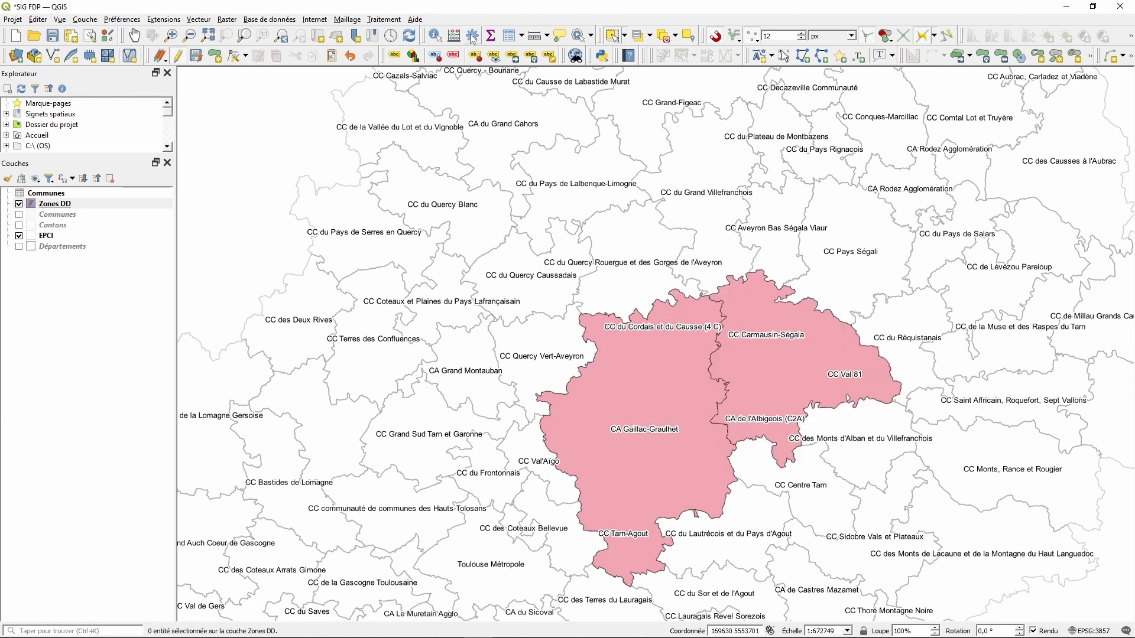
{"action": "left_click", "coordinate": [135, 36]}
{"action": "left_click_drag", "start_coordinate": [844, 506], "coordinate": [673, 326]}
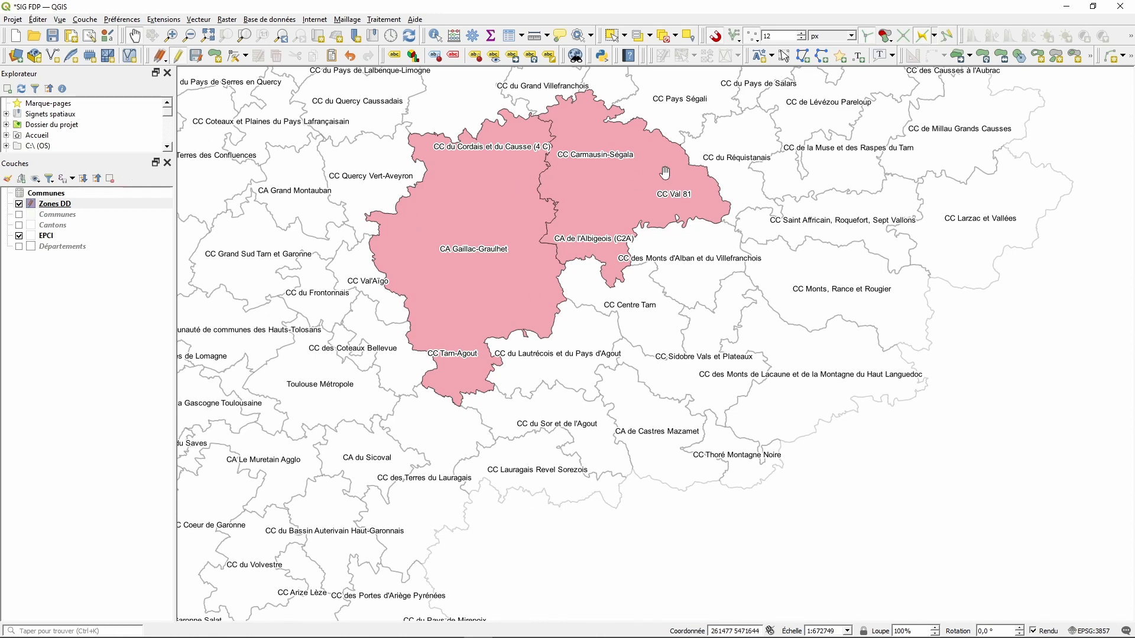
- Delete the CA Gaillac-Graulhet and eastern Carmausin-Ségala zones, then save and stop editing Zones DD
{"action": "left_click", "coordinate": [615, 36]}
{"action": "left_click", "coordinate": [488, 234]}
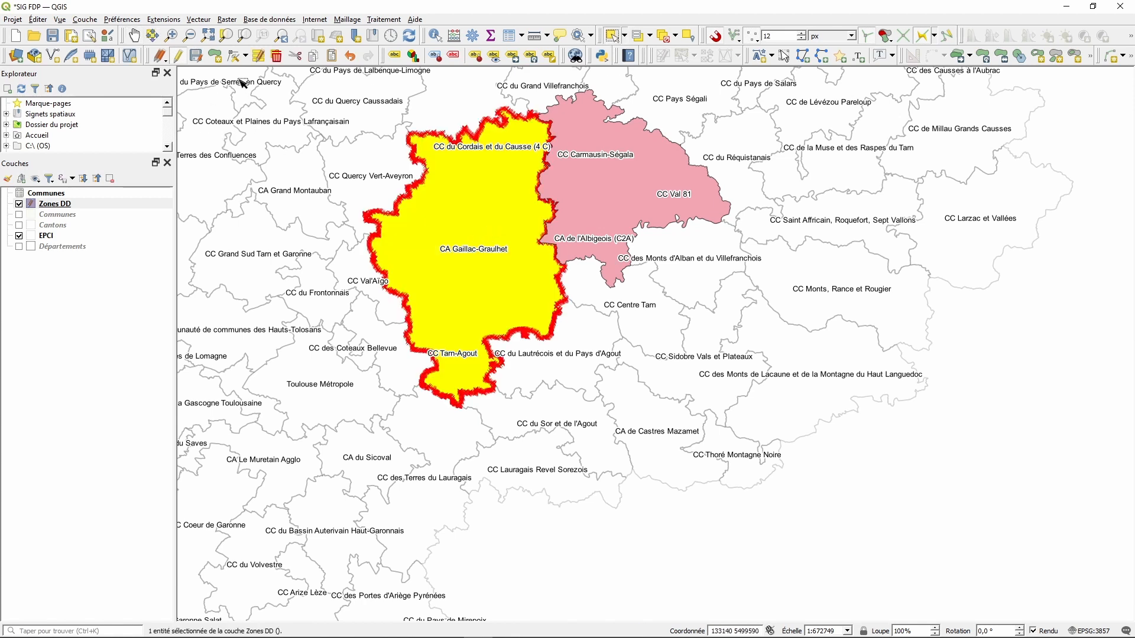
{"action": "left_click", "coordinate": [276, 57]}
{"action": "left_click", "coordinate": [611, 169]}
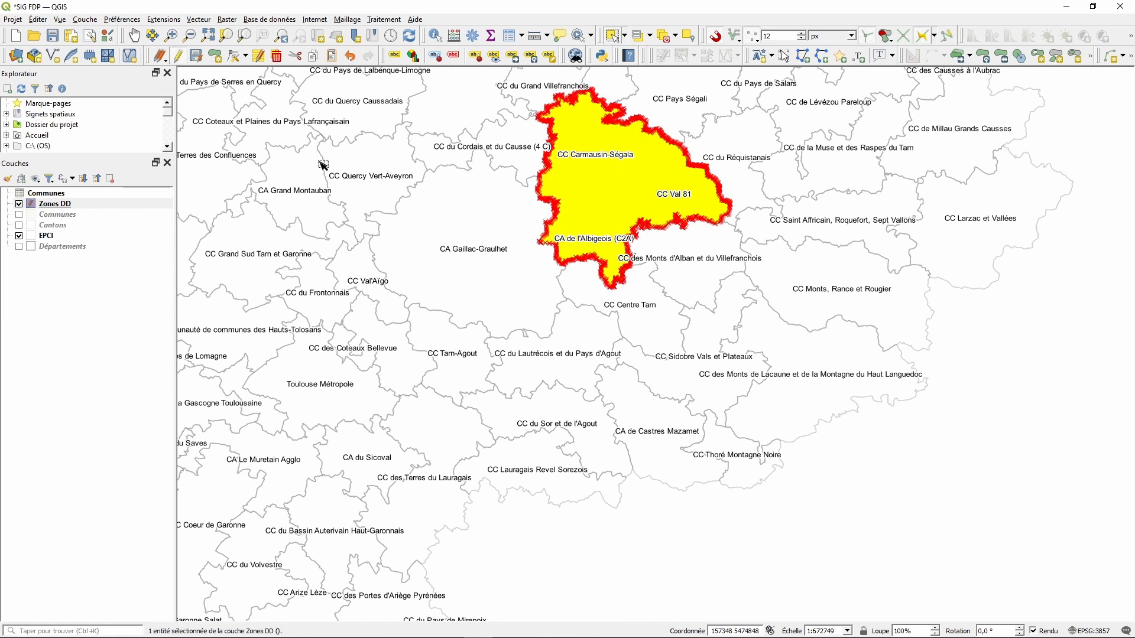
{"action": "left_click", "coordinate": [277, 57]}
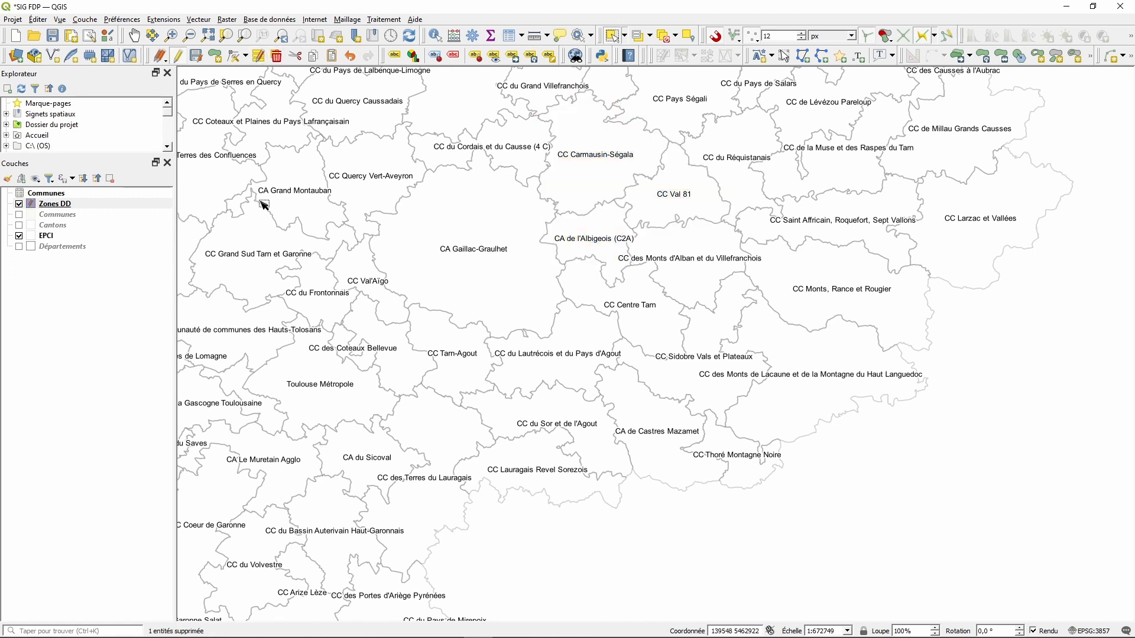
{"action": "left_click", "coordinate": [198, 58]}
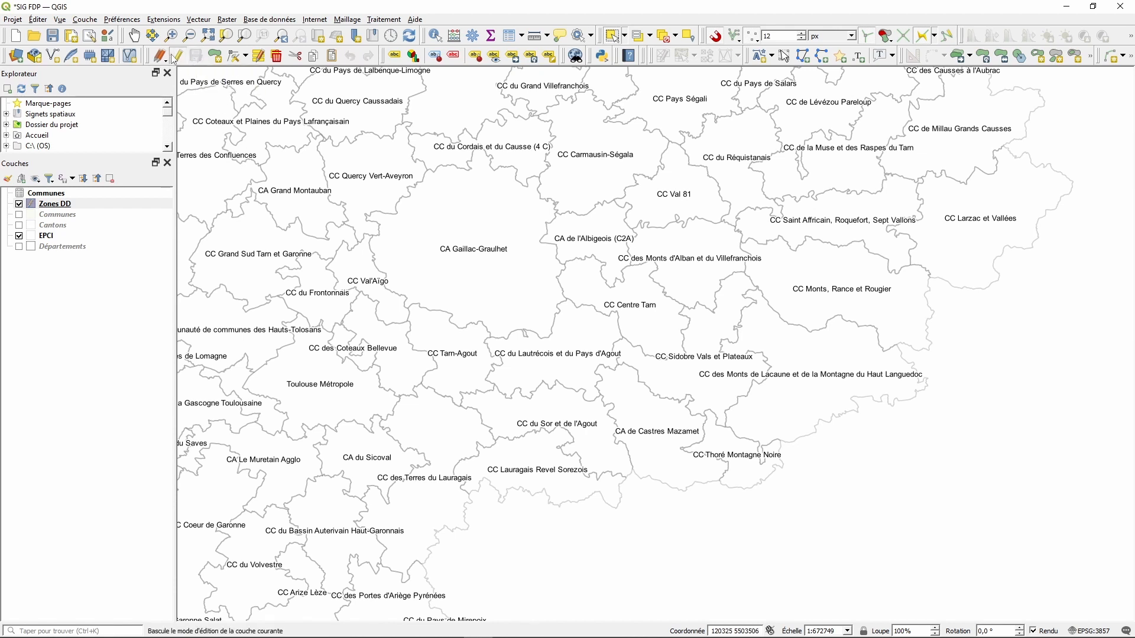
{"action": "left_click", "coordinate": [180, 56]}
- Show the Départements layer and select the Tarn department on the map
{"action": "scroll", "coordinate": [636, 257], "scroll_direction": "down", "scroll_amount": 1}
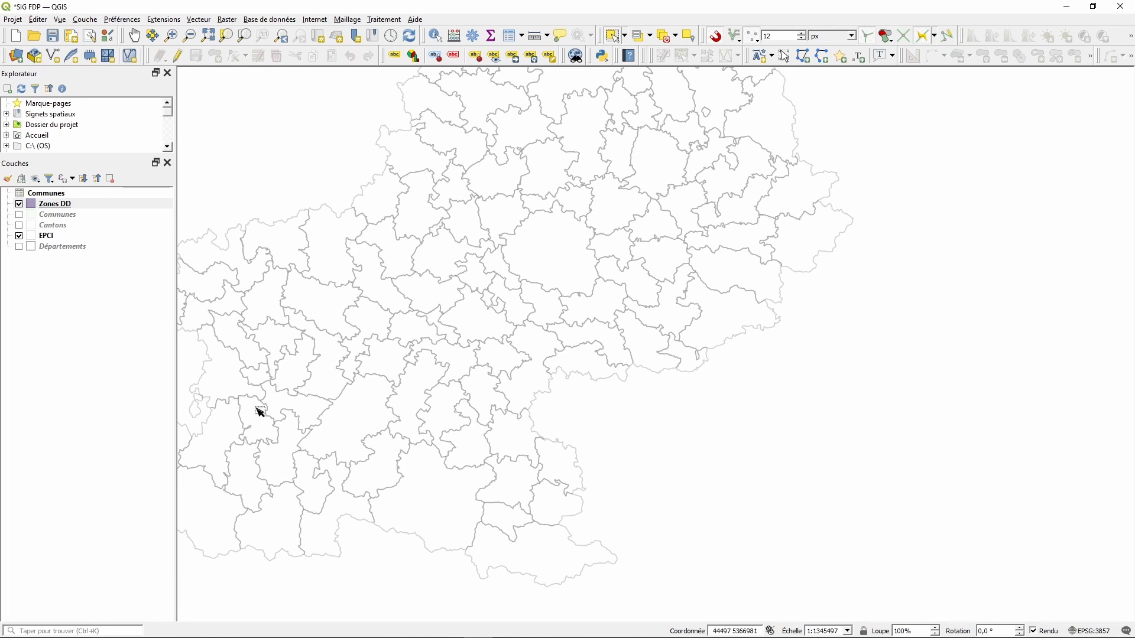
{"action": "left_click", "coordinate": [20, 247]}
{"action": "left_click", "coordinate": [70, 248]}
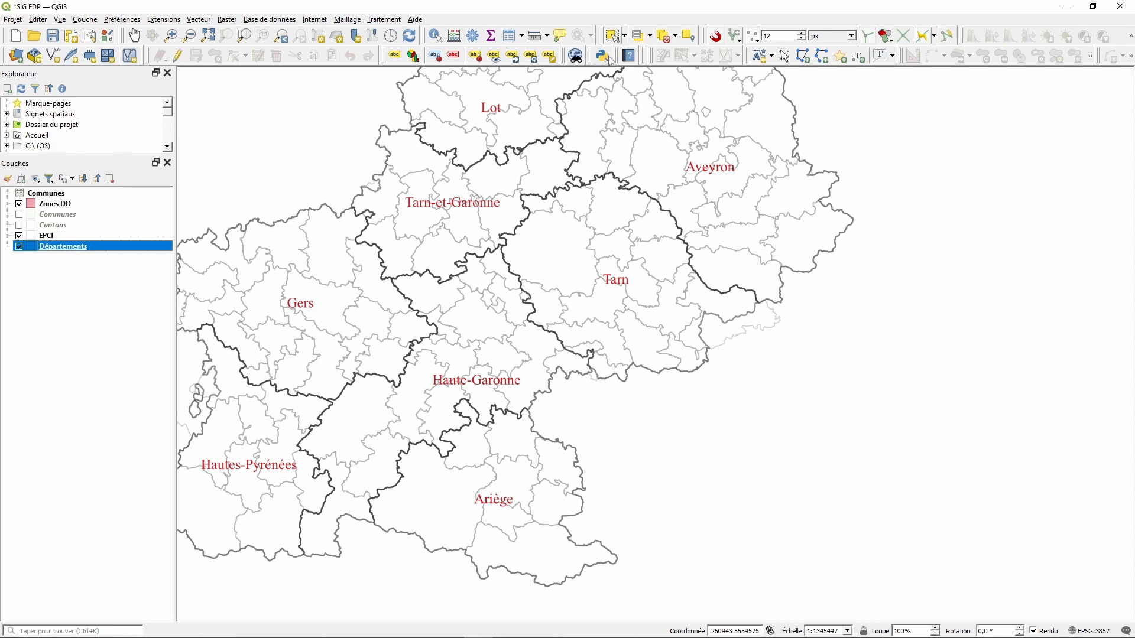
{"action": "left_click", "coordinate": [580, 256]}
{"action": "left_click", "coordinate": [583, 260]}
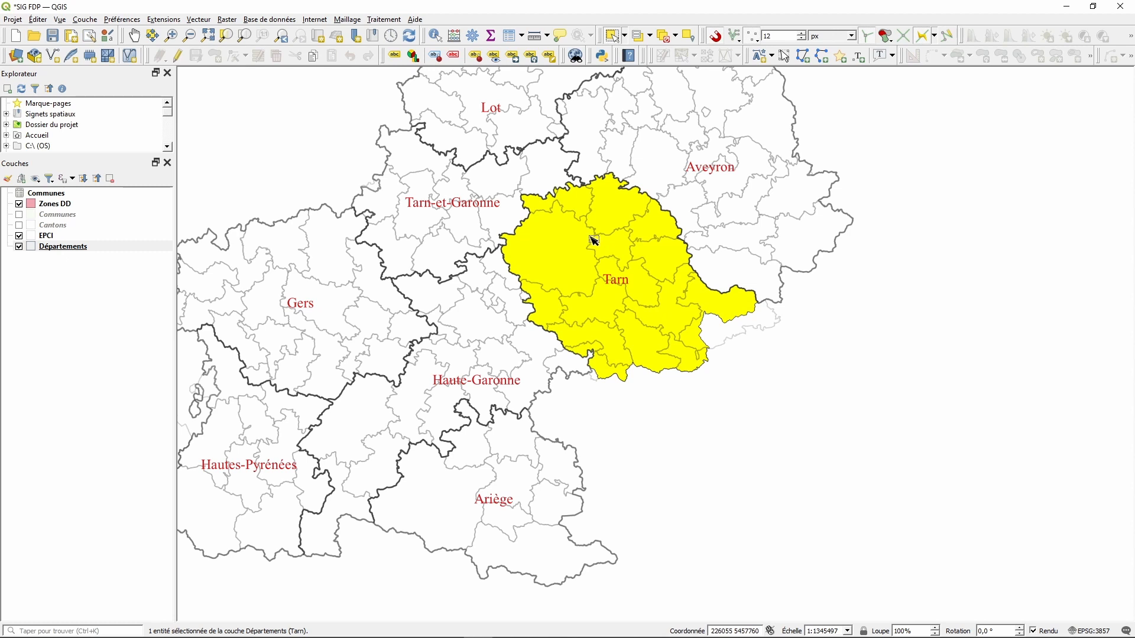
- Turn on editing for Zones DD and hide the Départements layer
{"action": "left_click", "coordinate": [48, 208]}
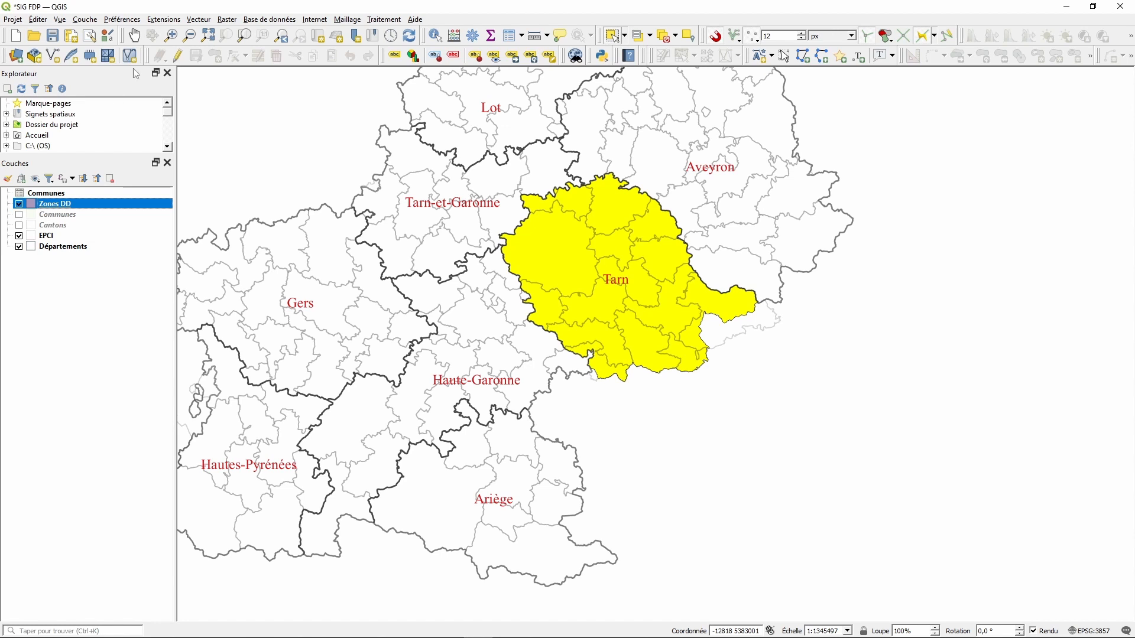
{"action": "left_click", "coordinate": [179, 56]}
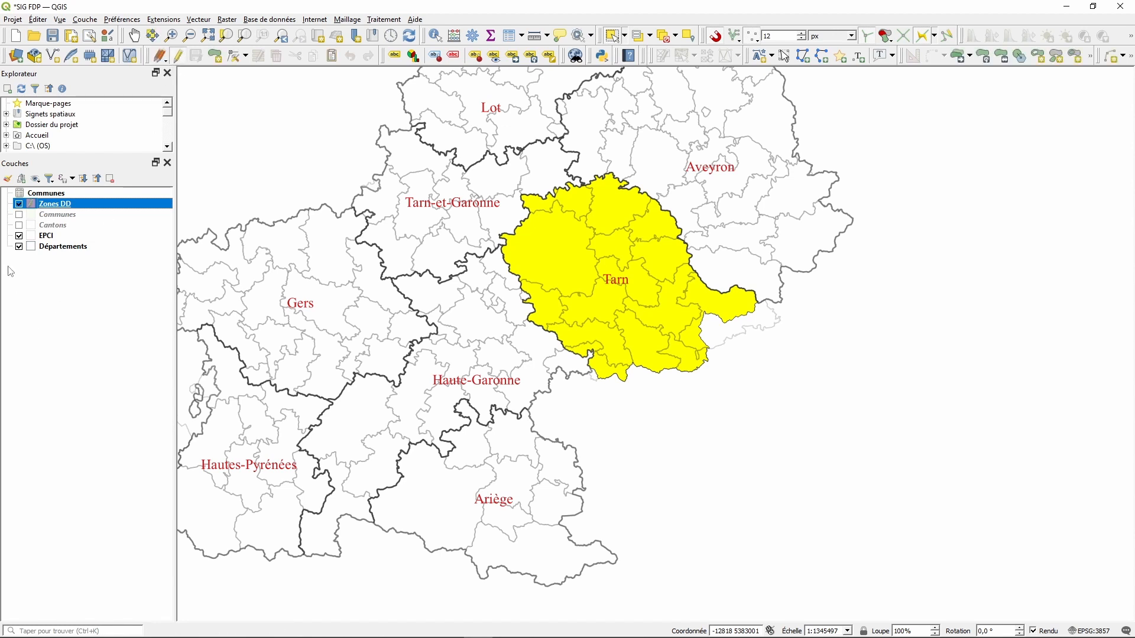
{"action": "left_click", "coordinate": [22, 251]}
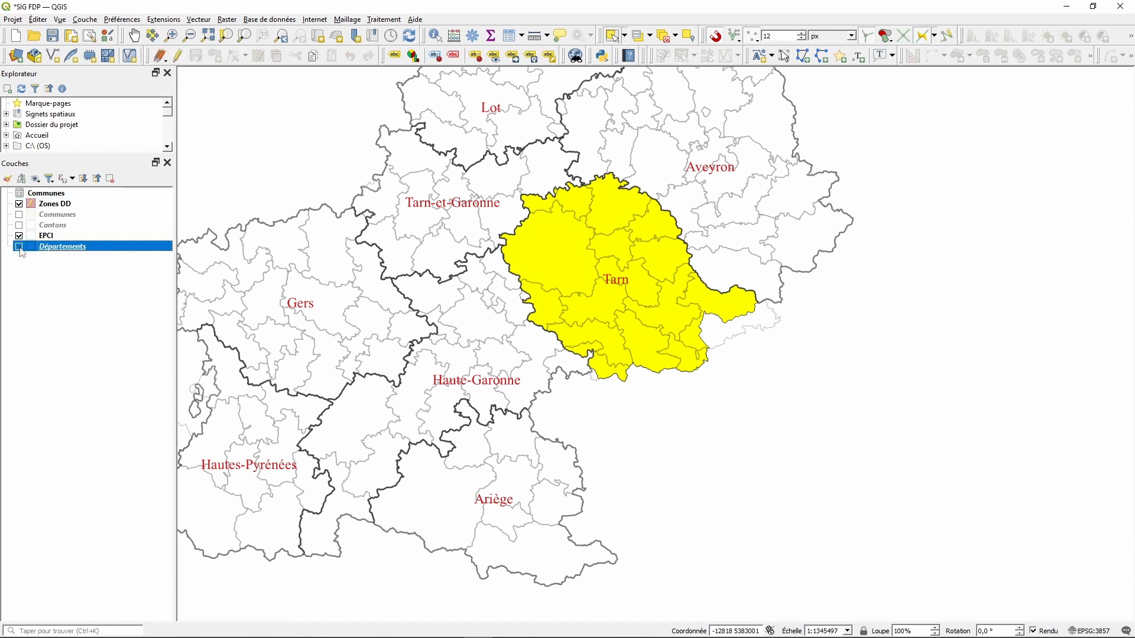
{"action": "left_click", "coordinate": [776, 475]}
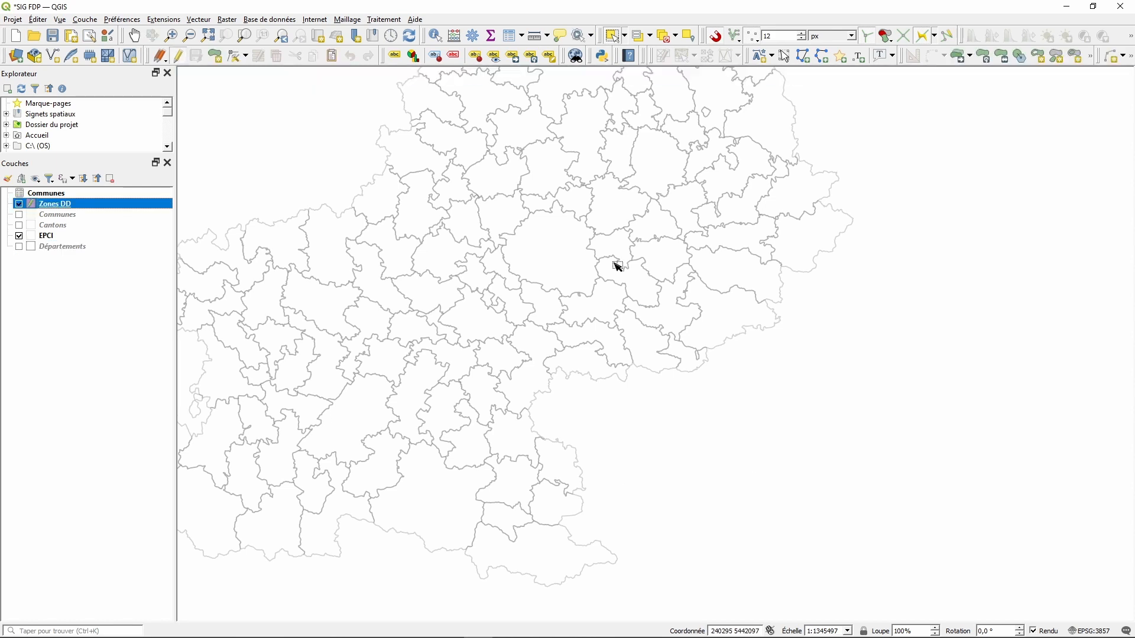
- Paste the copied Tarn department polygon into Zones DD and deselect it
{"action": "key", "text": "ctrl+v"}
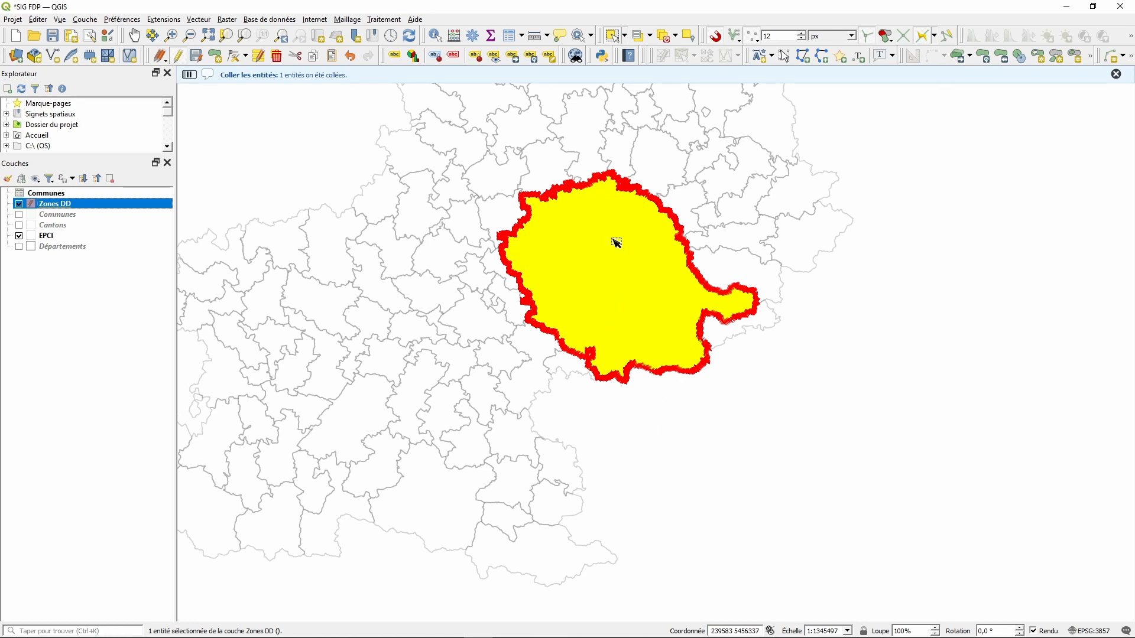
{"action": "left_click", "coordinate": [775, 367]}
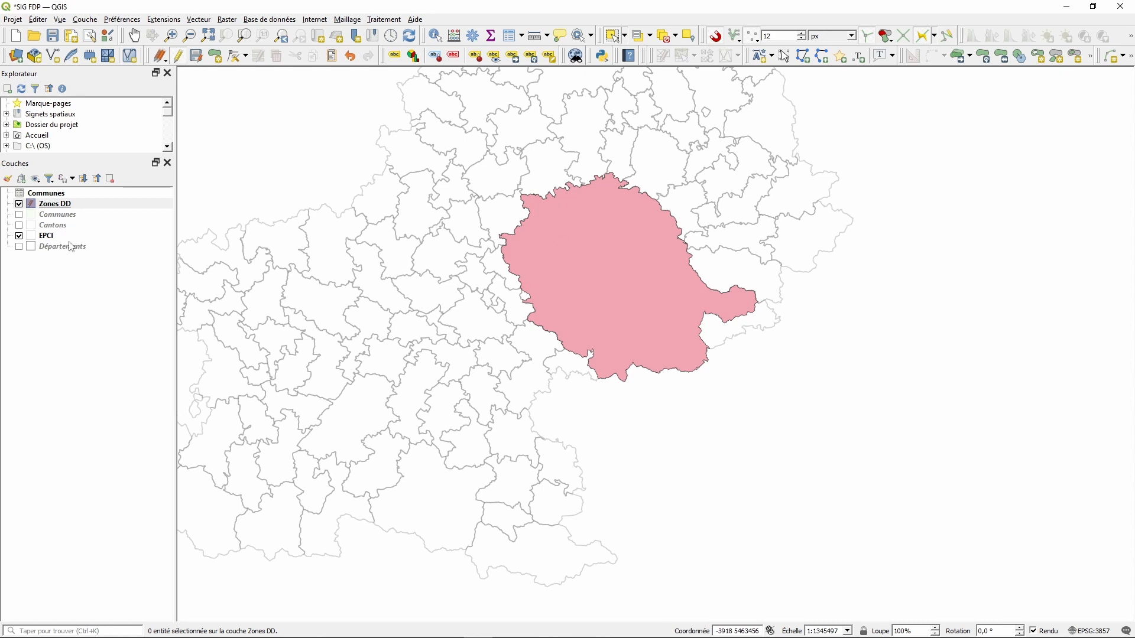
{"action": "right_click", "coordinate": [64, 205]}
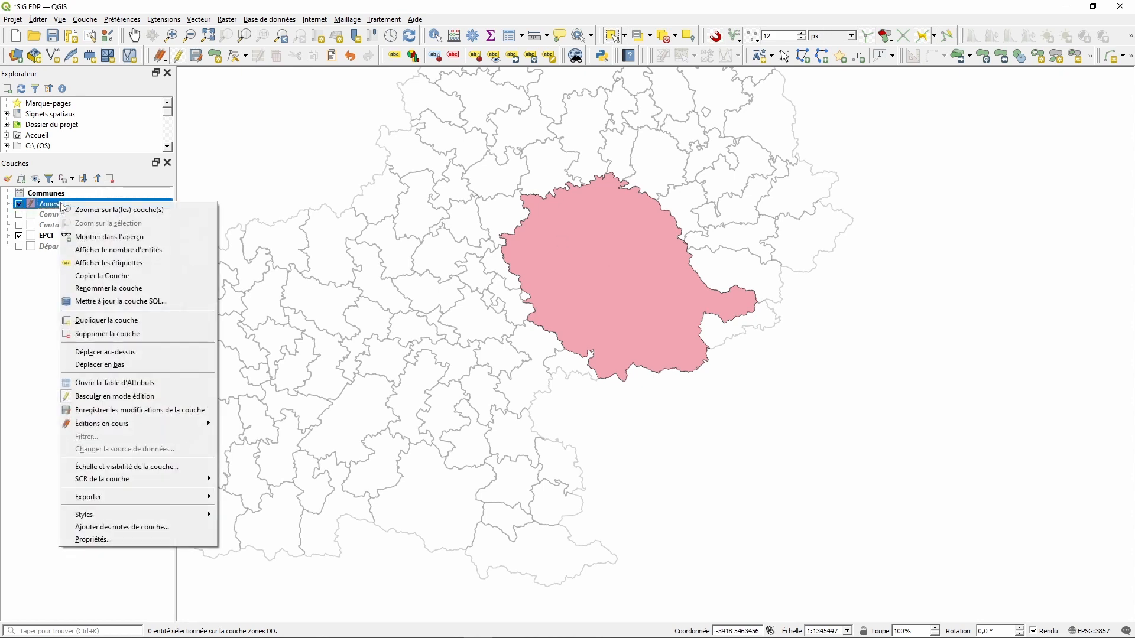
- Lower the Zones DD fill opacity to about 28% in its Symbologie settings
{"action": "left_click", "coordinate": [100, 539]}
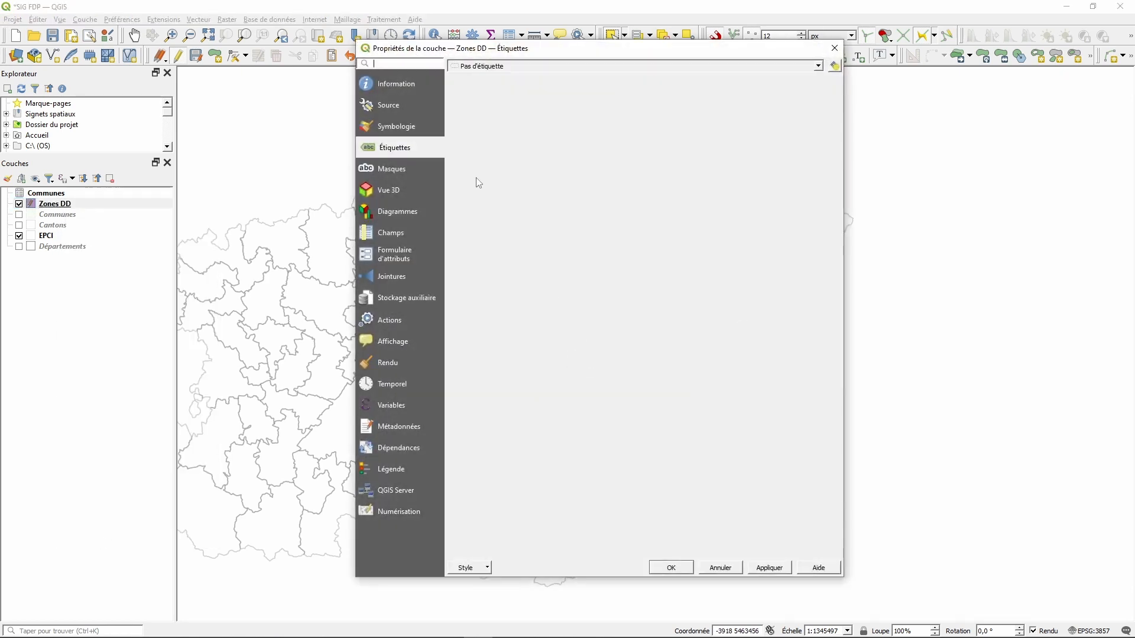
{"action": "left_click", "coordinate": [391, 124]}
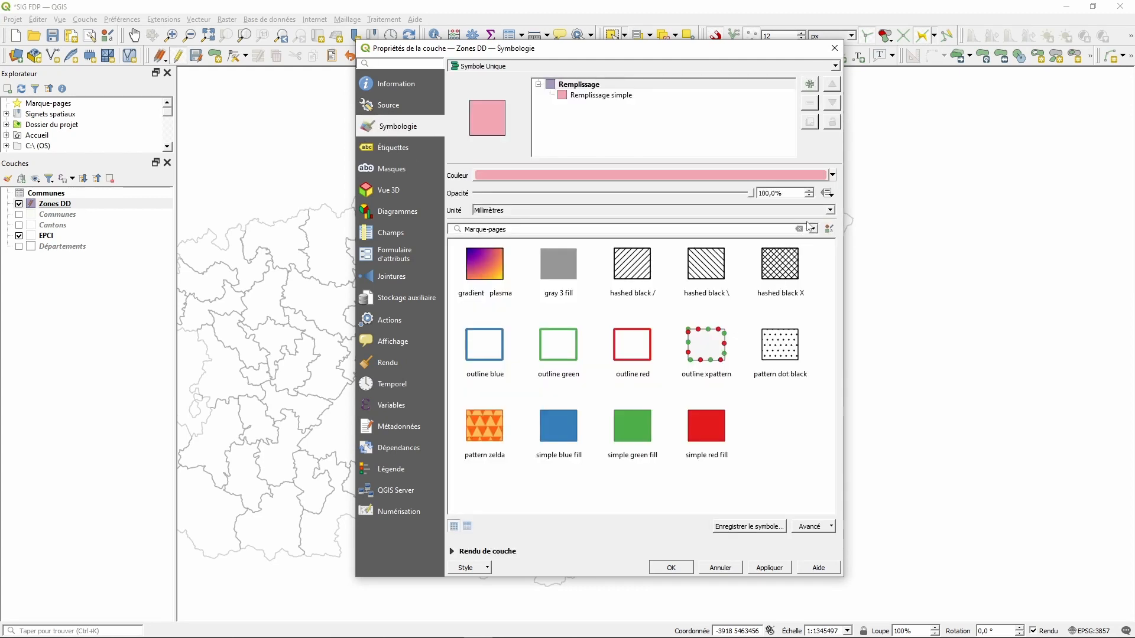
{"action": "left_click_drag", "start_coordinate": [753, 196], "coordinate": [492, 212]}
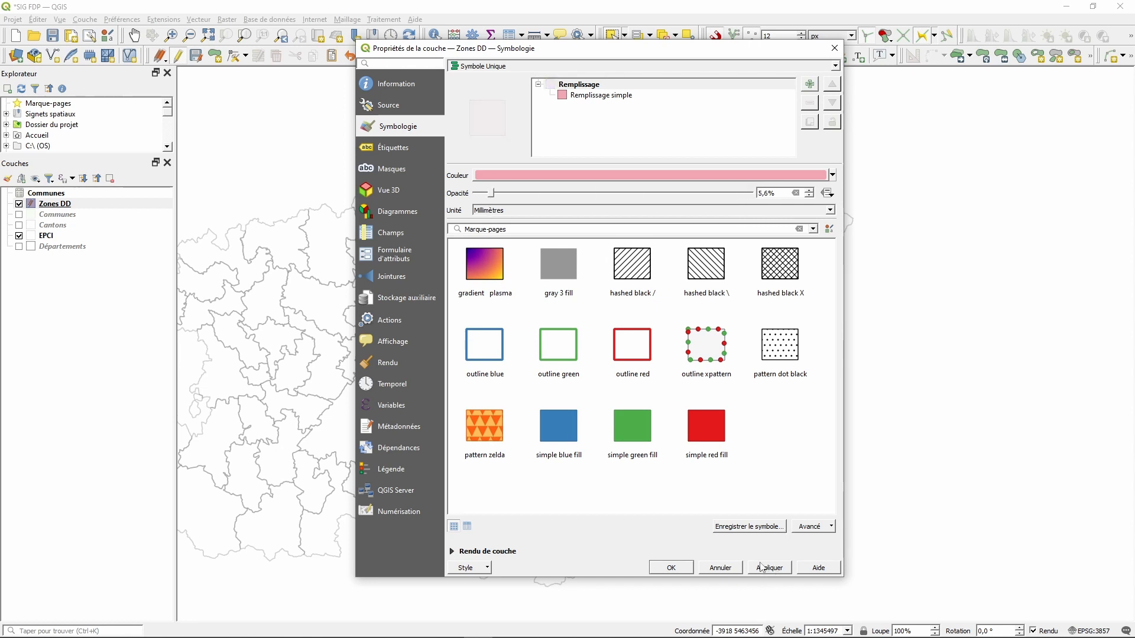
{"action": "left_click_drag", "start_coordinate": [494, 197], "coordinate": [553, 195]}
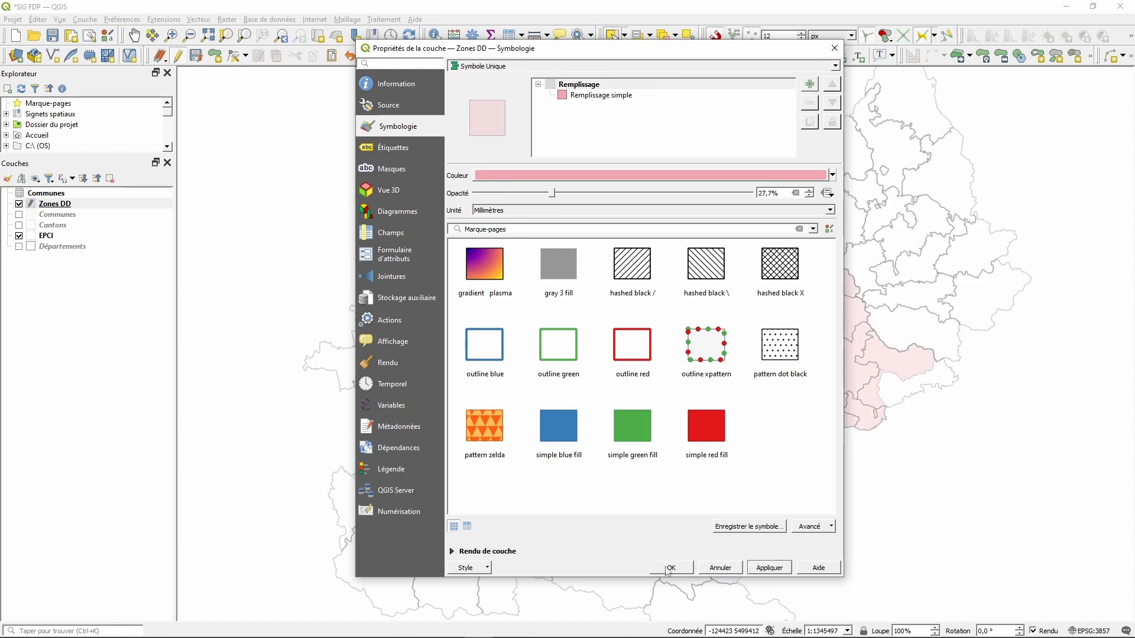
{"action": "left_click", "coordinate": [668, 569]}
{"action": "scroll", "coordinate": [999, 381], "scroll_direction": "up", "scroll_amount": 1}
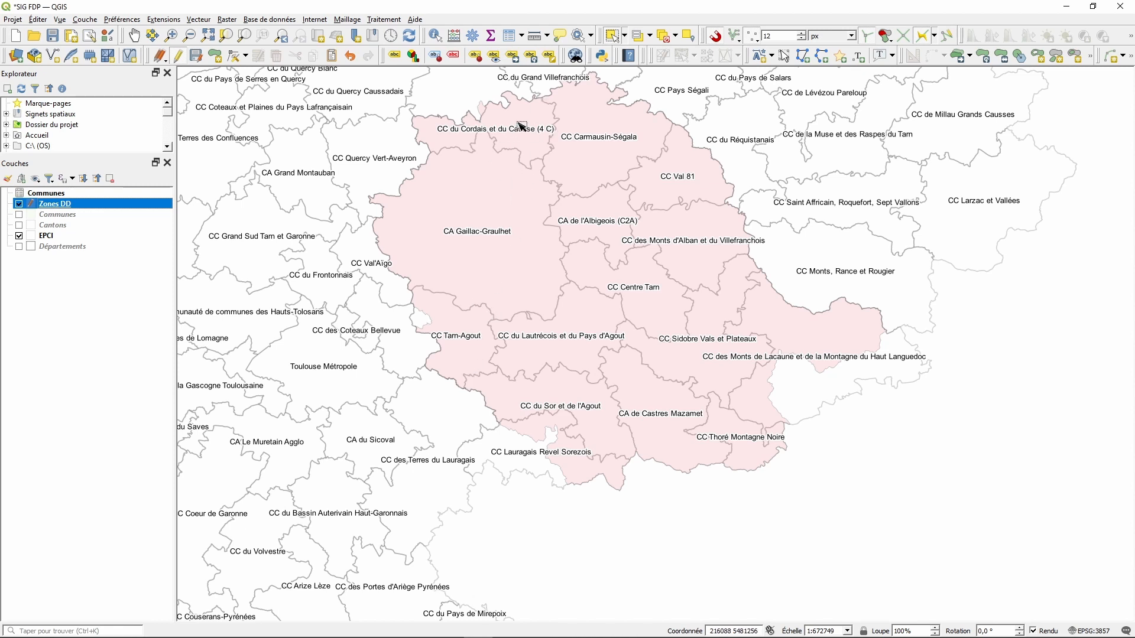
- Bring the polygon's northern edge into view and activate the Séparer les entités tool
{"action": "scroll", "coordinate": [520, 125], "scroll_direction": "up", "scroll_amount": 1}
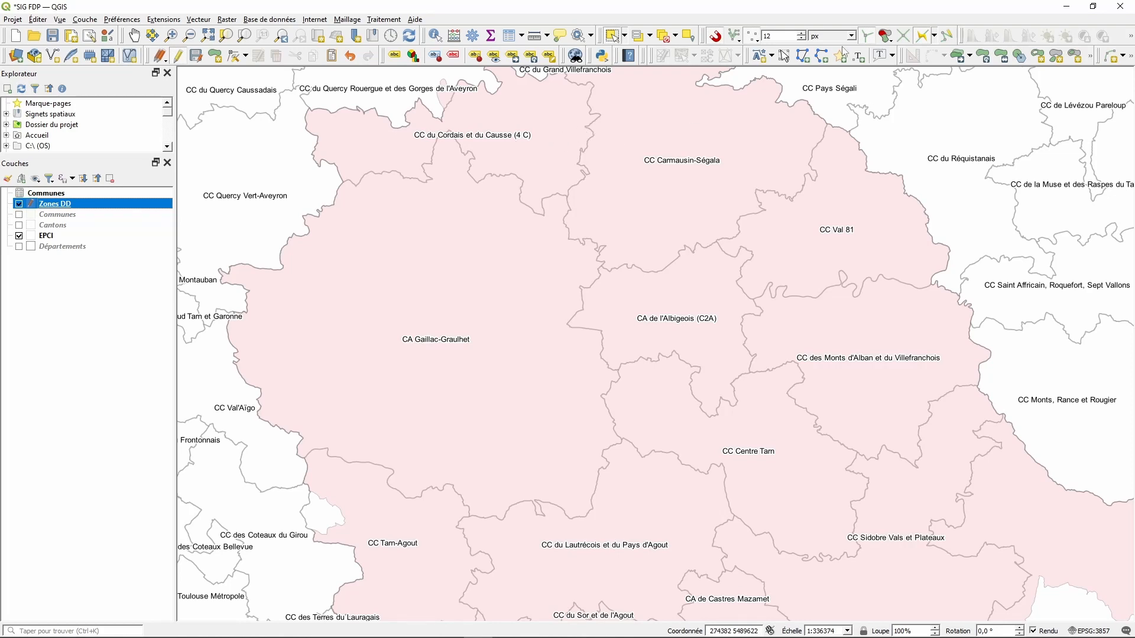
{"action": "left_click", "coordinate": [136, 36]}
{"action": "left_click_drag", "start_coordinate": [619, 214], "coordinate": [591, 305]}
{"action": "scroll", "coordinate": [529, 165], "scroll_direction": "up", "scroll_amount": 2}
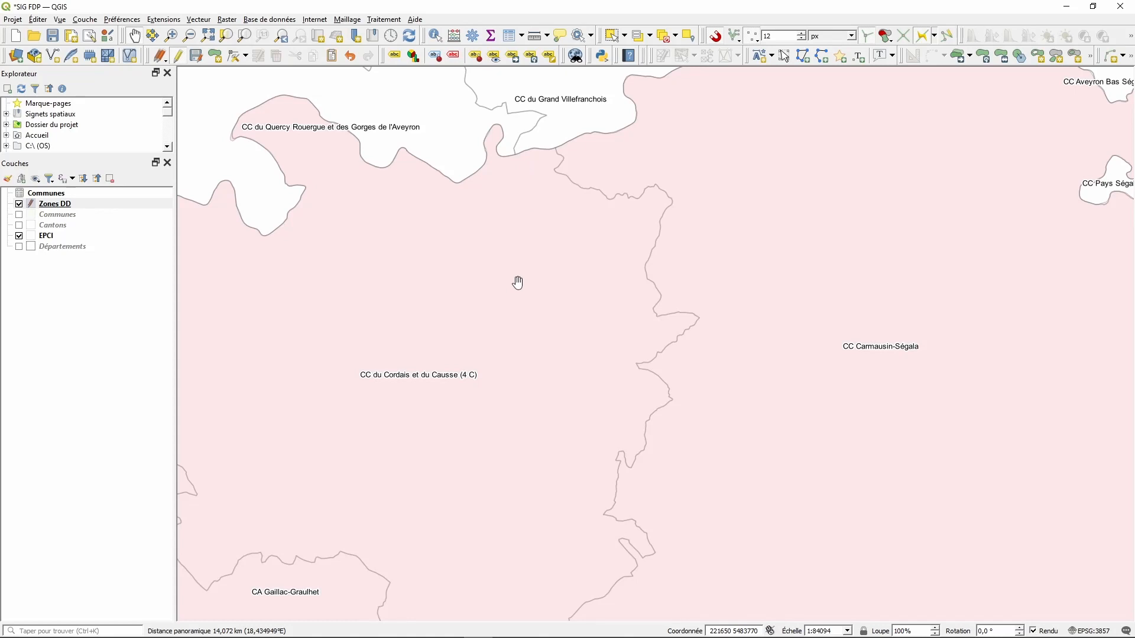
{"action": "left_click", "coordinate": [37, 20]}
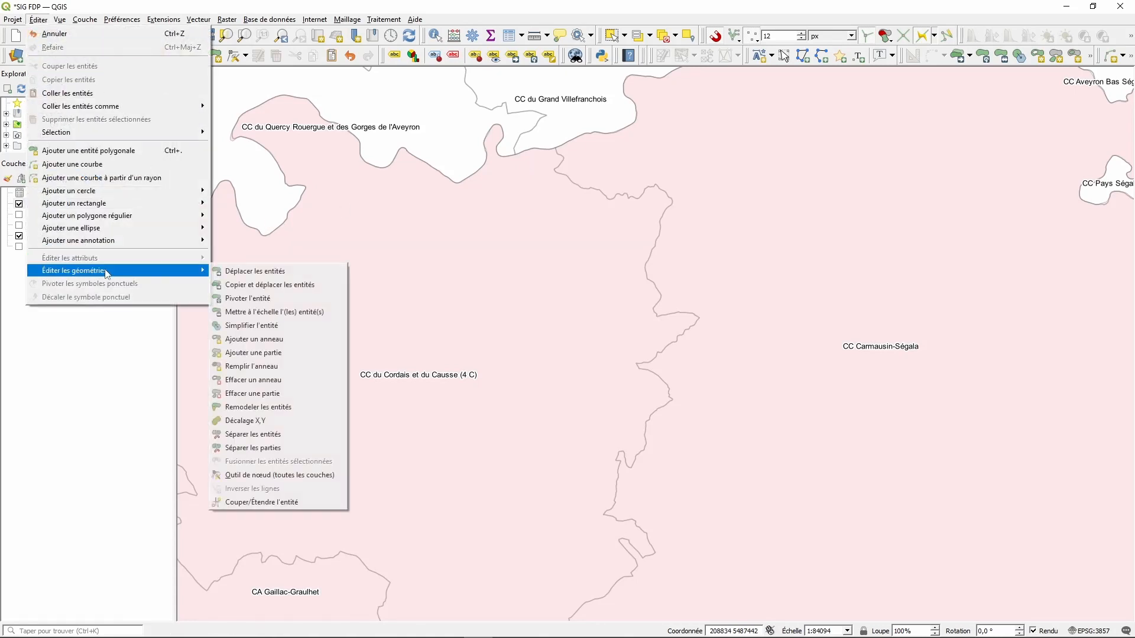
{"action": "left_click", "coordinate": [233, 94]}
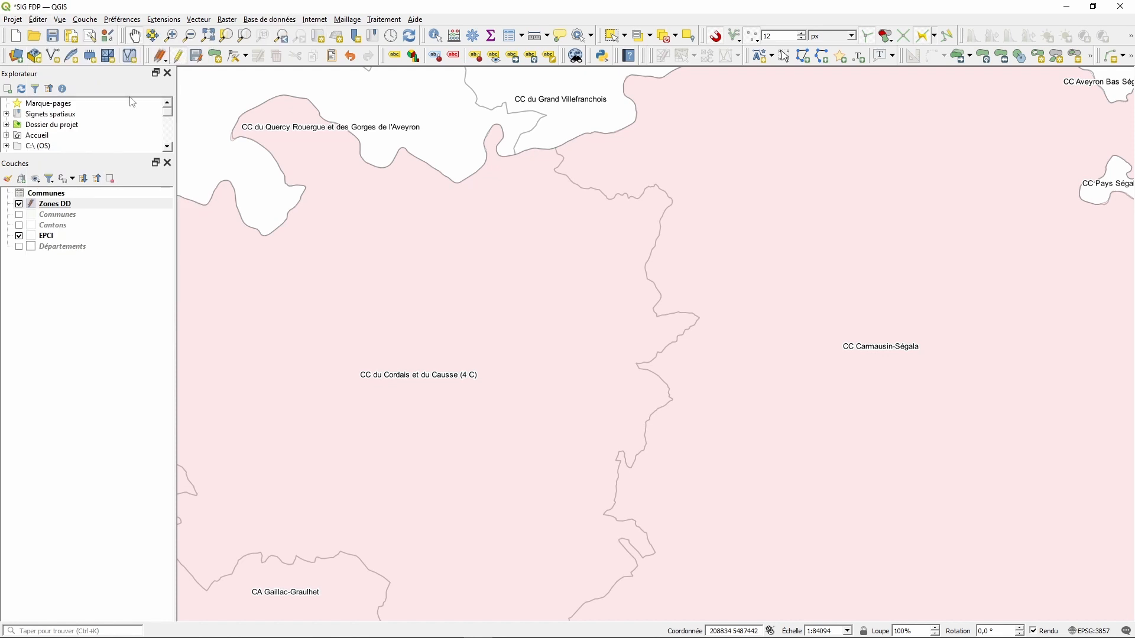
{"action": "left_click", "coordinate": [41, 22]}
{"action": "mouse_move", "coordinate": [93, 276]}
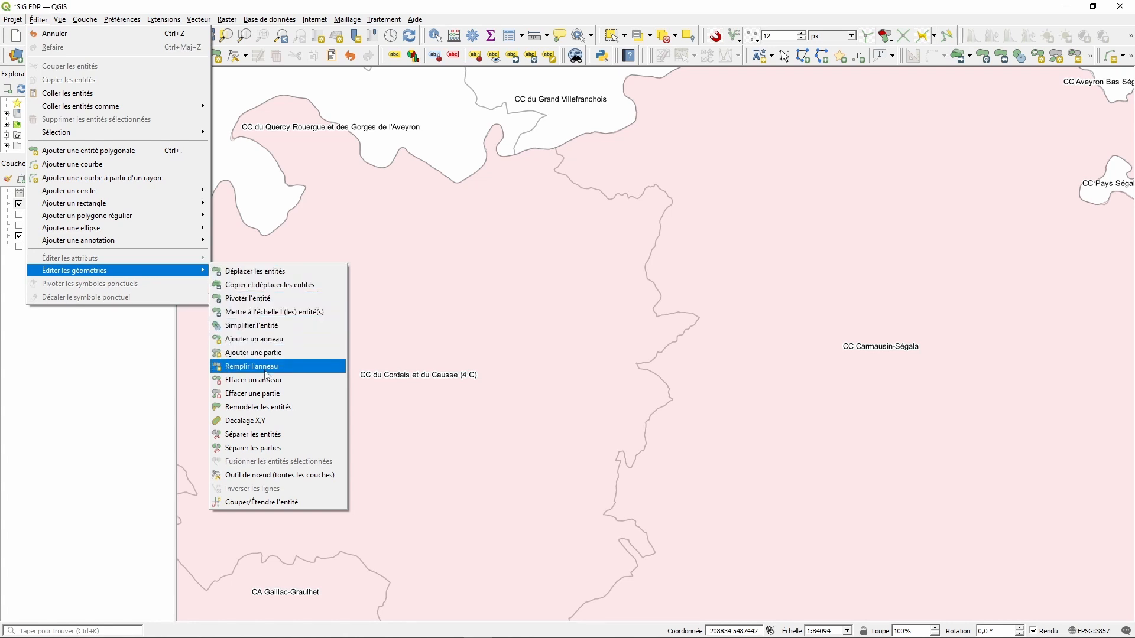
{"action": "left_click", "coordinate": [253, 435]}
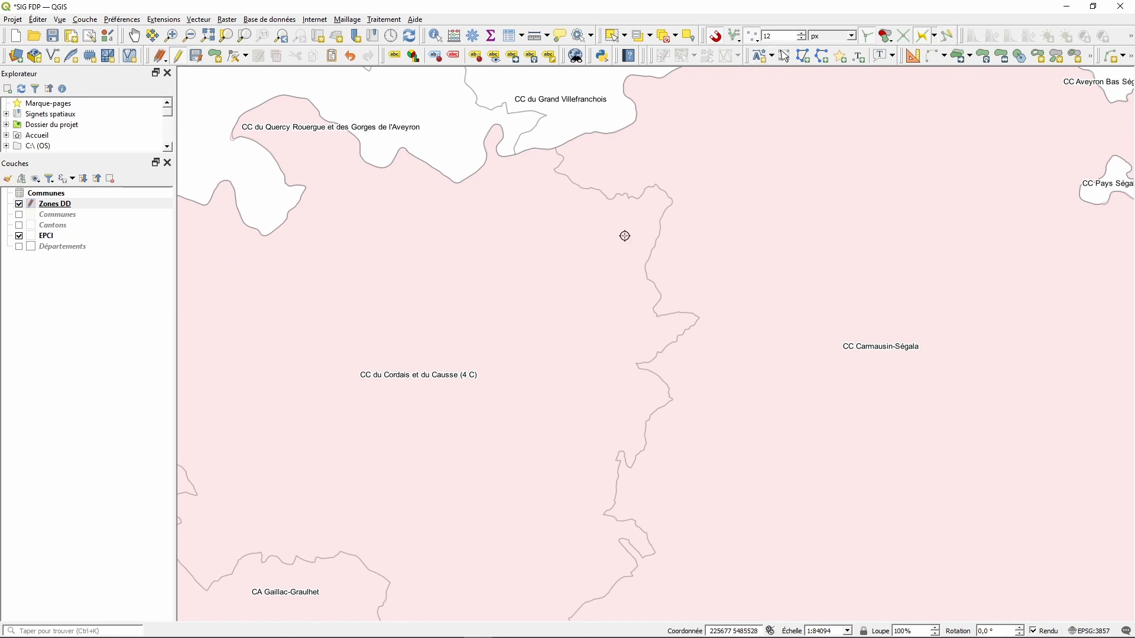
{"action": "scroll", "coordinate": [545, 144], "scroll_direction": "up", "scroll_amount": 1}
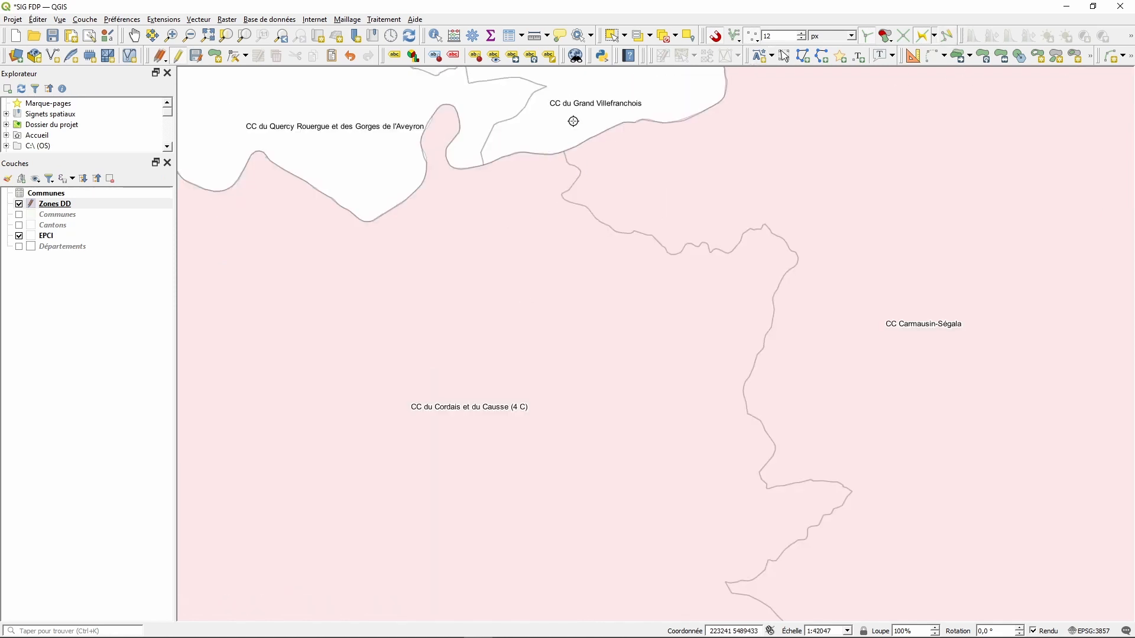
- Start the split line north of the polygon and snap it onto the Gaillac-Graulhet boundary
{"action": "left_click_drag", "start_coordinate": [566, 117], "coordinate": [622, 219]}
{"action": "left_click", "coordinate": [626, 192]}
{"action": "left_click", "coordinate": [619, 252]}
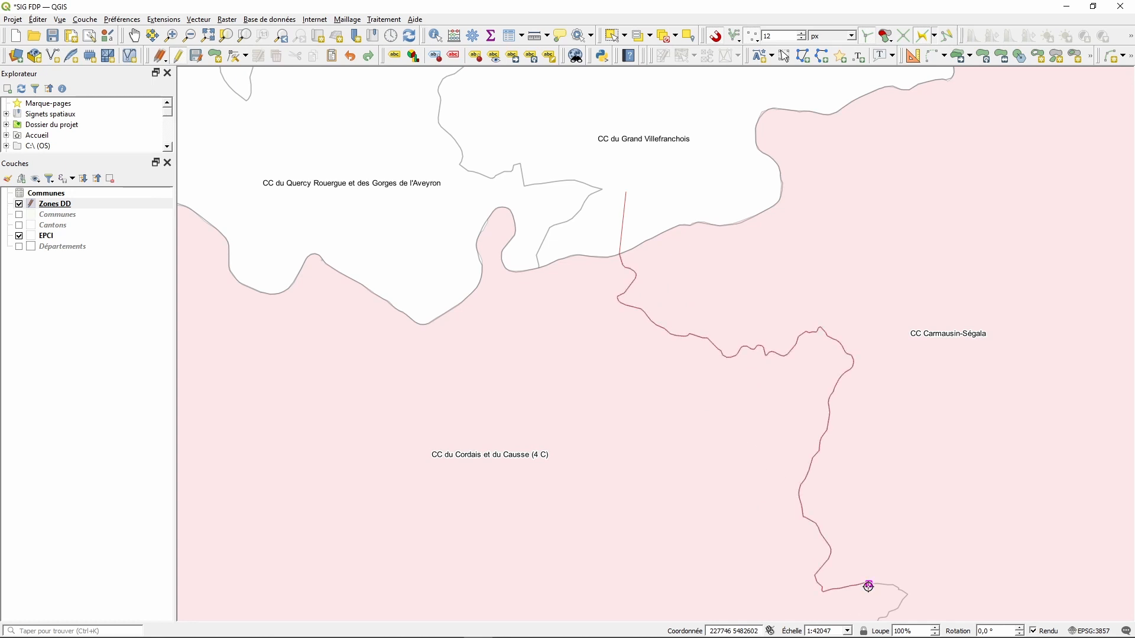
{"action": "scroll", "coordinate": [792, 432], "scroll_direction": "down", "scroll_amount": 3}
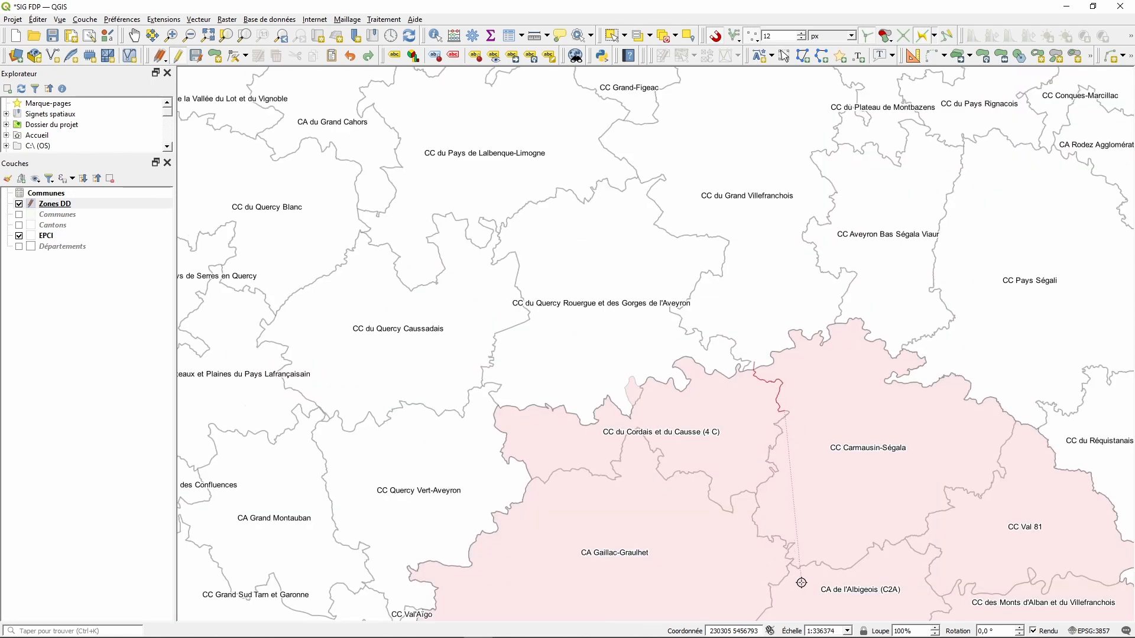
{"action": "scroll", "coordinate": [792, 577], "scroll_direction": "up", "scroll_amount": 1}
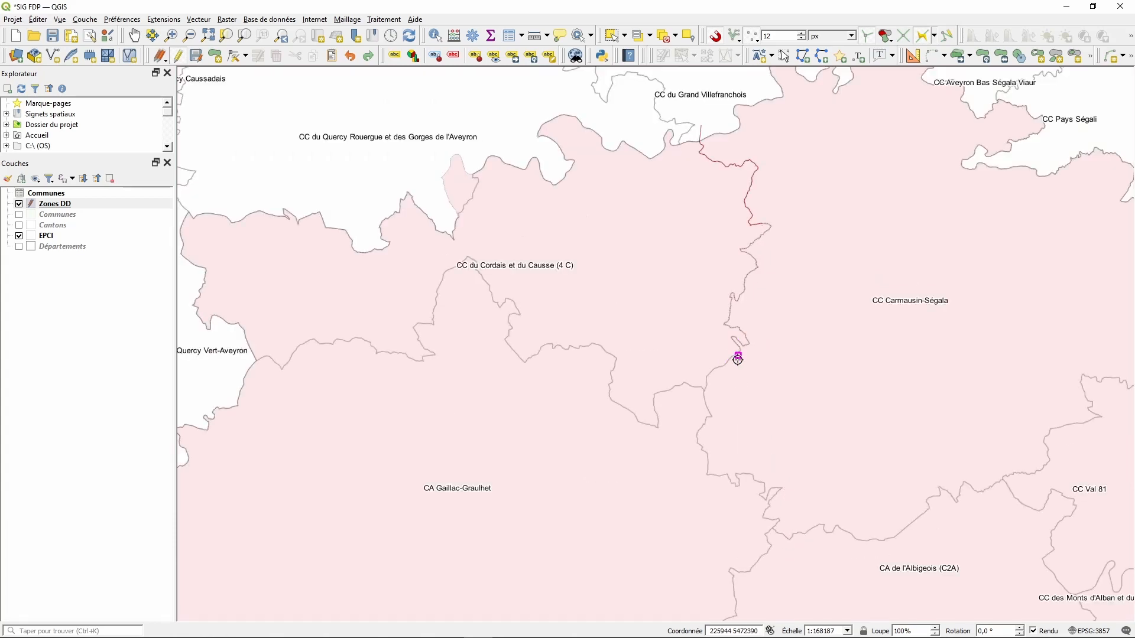
{"action": "left_click", "coordinate": [764, 555]}
{"action": "scroll", "coordinate": [785, 453], "scroll_direction": "down", "scroll_amount": 2}
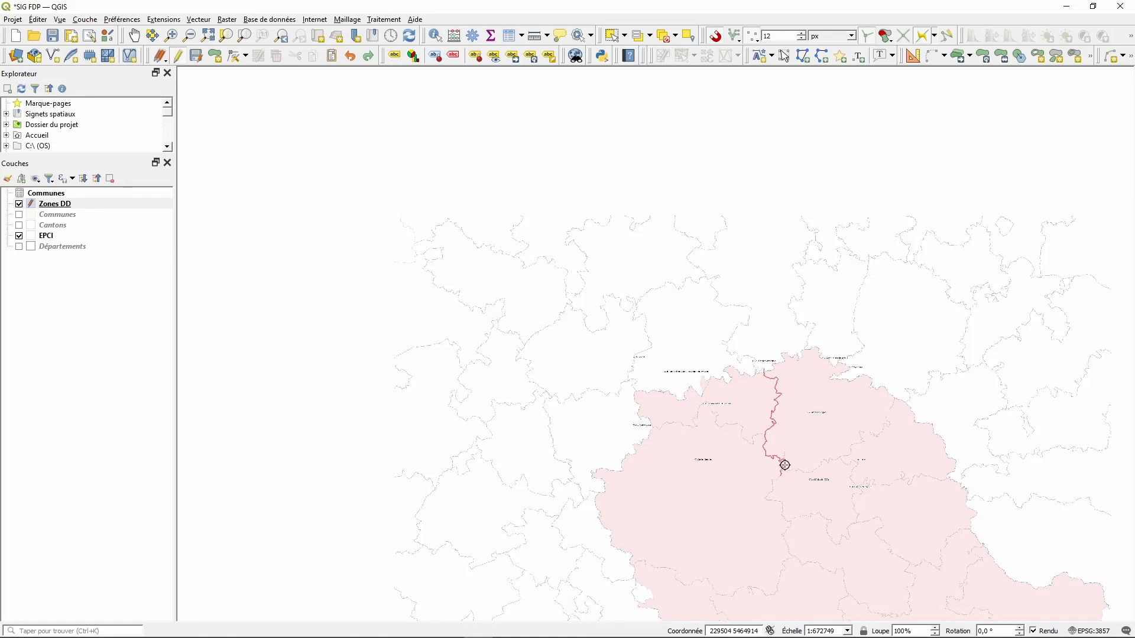
{"action": "scroll", "coordinate": [786, 470], "scroll_direction": "down", "scroll_amount": 1}
{"action": "scroll", "coordinate": [825, 594], "scroll_direction": "up", "scroll_amount": 1}
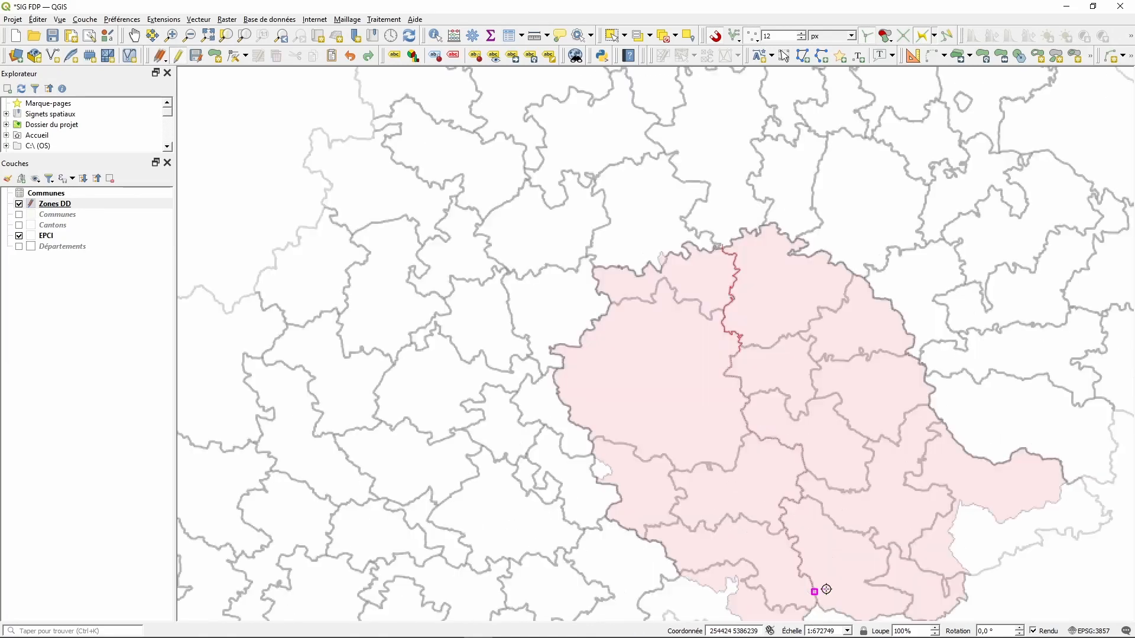
{"action": "scroll", "coordinate": [826, 590], "scroll_direction": "up", "scroll_amount": 1}
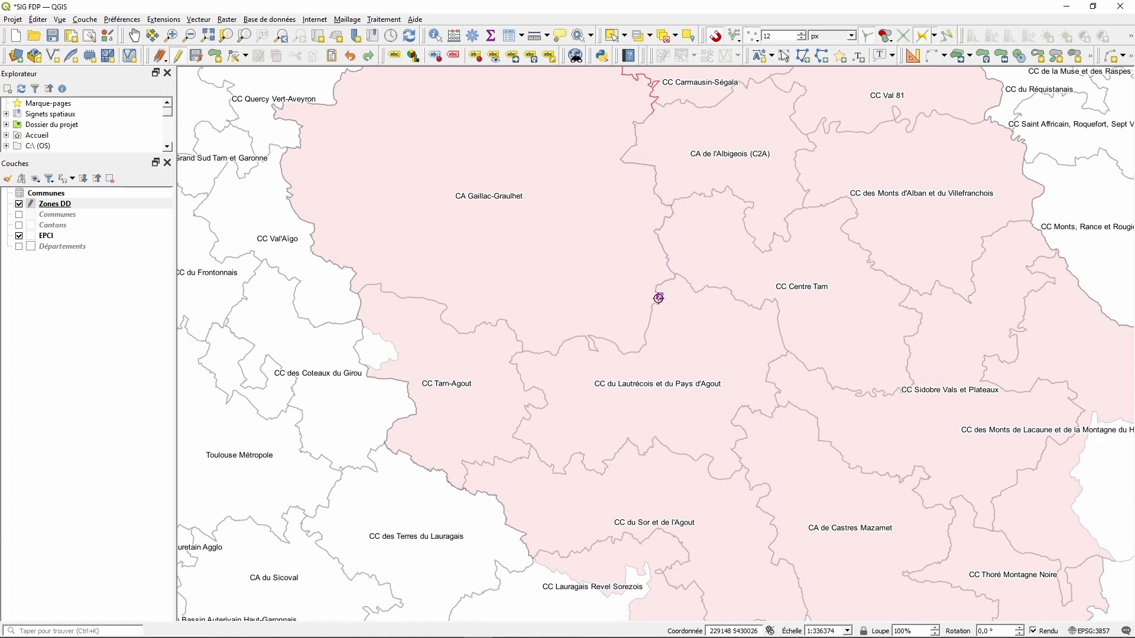
- Trace the split line south along the boundary and finish it outside, cutting the polygon in two
{"action": "left_click", "coordinate": [554, 355]}
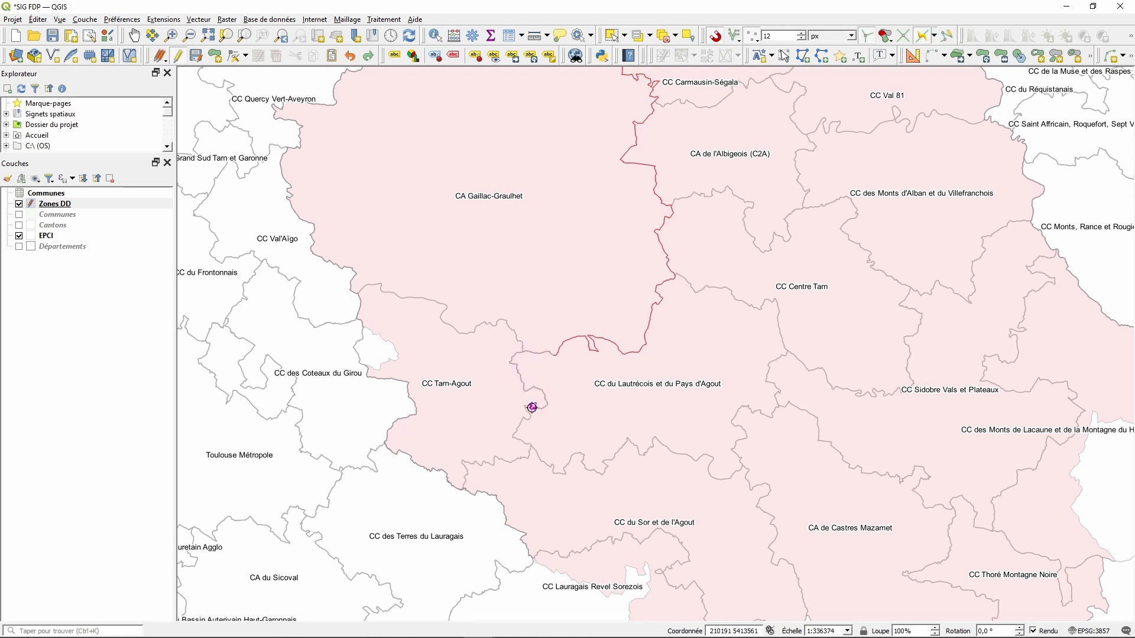
{"action": "left_click", "coordinate": [510, 463]}
{"action": "scroll", "coordinate": [449, 549], "scroll_direction": "up", "scroll_amount": 1}
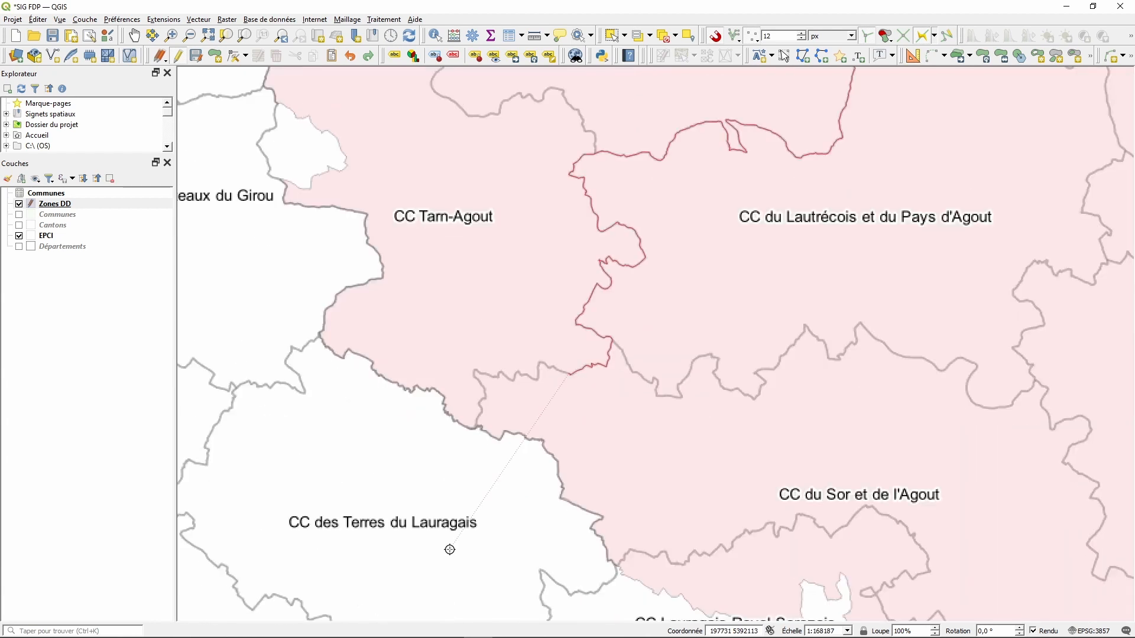
{"action": "scroll", "coordinate": [451, 548], "scroll_direction": "up", "scroll_amount": 1}
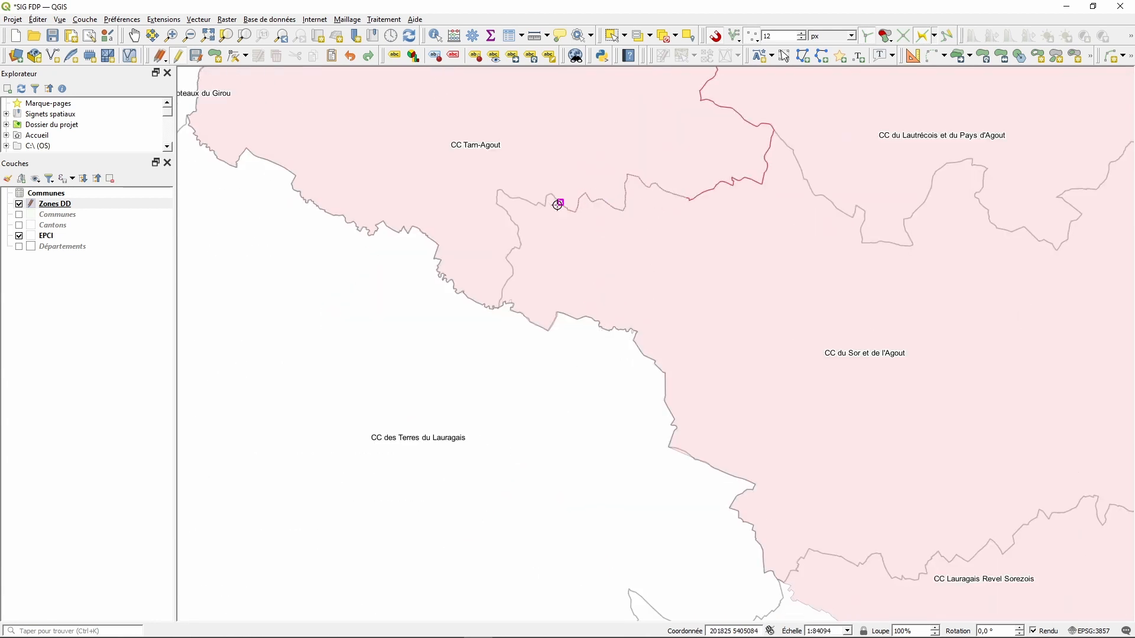
{"action": "scroll", "coordinate": [493, 328], "scroll_direction": "up", "scroll_amount": 2}
{"action": "scroll", "coordinate": [500, 314], "scroll_direction": "up", "scroll_amount": 3}
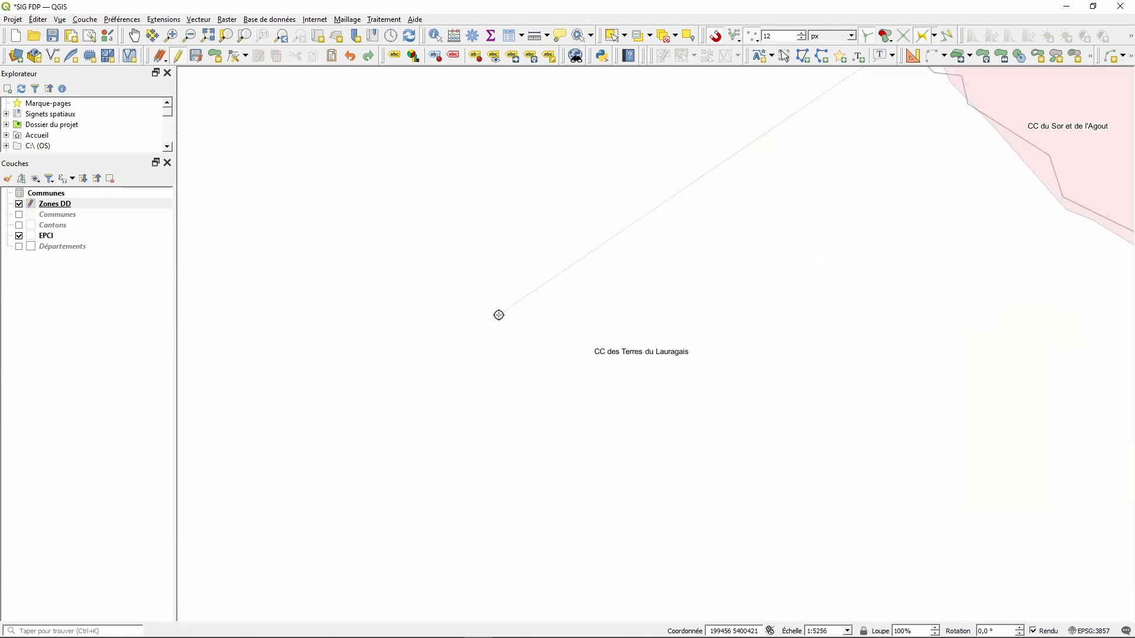
{"action": "scroll", "coordinate": [511, 259], "scroll_direction": "down", "scroll_amount": 3}
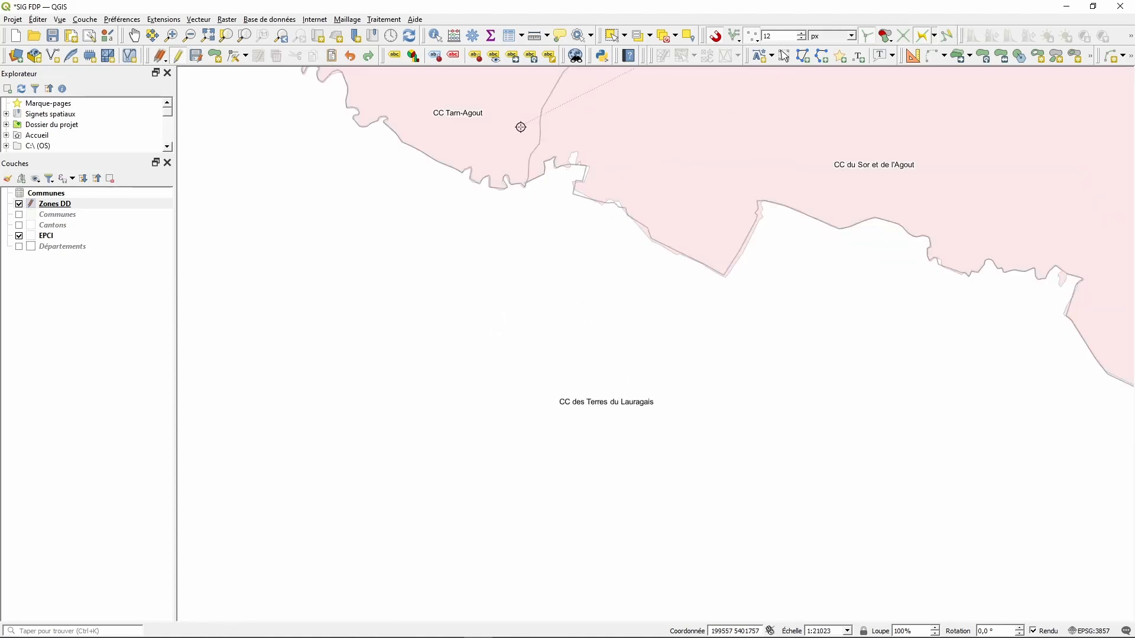
{"action": "scroll", "coordinate": [520, 127], "scroll_direction": "up", "scroll_amount": 3}
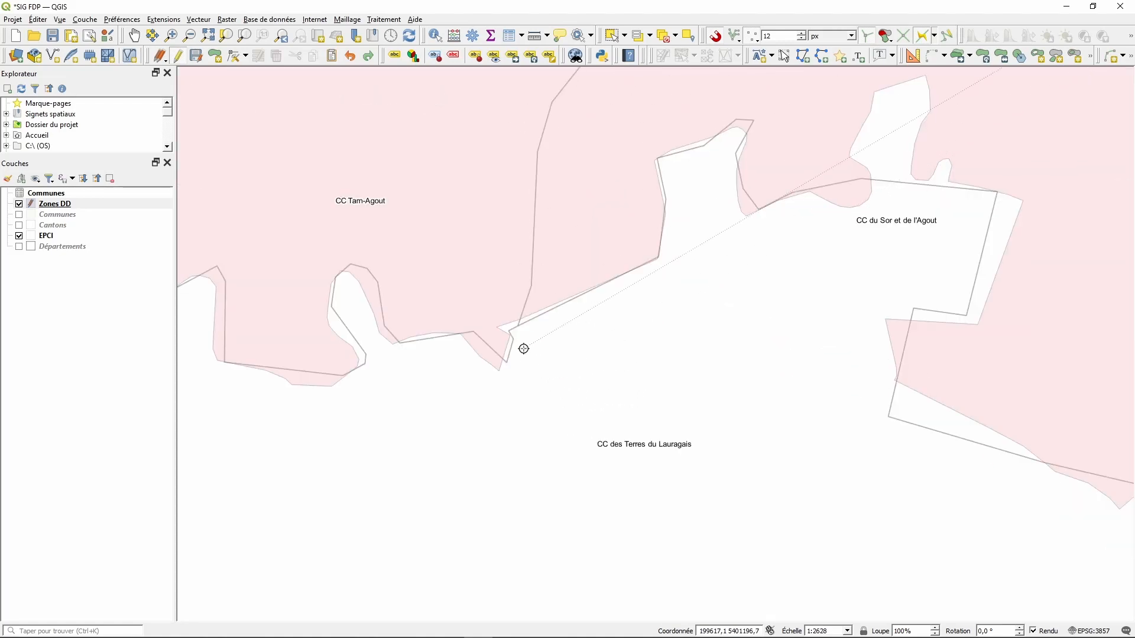
{"action": "left_click", "coordinate": [518, 327]}
{"action": "left_click", "coordinate": [545, 506]}
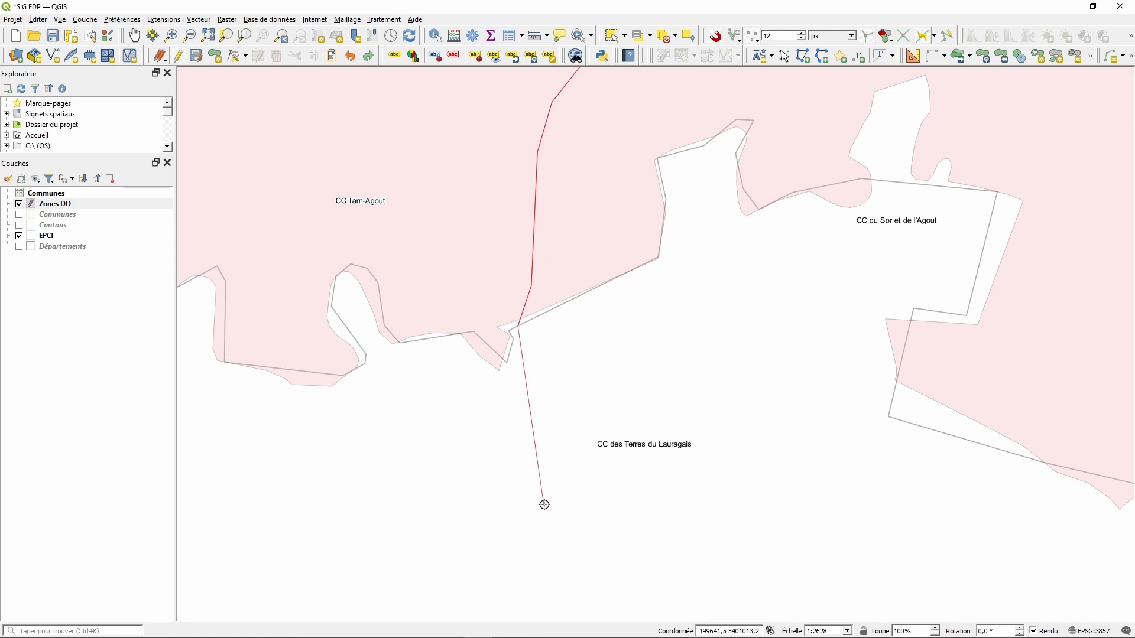
{"action": "right_click", "coordinate": [544, 505]}
- Select the CA Gaillac-Graulhet and eastern zones in turn to check the split, then deselect
{"action": "scroll", "coordinate": [547, 501], "scroll_direction": "down", "scroll_amount": 6}
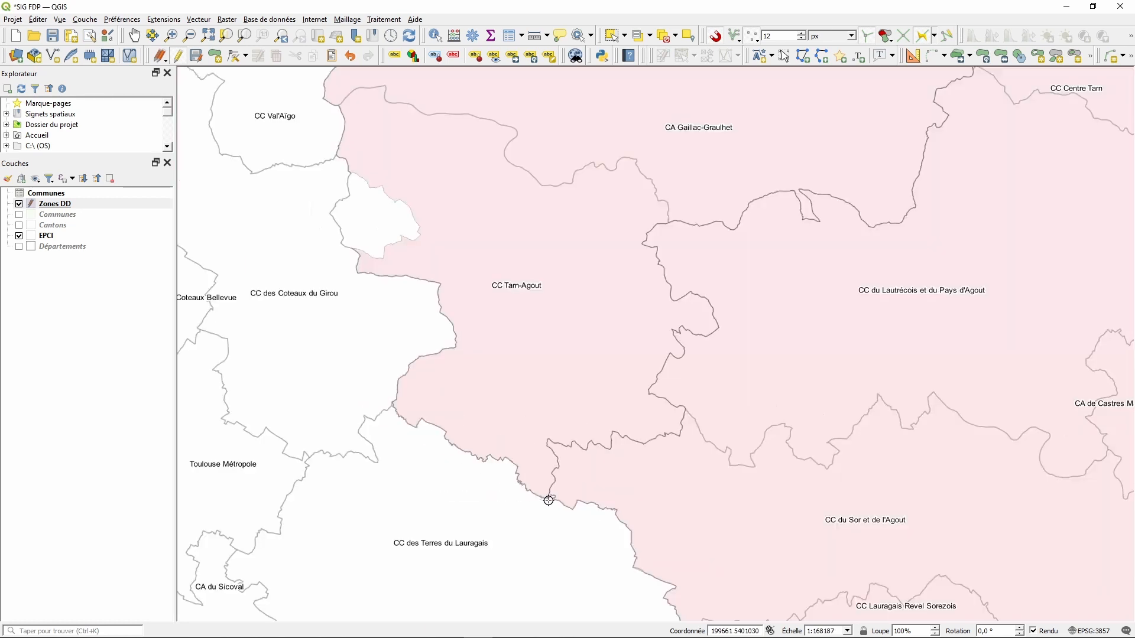
{"action": "scroll", "coordinate": [548, 501], "scroll_direction": "down", "scroll_amount": 2}
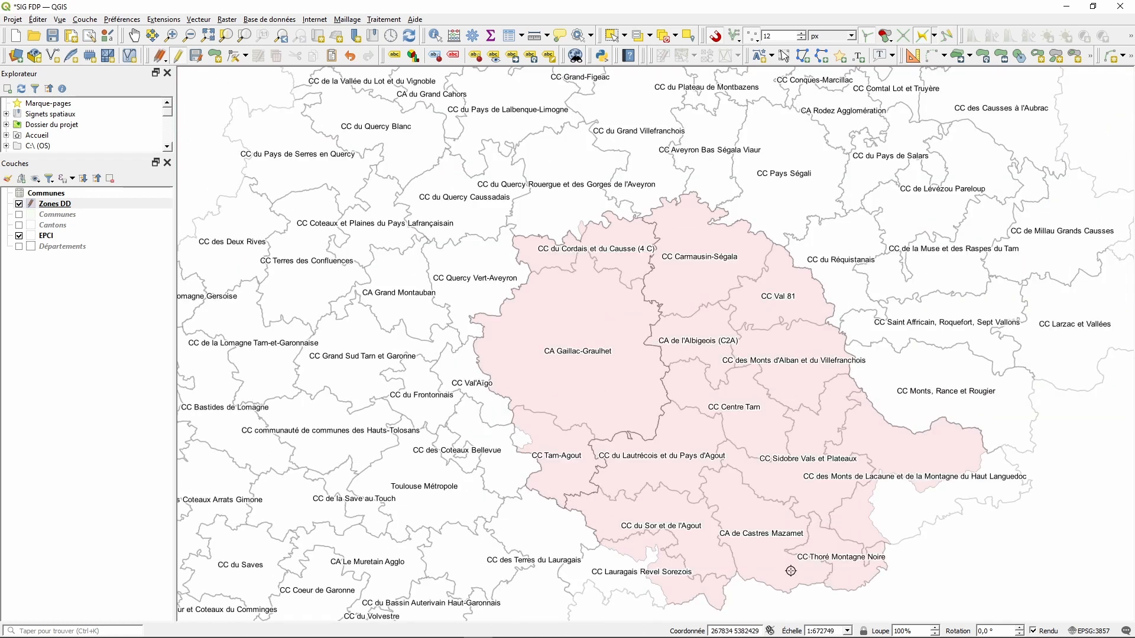
{"action": "left_click", "coordinate": [614, 36]}
{"action": "left_click", "coordinate": [588, 374]}
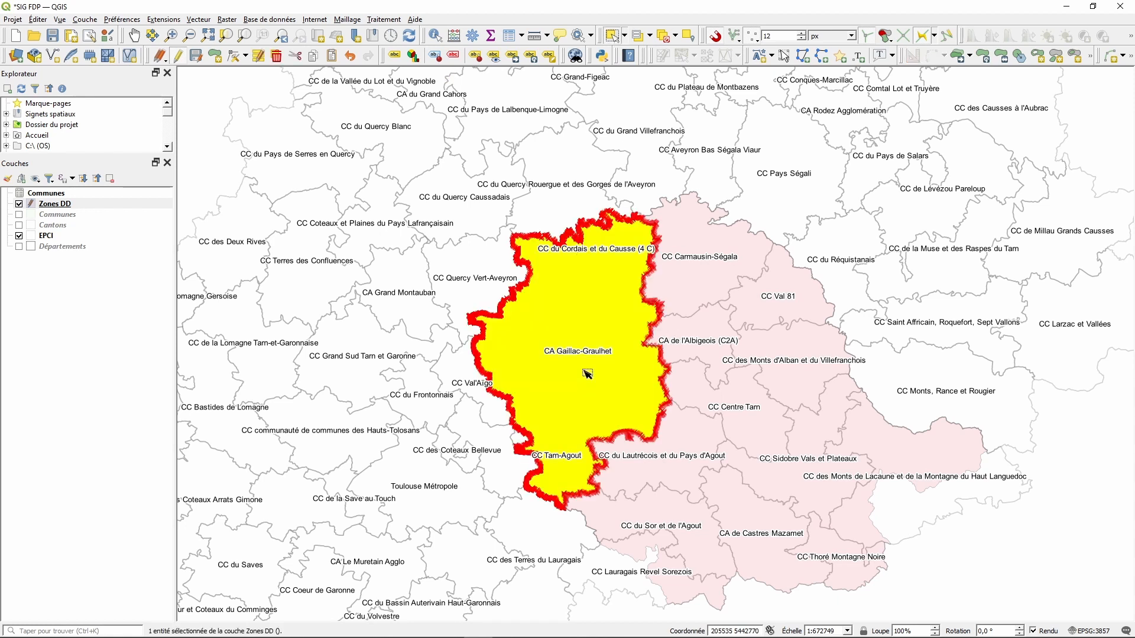
{"action": "left_click", "coordinate": [746, 371]}
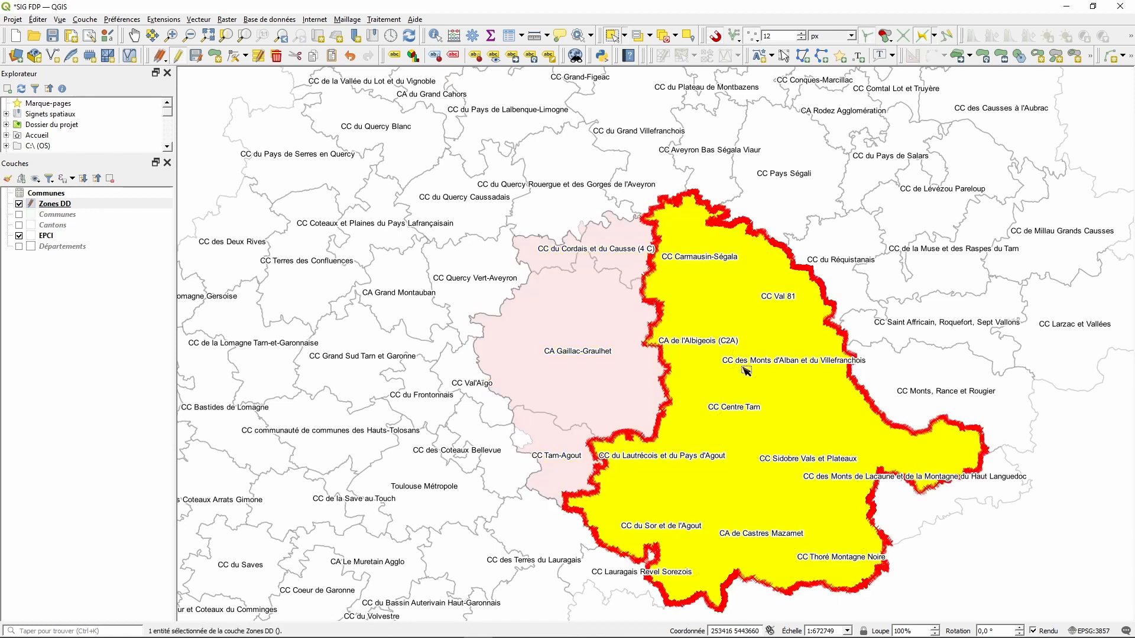
{"action": "left_click", "coordinate": [1031, 567]}
{"action": "scroll", "coordinate": [889, 369], "scroll_direction": "up", "scroll_amount": 1}
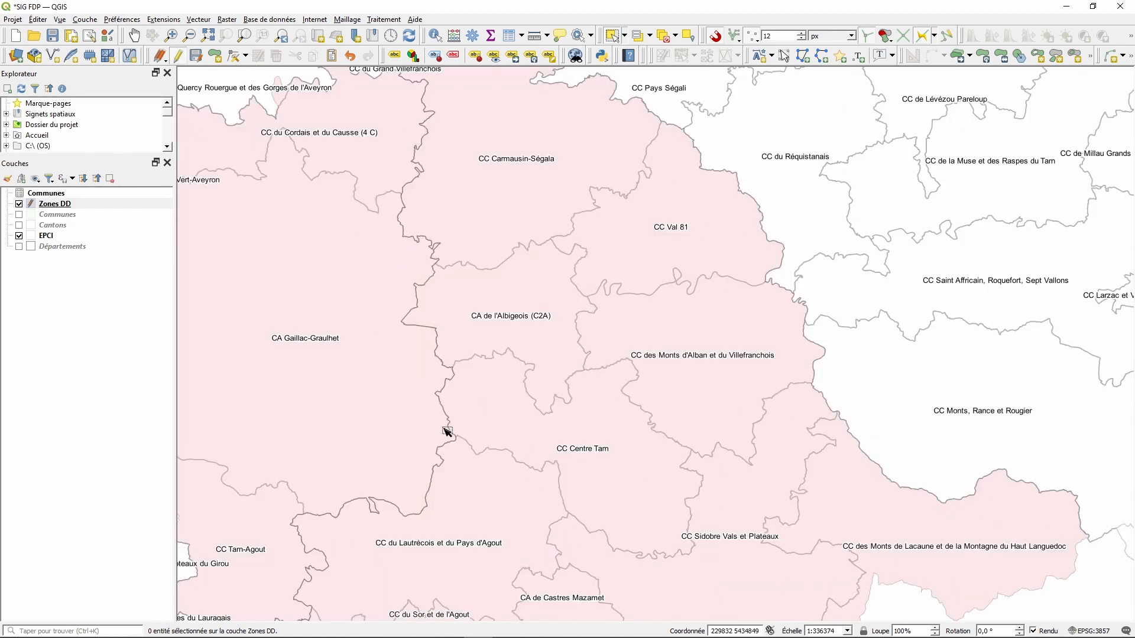
{"action": "scroll", "coordinate": [561, 432], "scroll_direction": "up", "scroll_amount": 1}
- Activate Séparer les entités again and start a split line on the eastern zone's boundary
{"action": "left_click", "coordinate": [38, 19]}
{"action": "mouse_move", "coordinate": [112, 231]}
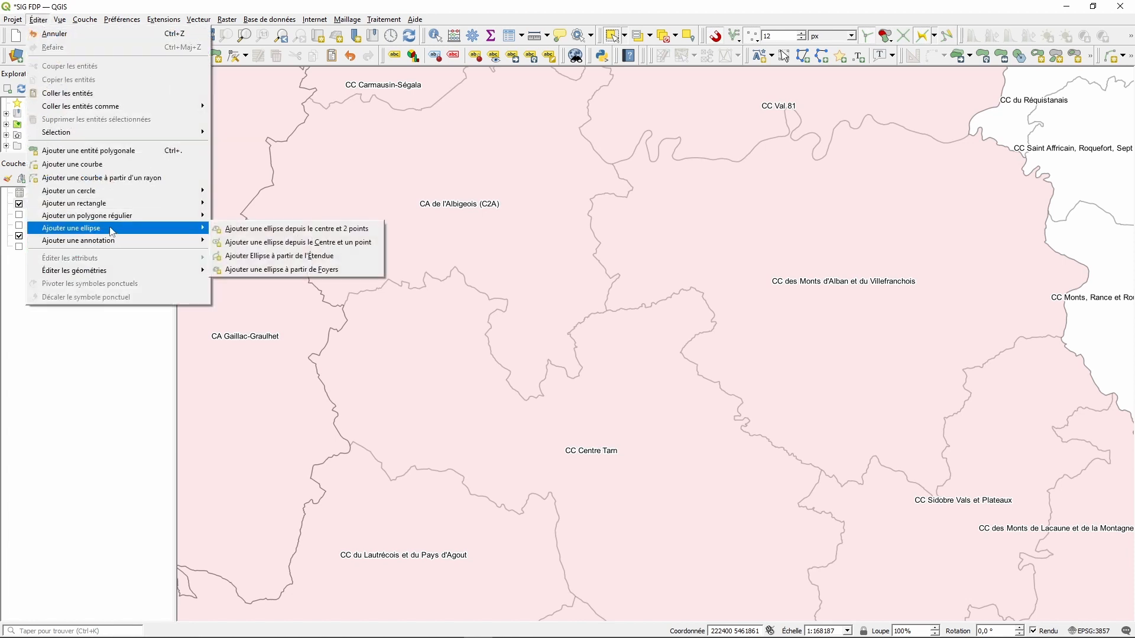
{"action": "mouse_move", "coordinate": [120, 273]}
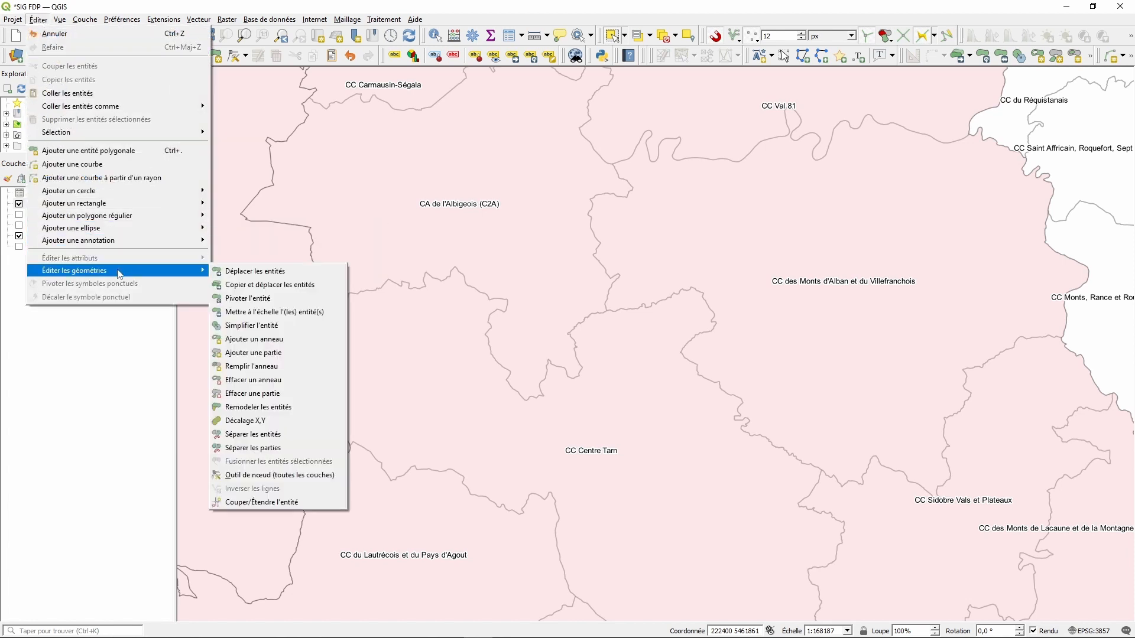
{"action": "left_click", "coordinate": [288, 437]}
{"action": "scroll", "coordinate": [501, 367], "scroll_direction": "down", "scroll_amount": 1}
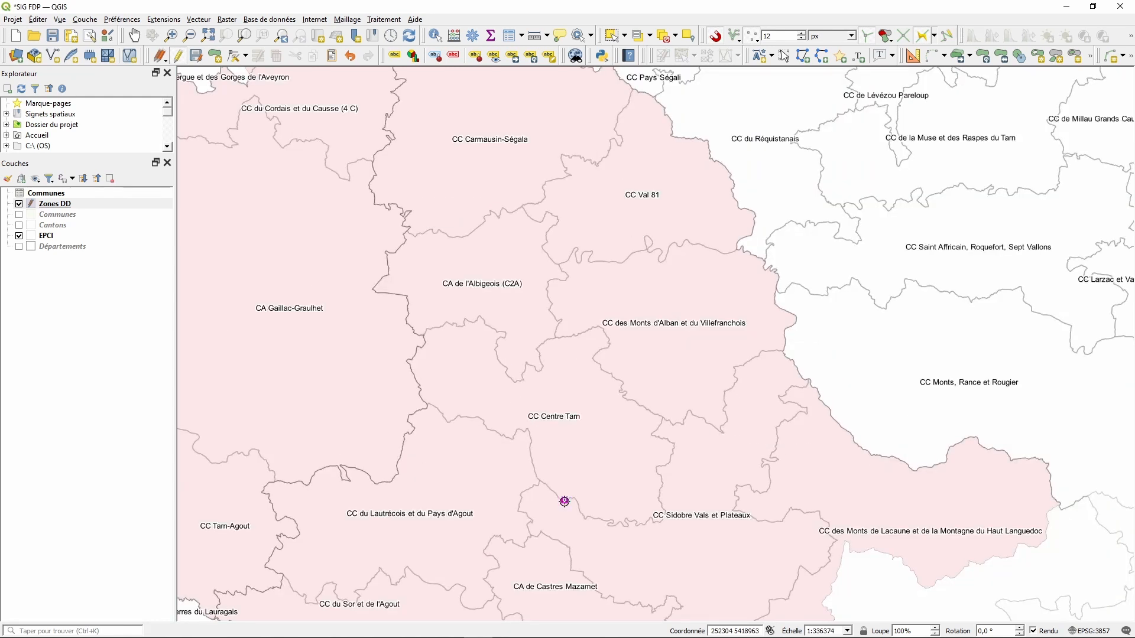
{"action": "scroll", "coordinate": [464, 393], "scroll_direction": "up", "scroll_amount": 1}
{"action": "scroll", "coordinate": [480, 318], "scroll_direction": "up", "scroll_amount": 3}
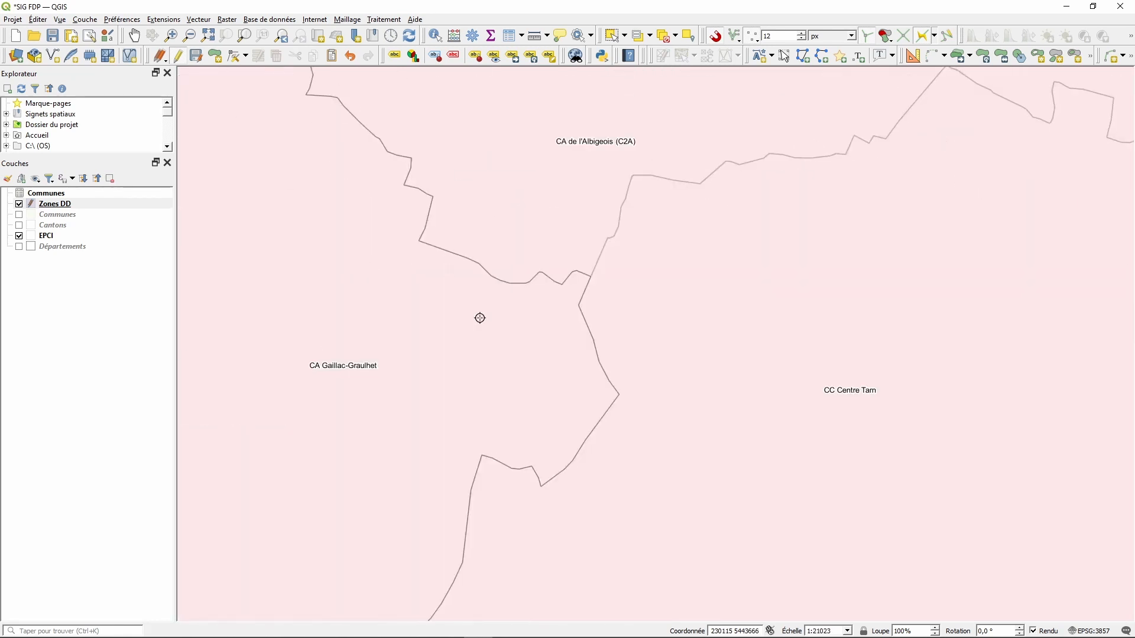
{"action": "left_click", "coordinate": [537, 323]}
{"action": "scroll", "coordinate": [664, 230], "scroll_direction": "down", "scroll_amount": 3}
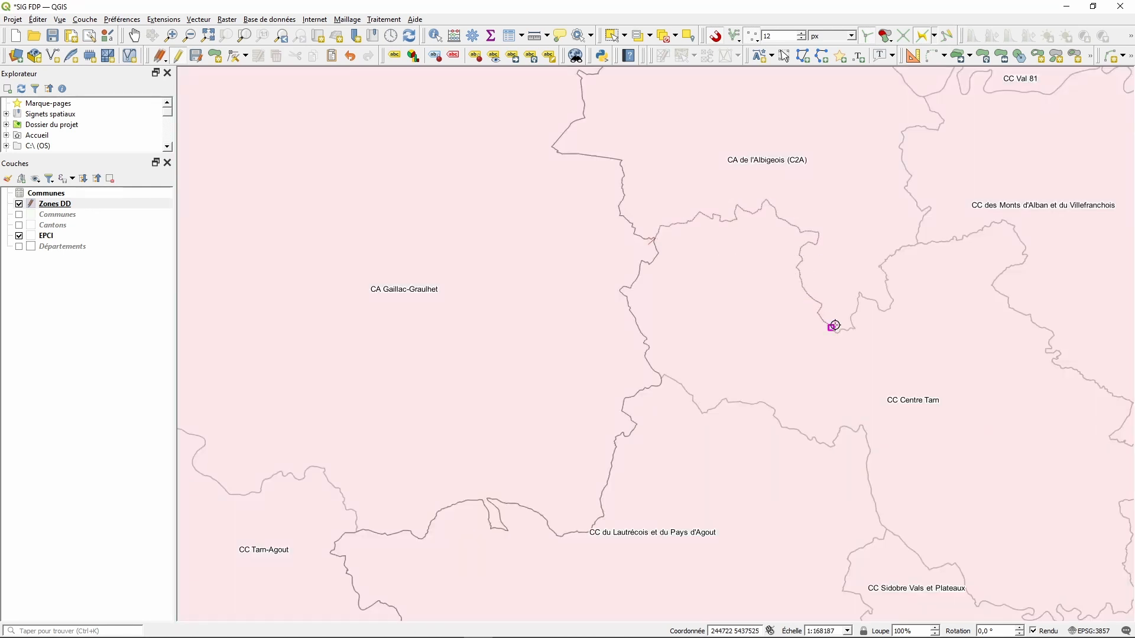
{"action": "scroll", "coordinate": [789, 316], "scroll_direction": "down", "scroll_amount": 1}
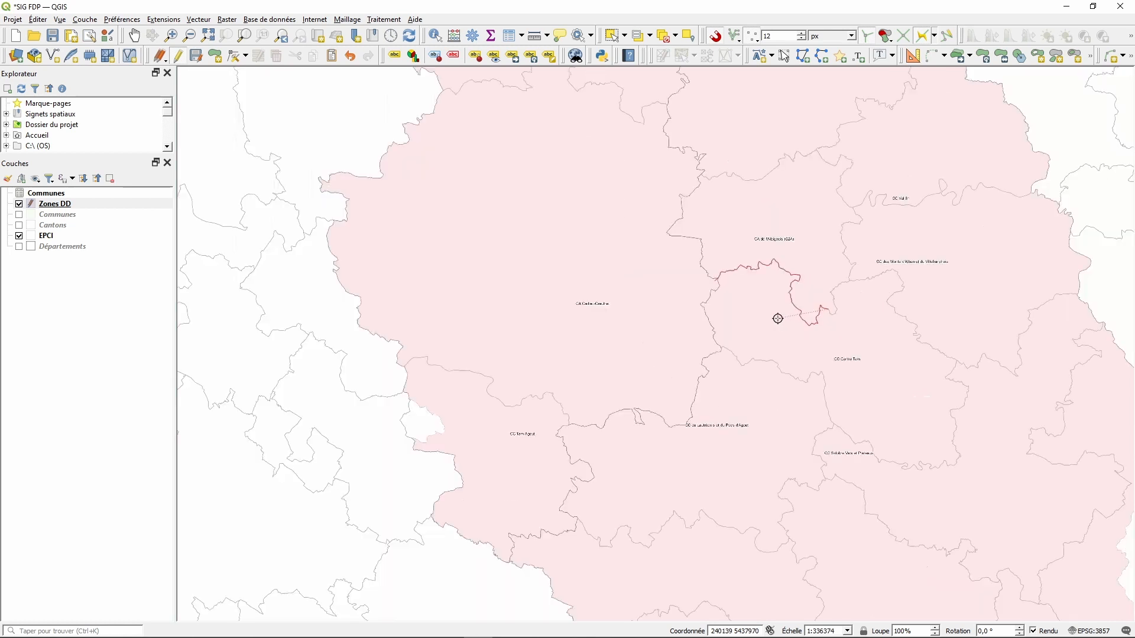
{"action": "scroll", "coordinate": [1022, 338], "scroll_direction": "up", "scroll_amount": 1}
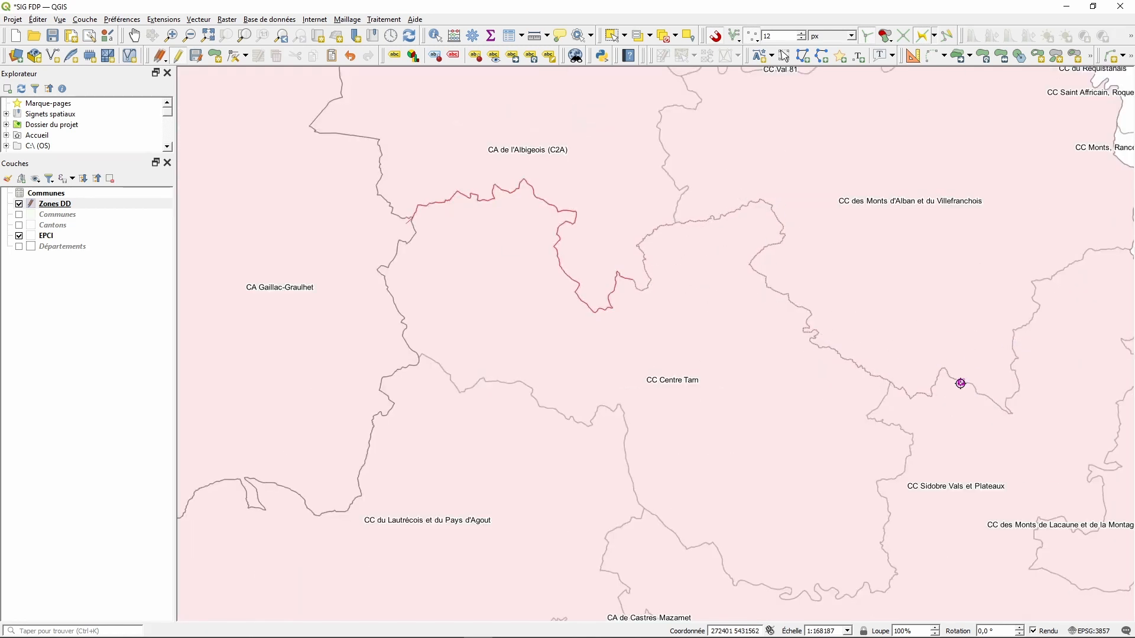
- Trace the split line along the CC Centre Tarn boundary and end it outside the zone
{"action": "left_click", "coordinate": [961, 383]}
{"action": "scroll", "coordinate": [605, 357], "scroll_direction": "down", "scroll_amount": 1}
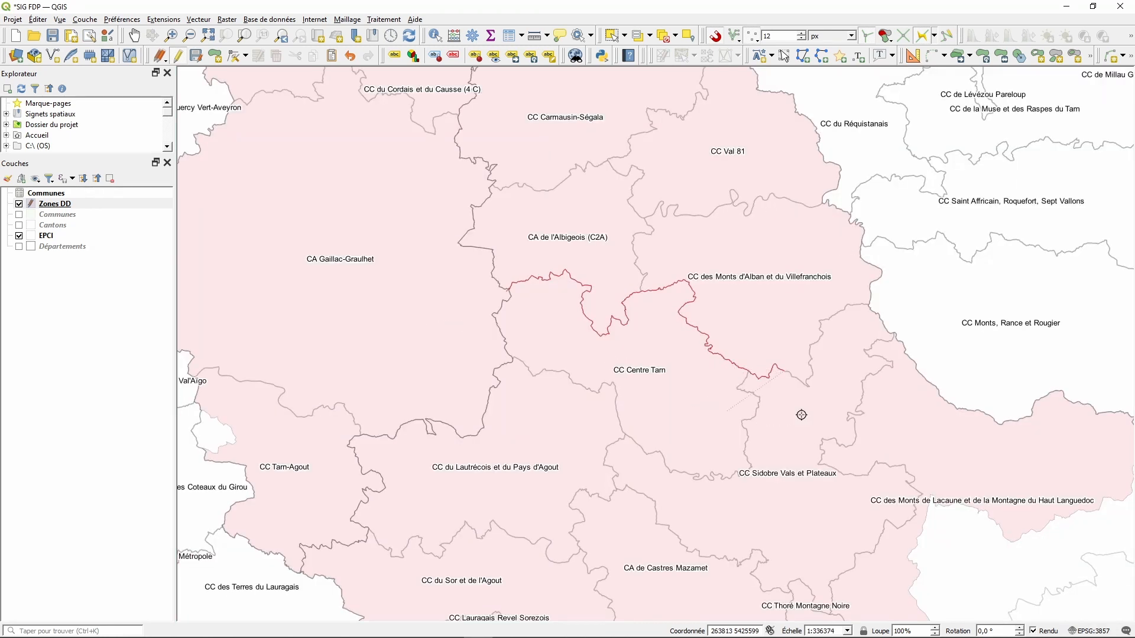
{"action": "scroll", "coordinate": [954, 356], "scroll_direction": "up", "scroll_amount": 1}
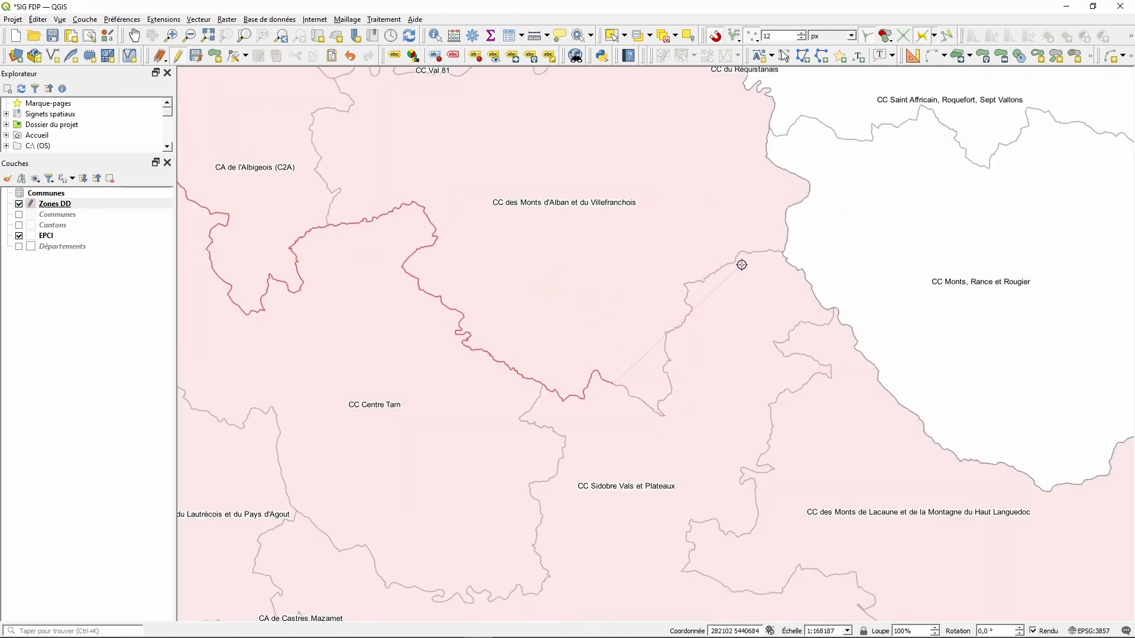
{"action": "left_click", "coordinate": [756, 253]}
{"action": "scroll", "coordinate": [810, 246], "scroll_direction": "up", "scroll_amount": 4}
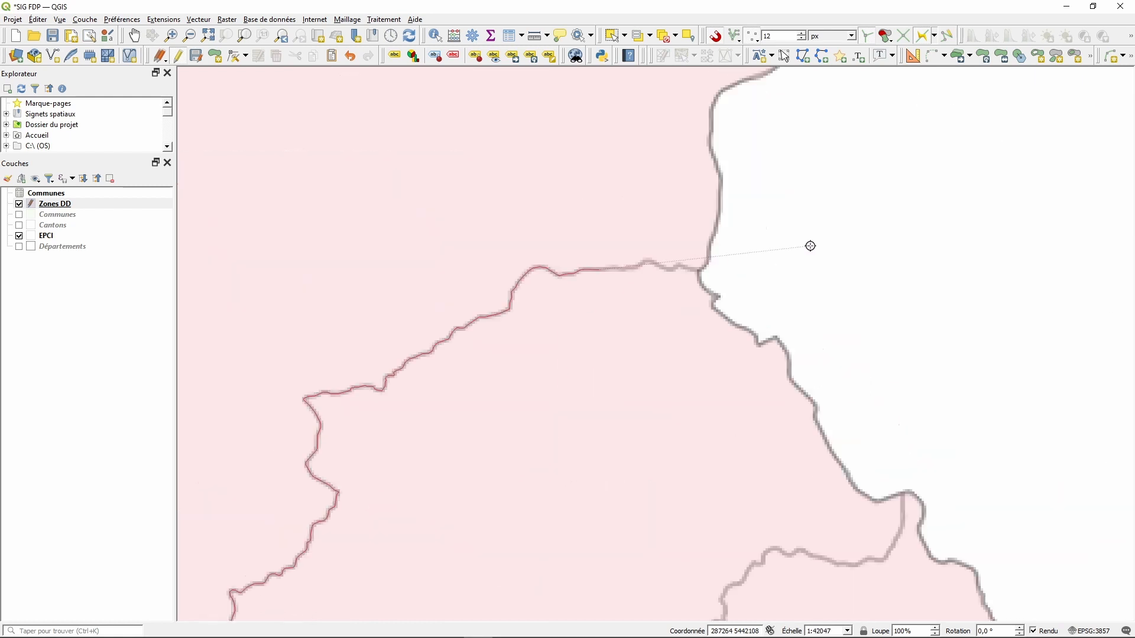
{"action": "scroll", "coordinate": [733, 255], "scroll_direction": "up", "scroll_amount": 2}
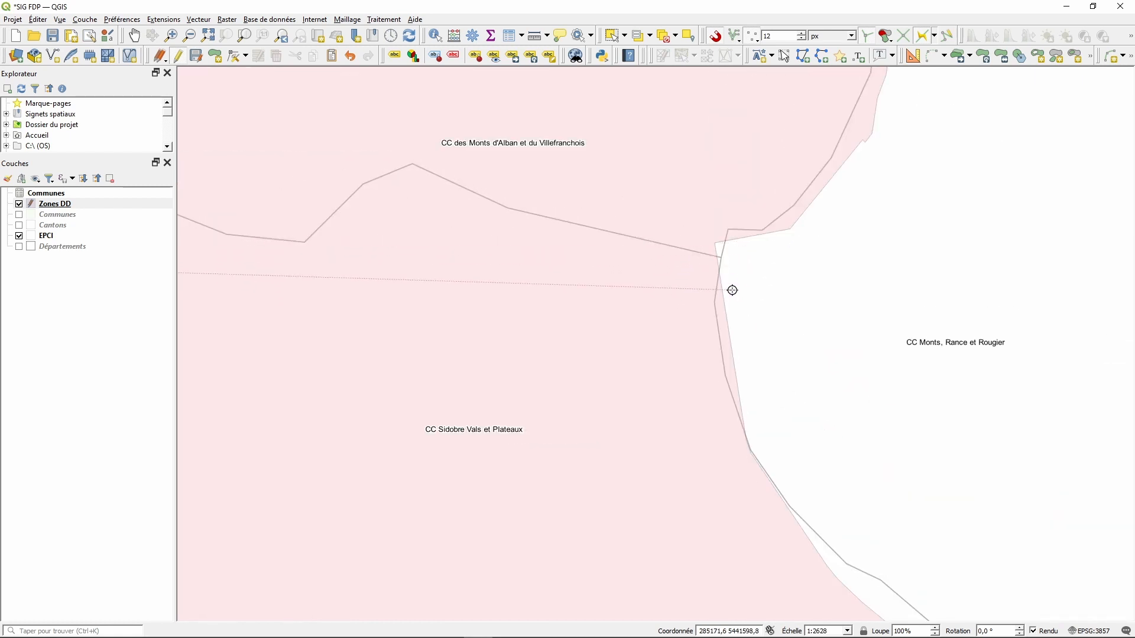
{"action": "left_click", "coordinate": [722, 259]}
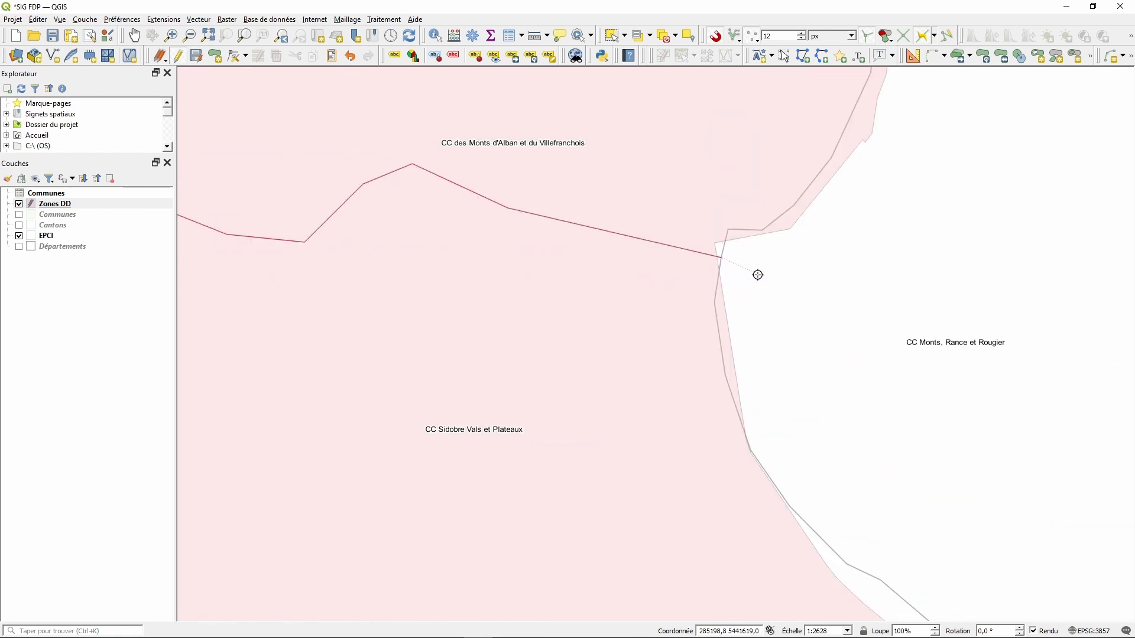
{"action": "scroll", "coordinate": [768, 281], "scroll_direction": "down", "scroll_amount": 3}
{"action": "left_click", "coordinate": [887, 255]}
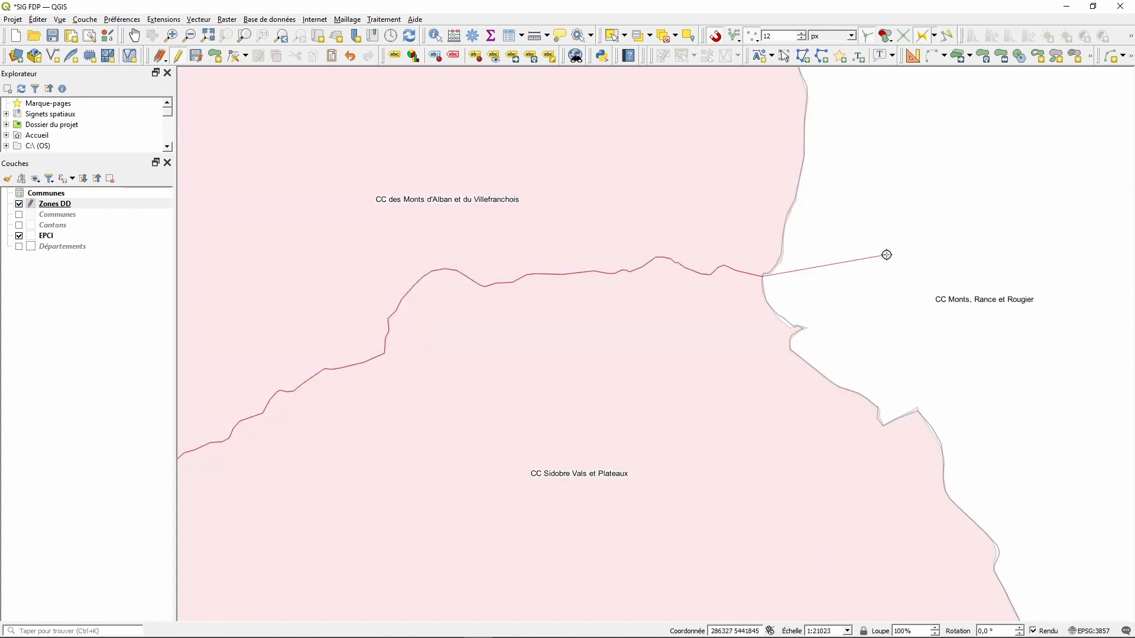
{"action": "scroll", "coordinate": [887, 255], "scroll_direction": "down", "scroll_amount": 5}
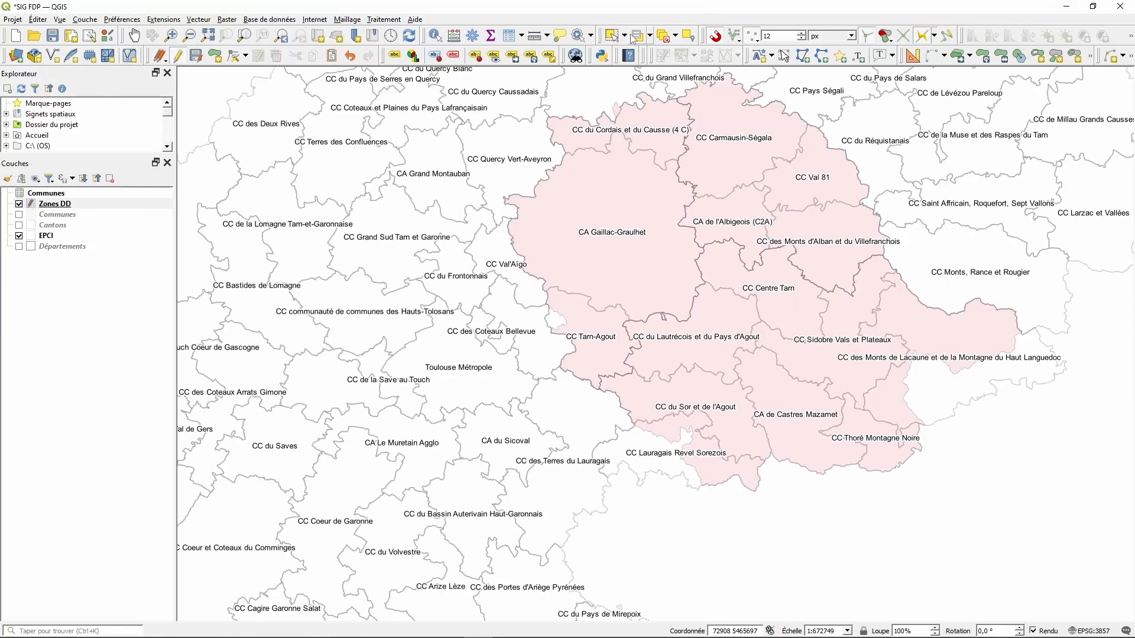
- Check each of the three zones by selecting it, clear the selection, then save and stop editing
{"action": "left_click", "coordinate": [613, 36]}
{"action": "left_click", "coordinate": [630, 281]}
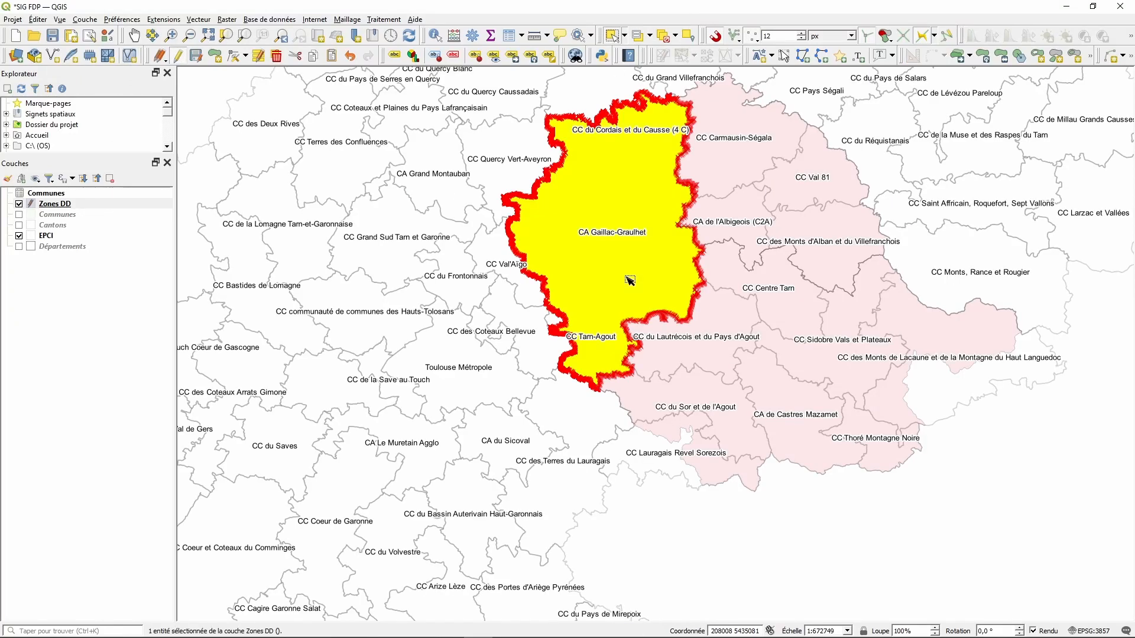
{"action": "left_click", "coordinate": [763, 203]}
{"action": "left_click", "coordinate": [768, 360]}
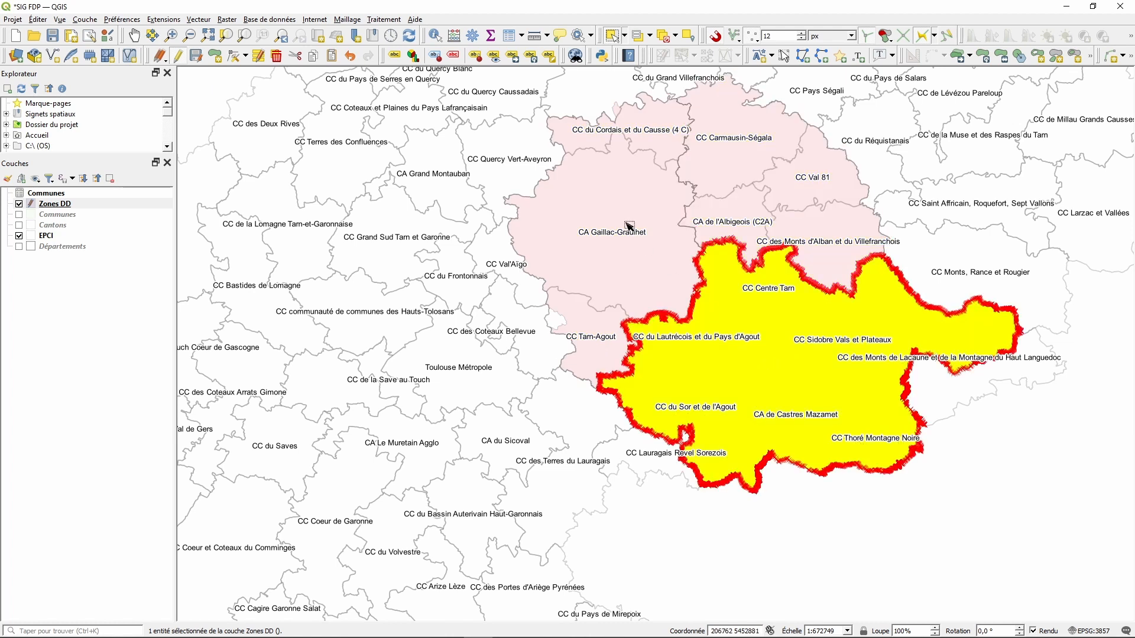
{"action": "left_click", "coordinate": [613, 198]}
{"action": "left_click", "coordinate": [1040, 532]}
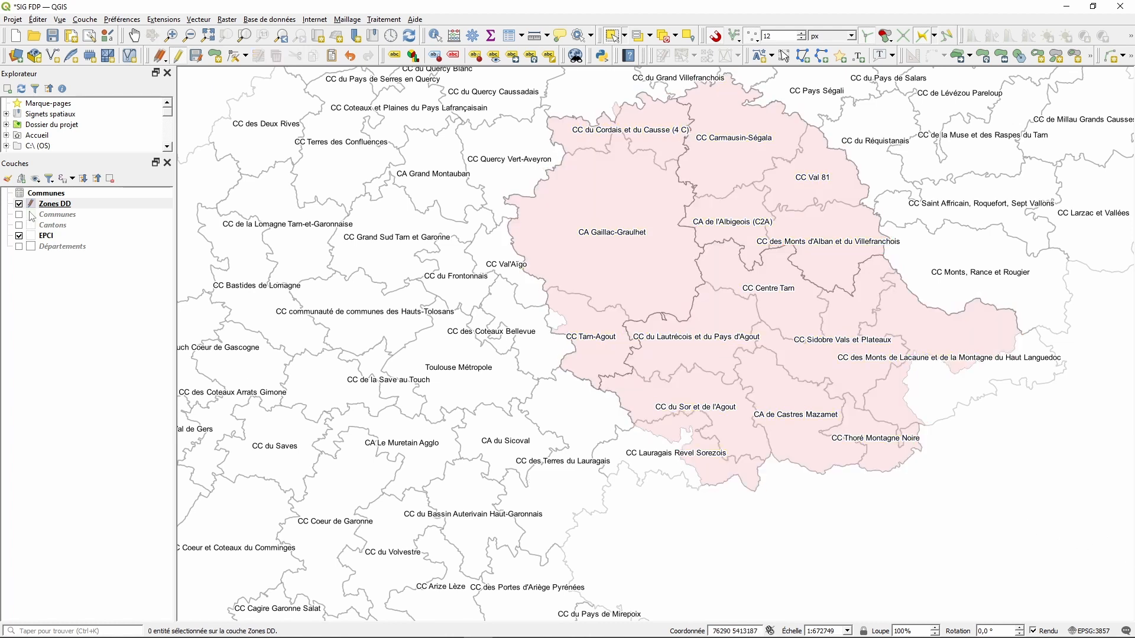
{"action": "left_click", "coordinate": [197, 56]}
{"action": "left_click", "coordinate": [178, 57]}
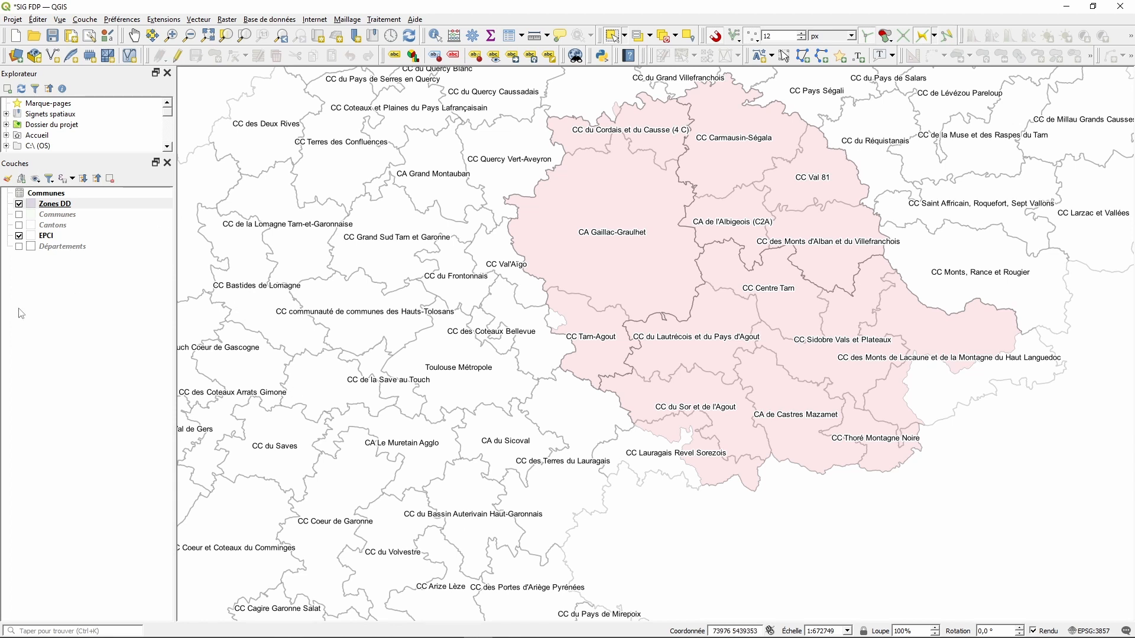
- Open the Zones DD attribute table with editing turned on
{"action": "right_click", "coordinate": [66, 211]}
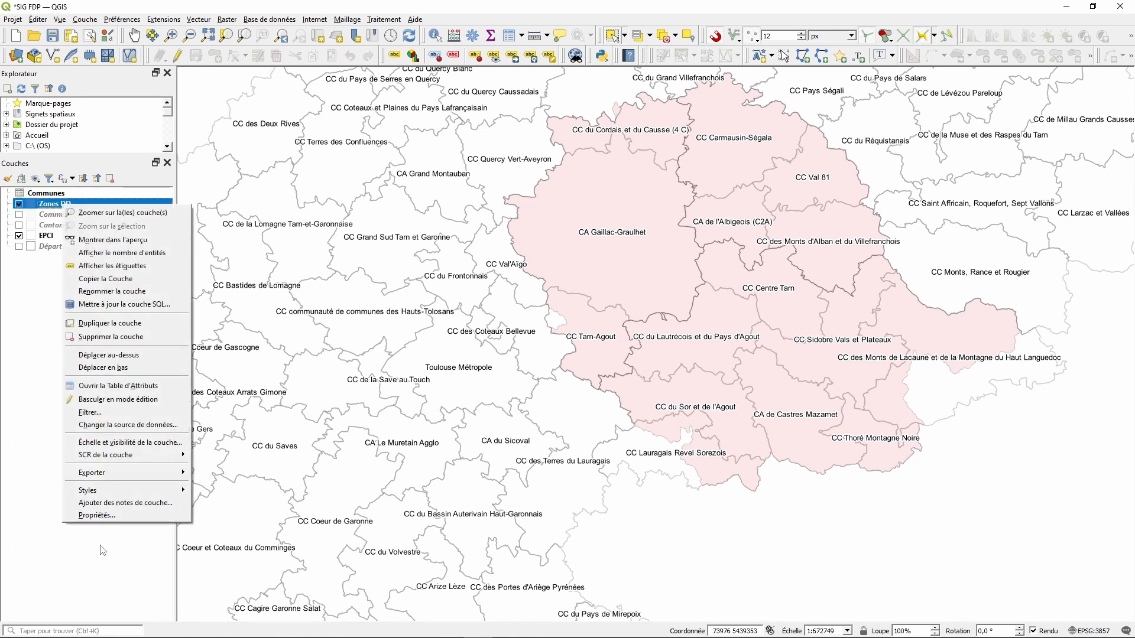
{"action": "left_click", "coordinate": [104, 387]}
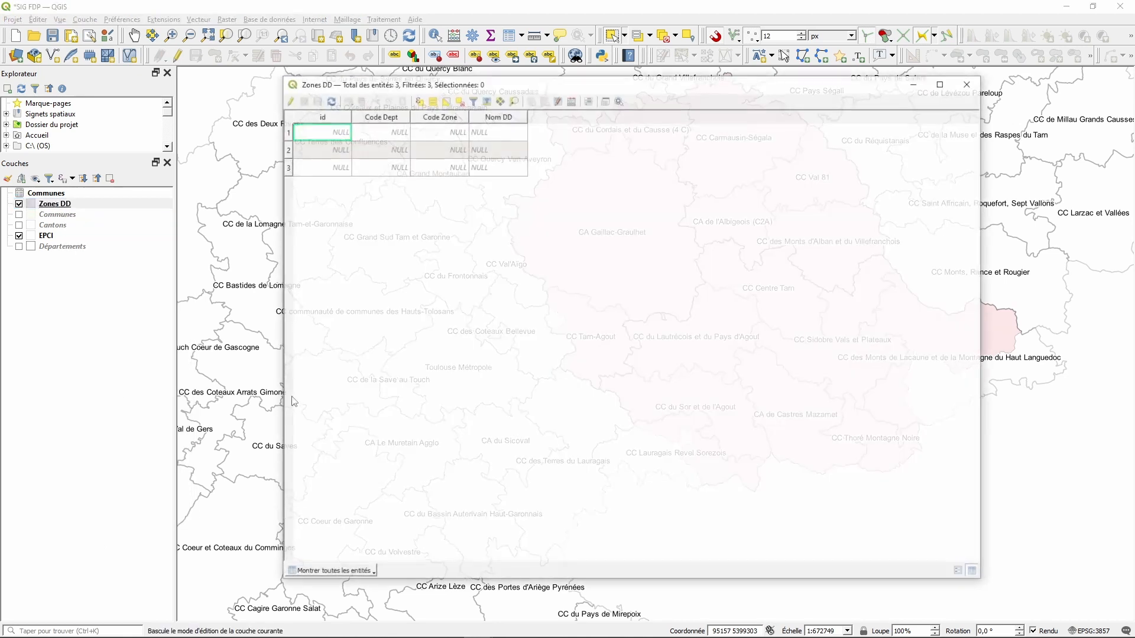
{"action": "left_click", "coordinate": [287, 102]}
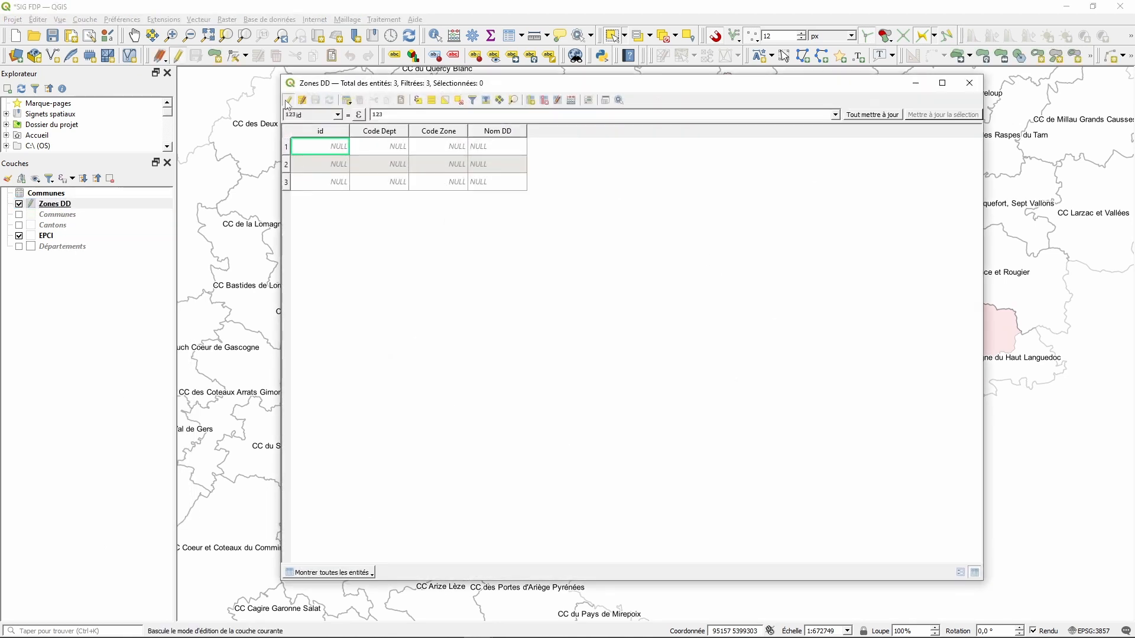
- Fill the first zone with id 1, Code Dept 81, Code Zone 1 and the delegate's name
{"action": "double_click", "coordinate": [328, 152]}
{"action": "type", "text": "1"}
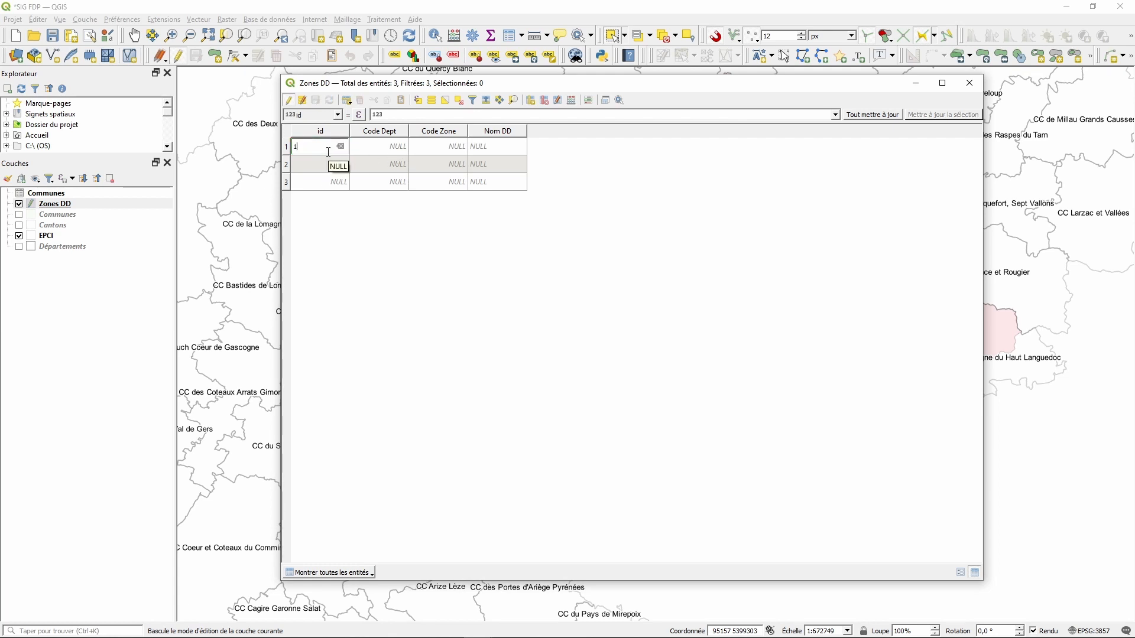
{"action": "key", "text": "Tab"}
{"action": "type", "text": "81"}
{"action": "key", "text": "Tab"}
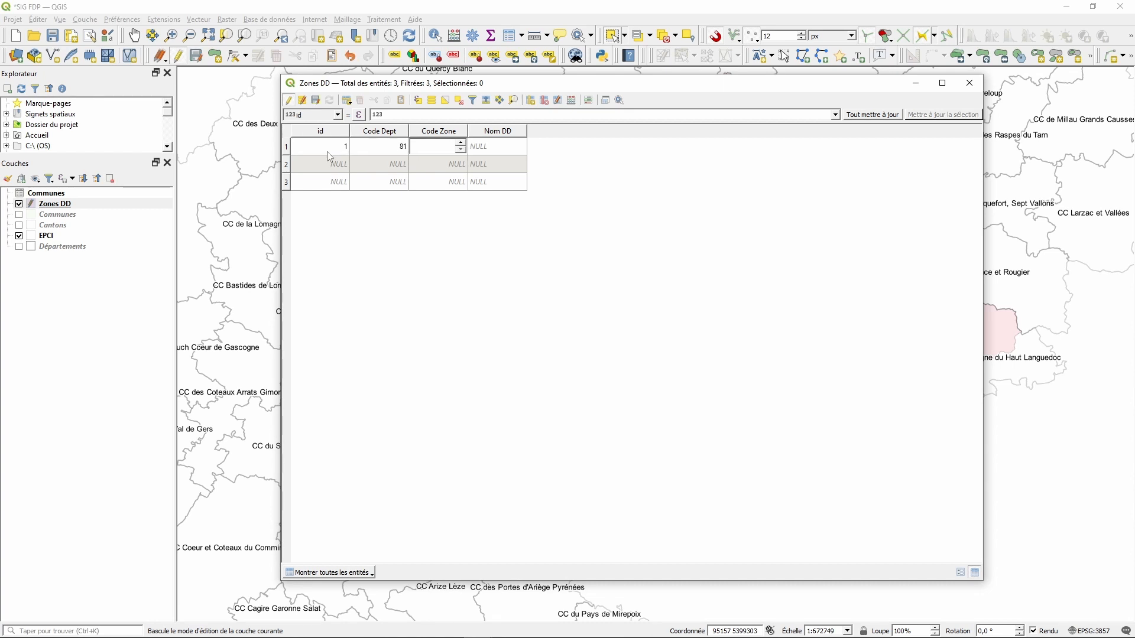
{"action": "type", "text": "1"}
{"action": "key", "text": "Tab"}
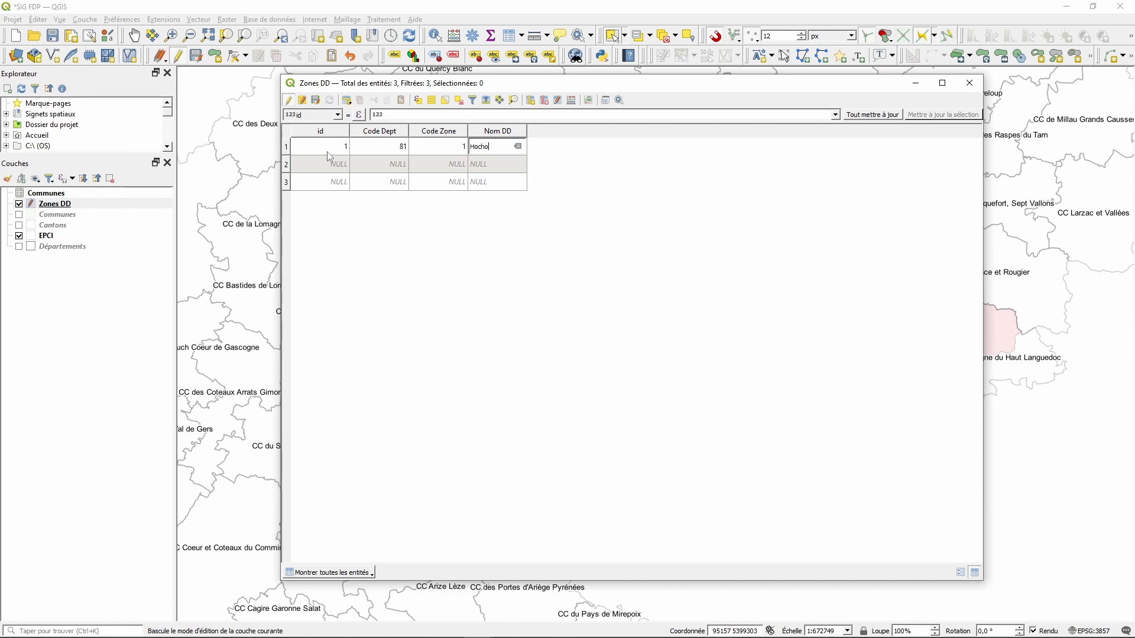
{"action": "key", "text": "Return"}
- Fill the second zone with id 2, Code Dept 81, Code Zone 2 and a delegate's name
{"action": "double_click", "coordinate": [336, 164]}
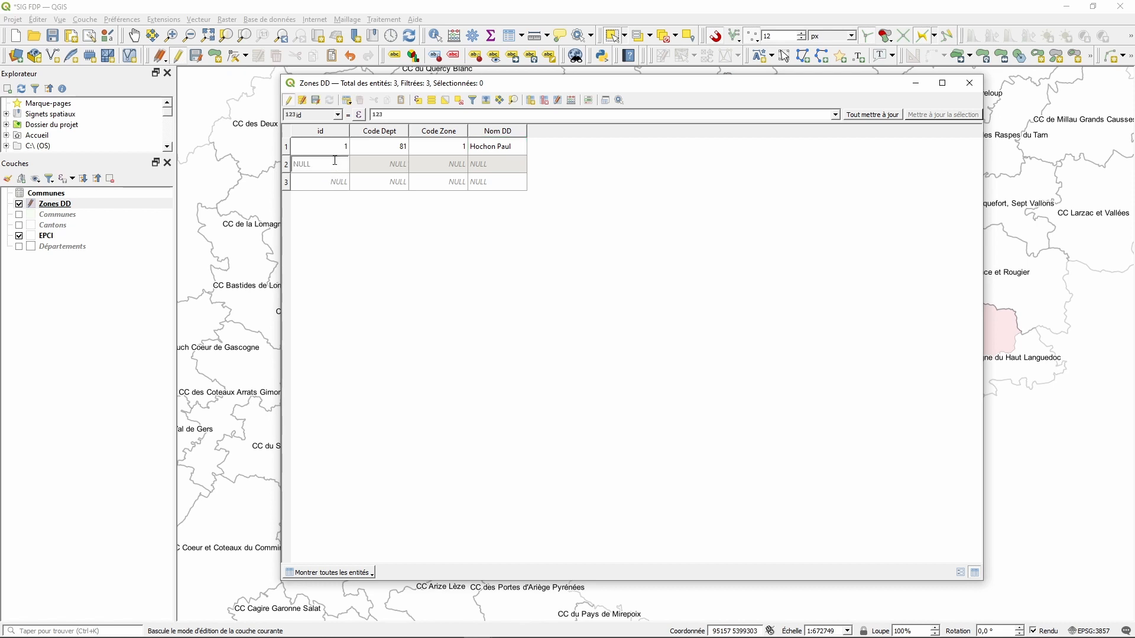
{"action": "type", "text": "2"}
{"action": "key", "text": "Tab"}
{"action": "type", "text": "81"}
{"action": "key", "text": "Tab"}
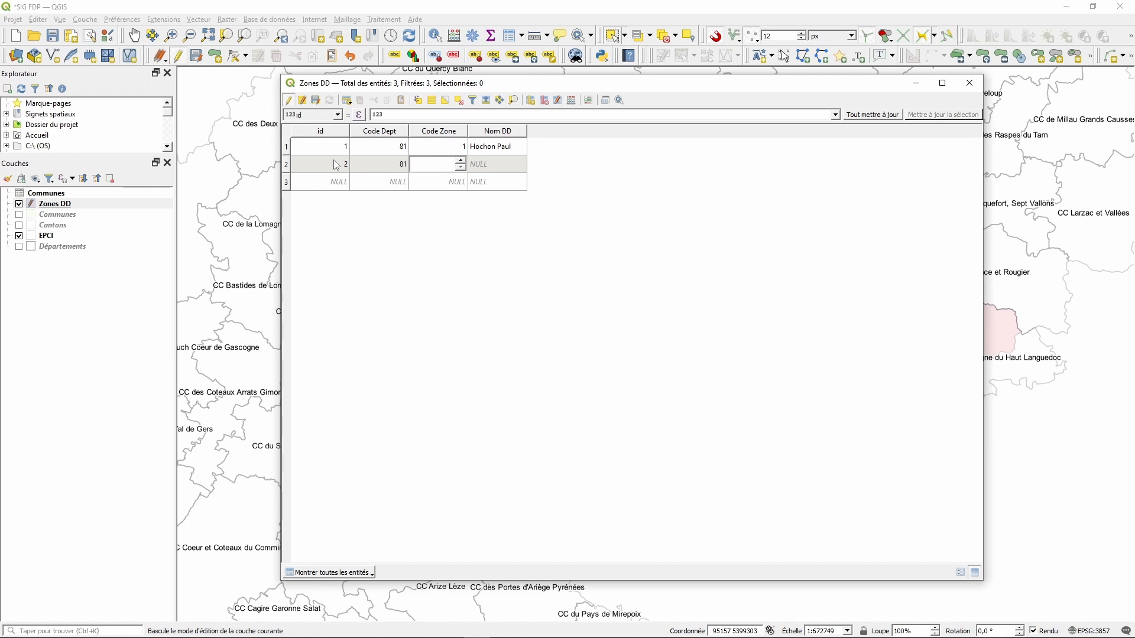
{"action": "key", "text": "Tab"}
{"action": "type", "text": "T"}
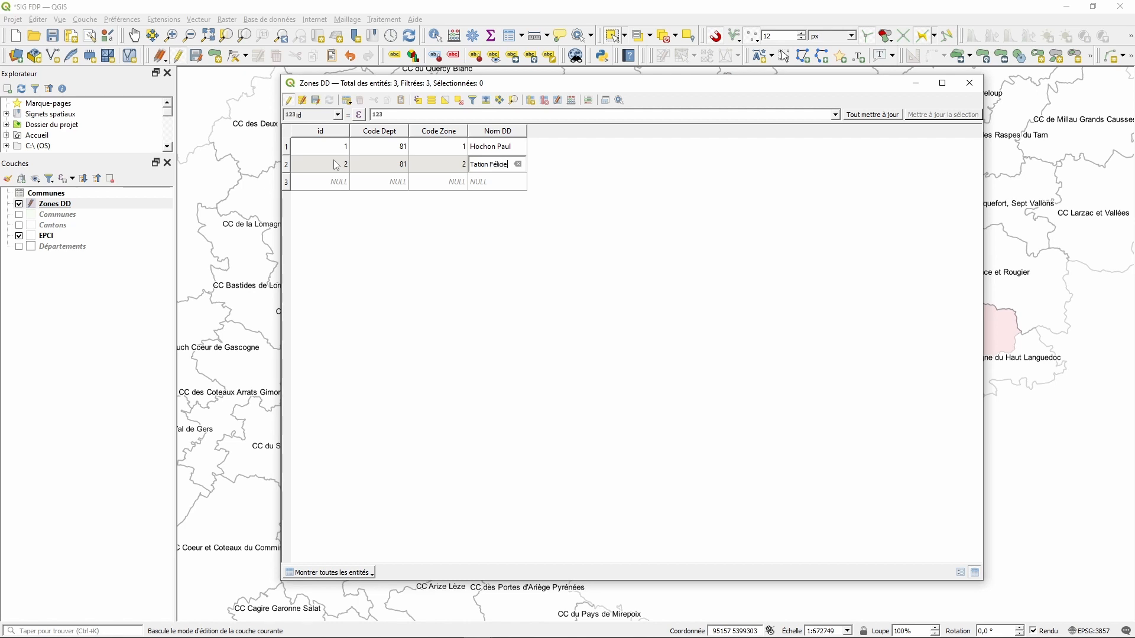
{"action": "key", "text": "Tab"}
- Give the third zone id 3, Code Dept 81, Code Zone 3 and a name, then save and close
{"action": "type", "text": "3"}
{"action": "key", "text": "Tab"}
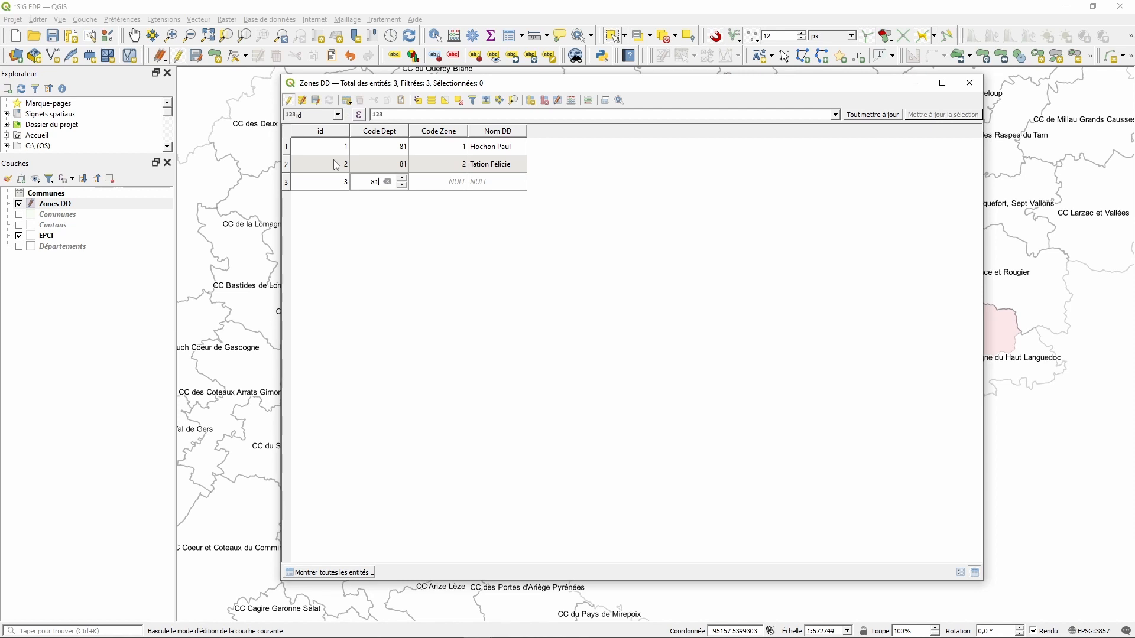
{"action": "key", "text": "Tab"}
{"action": "type", "text": "3"}
{"action": "key", "text": "Tab"}
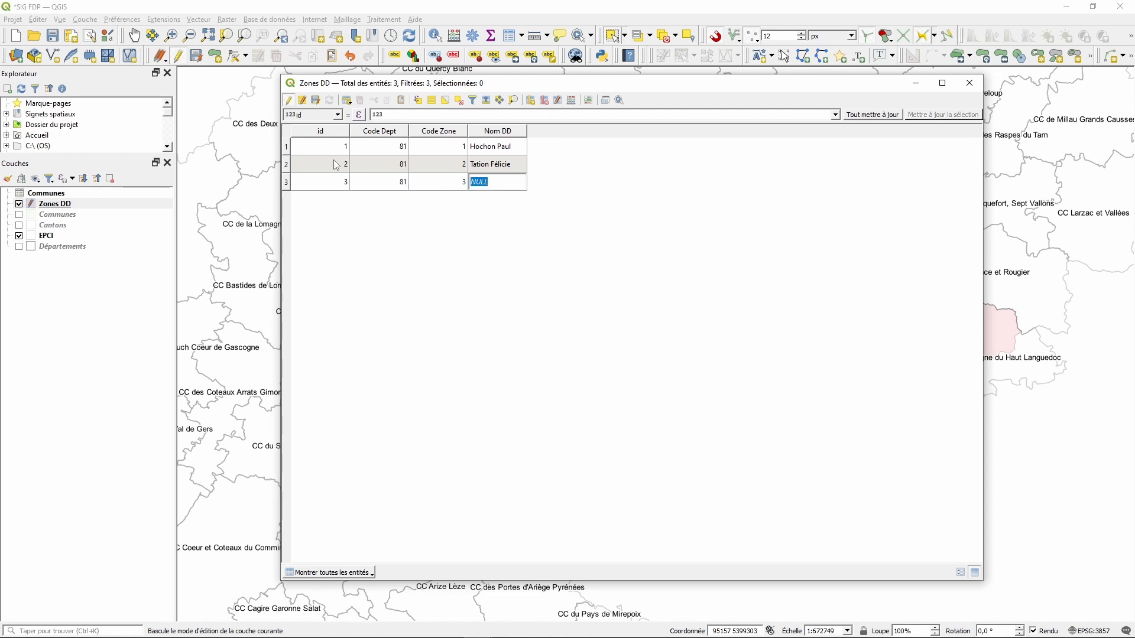
{"action": "left_click", "coordinate": [317, 99]}
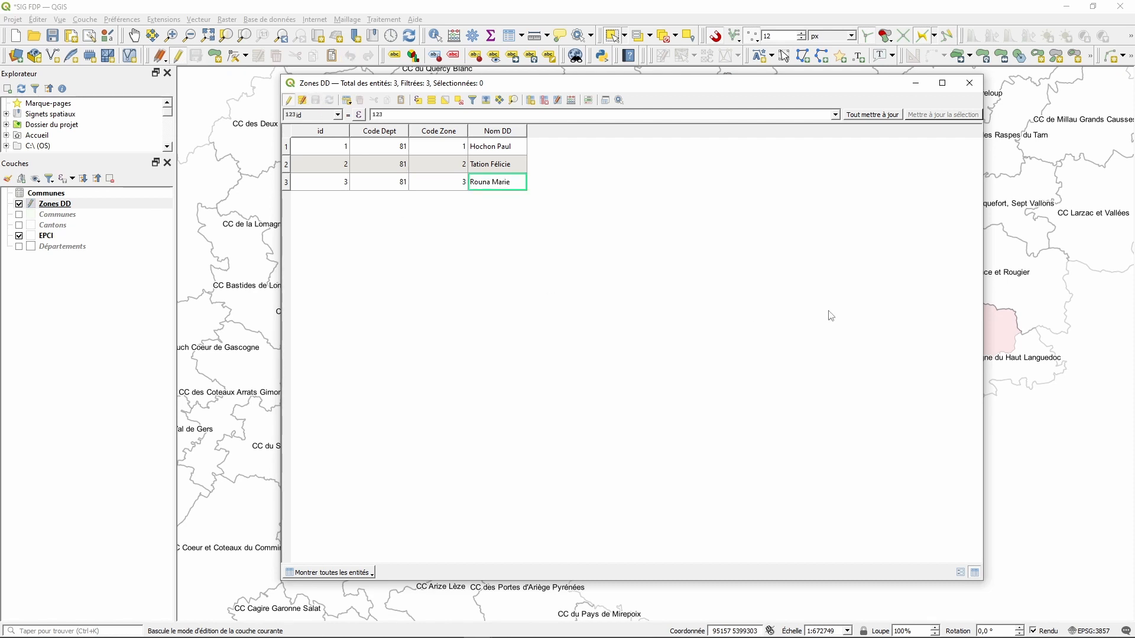
{"action": "left_click", "coordinate": [969, 82]}
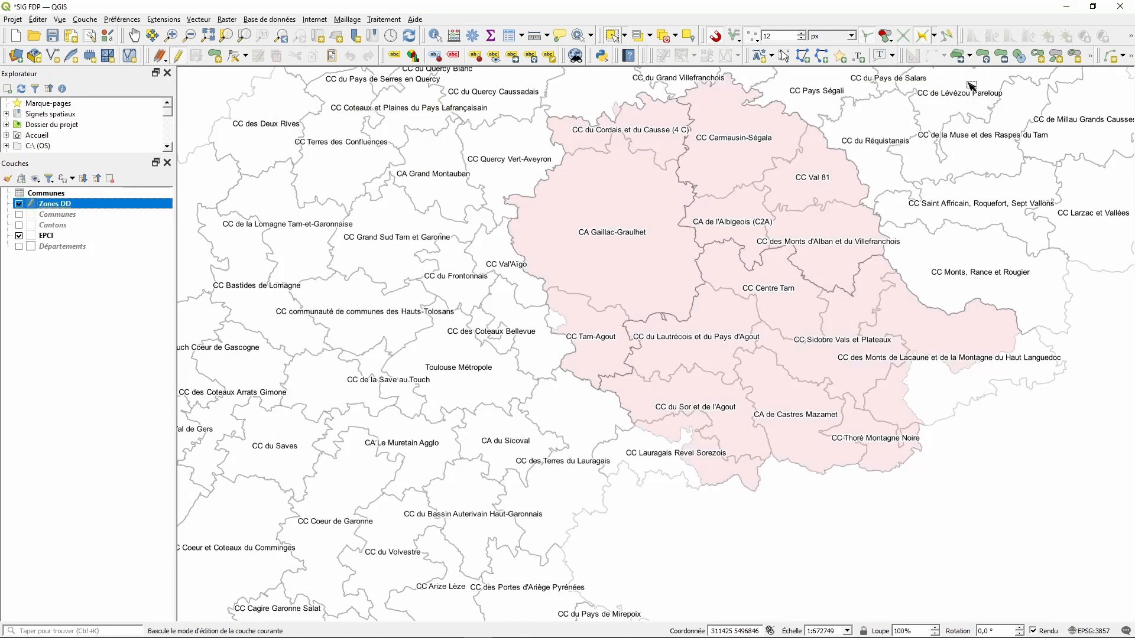
- Hide the EPCI layer, stop editing Zones DD, and open its simple fill symbology
{"action": "left_click", "coordinate": [18, 236]}
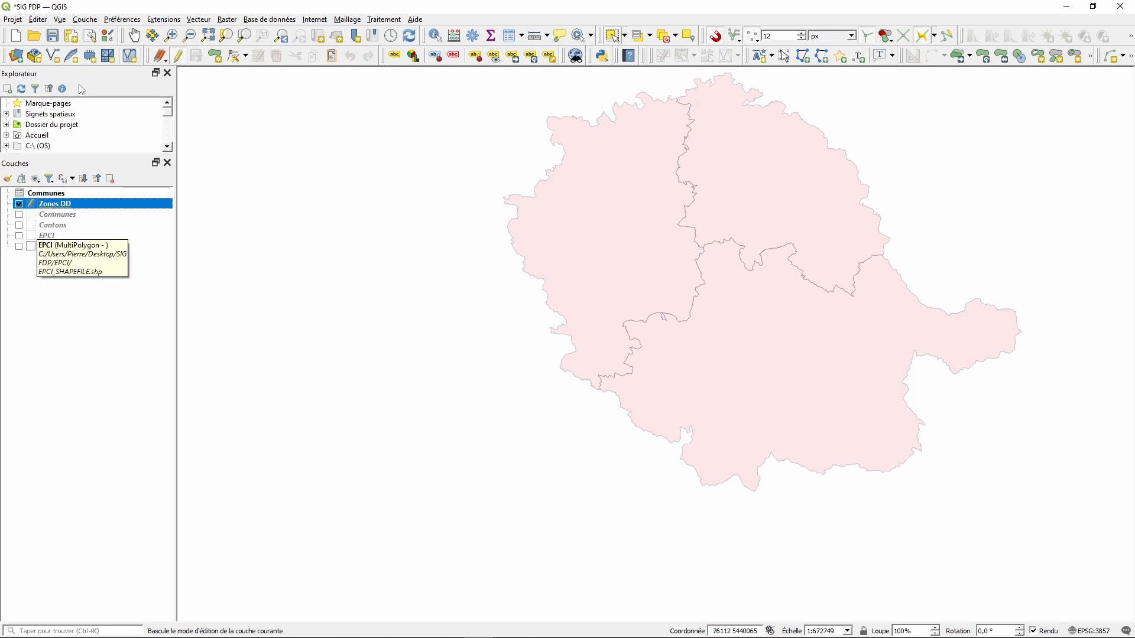
{"action": "left_click", "coordinate": [178, 55]}
{"action": "right_click", "coordinate": [65, 208]}
{"action": "left_click", "coordinate": [98, 519]}
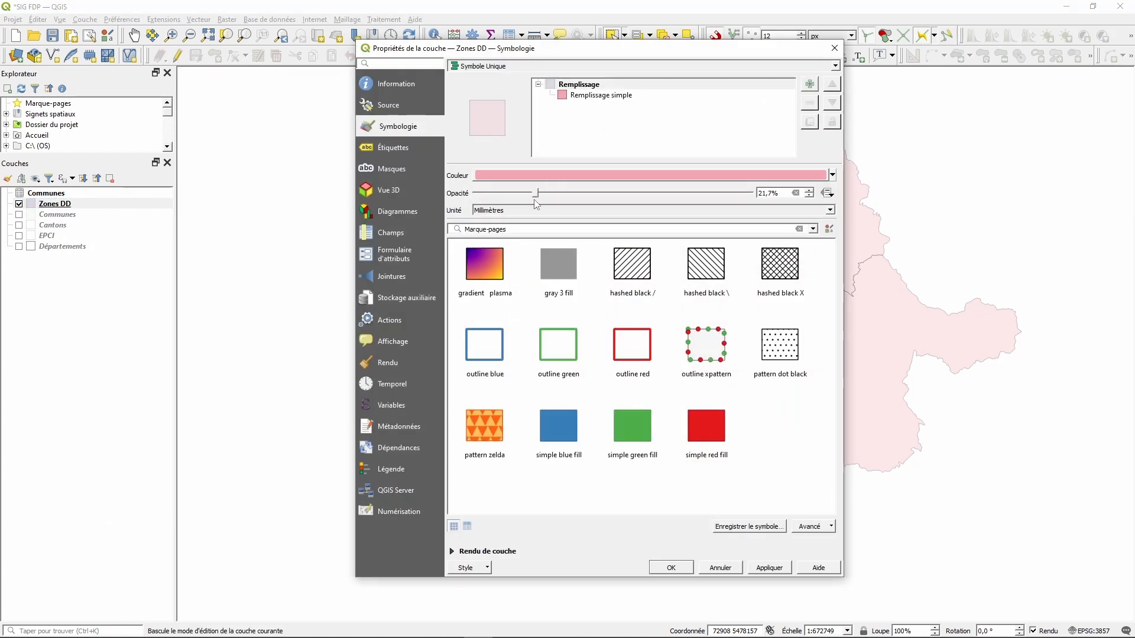
{"action": "left_click", "coordinate": [610, 96]}
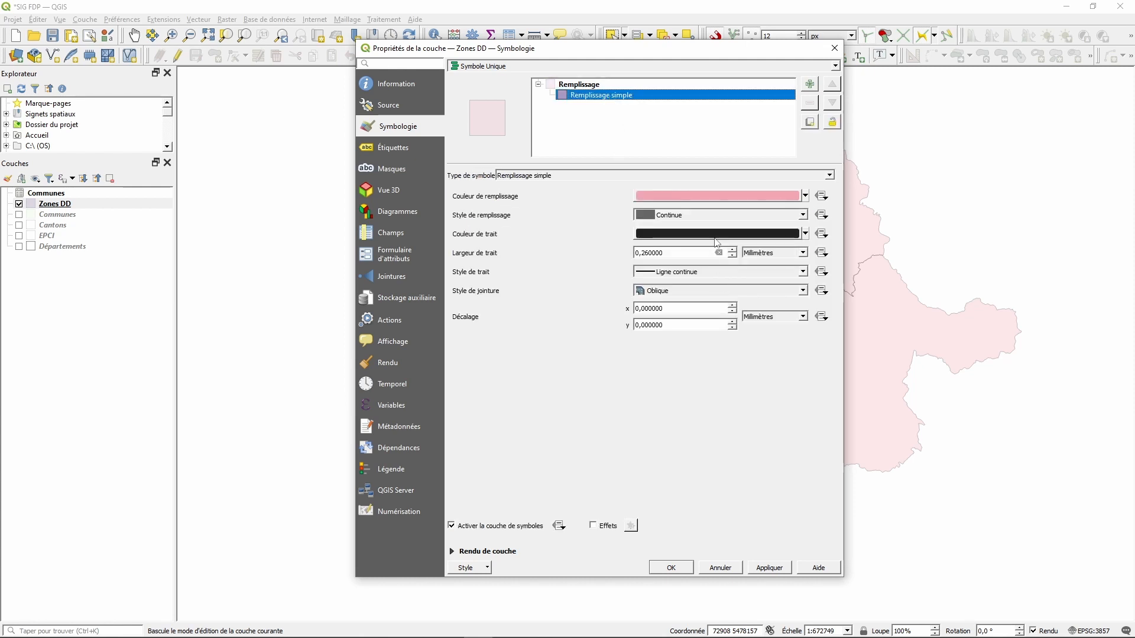
- Set the Zones DD fill colour to light blue RGB 166/206/227 (#a6cee3)
{"action": "left_click", "coordinate": [709, 198]}
{"action": "type", "text": "1"}
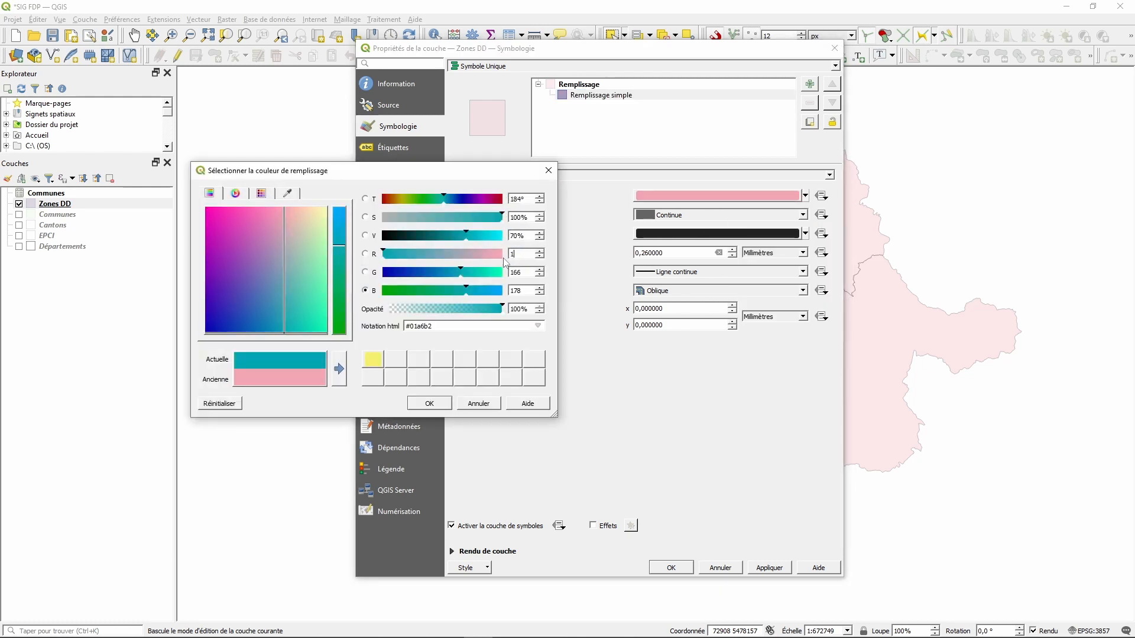
{"action": "type", "text": "66"}
{"action": "key", "text": "Tab"}
{"action": "key", "text": "Tab"}
{"action": "type", "text": "206"}
{"action": "key", "text": "Tab"}
{"action": "key", "text": "Tab"}
{"action": "type", "text": "227"}
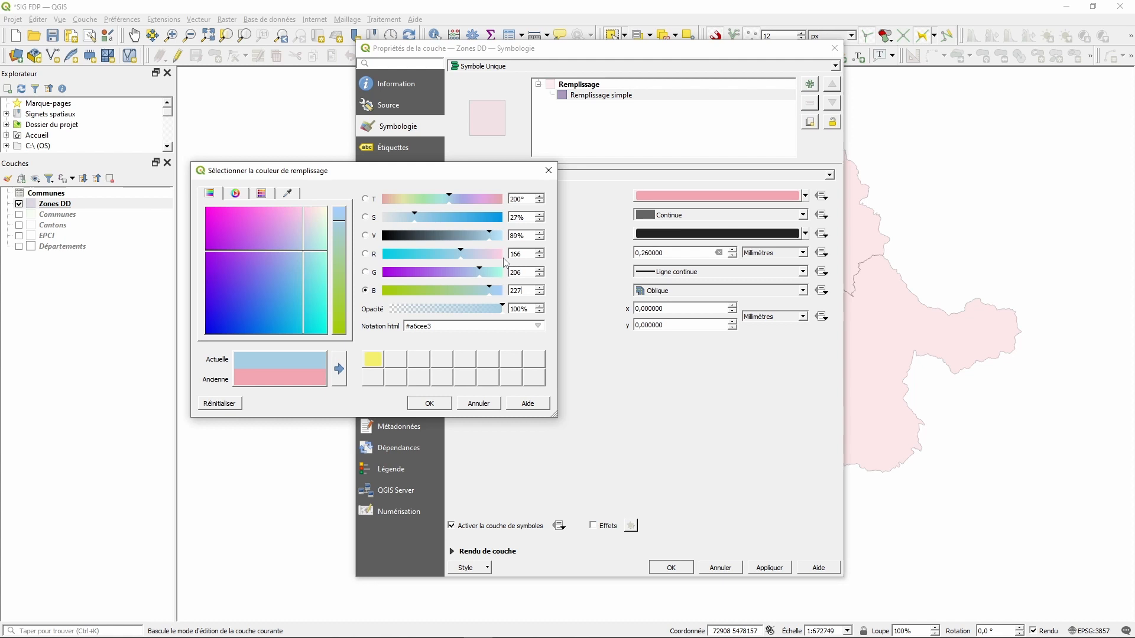
{"action": "key", "text": "Tab"}
{"action": "left_click", "coordinate": [429, 404]}
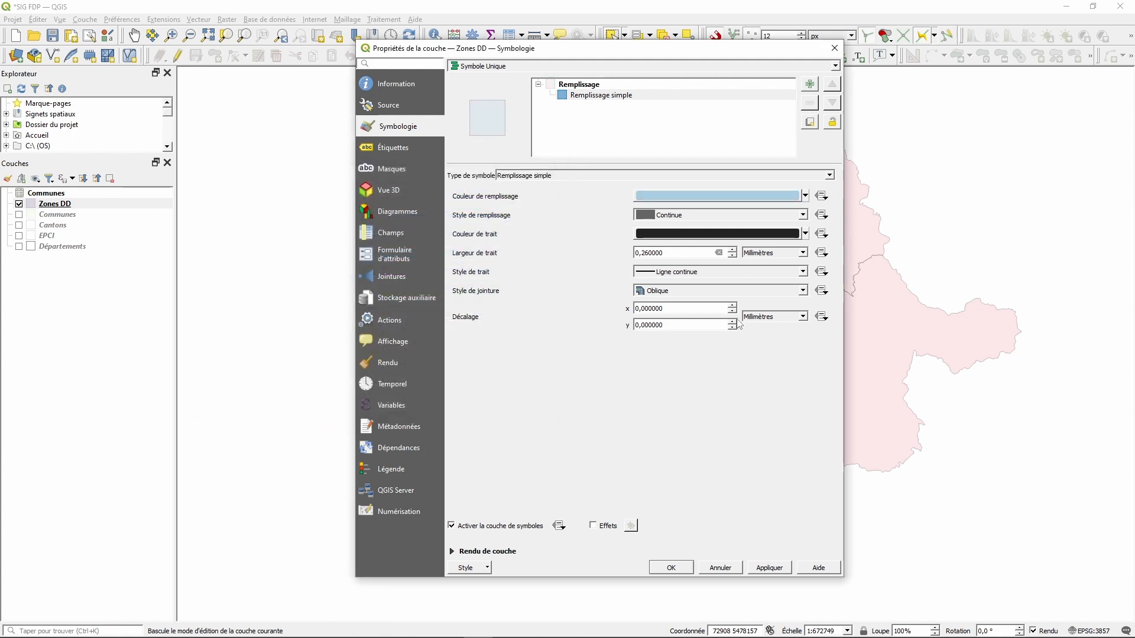
- Set the outline width to 0,46 mm, leaving the outline colour unchanged
{"action": "left_click", "coordinate": [715, 235]}
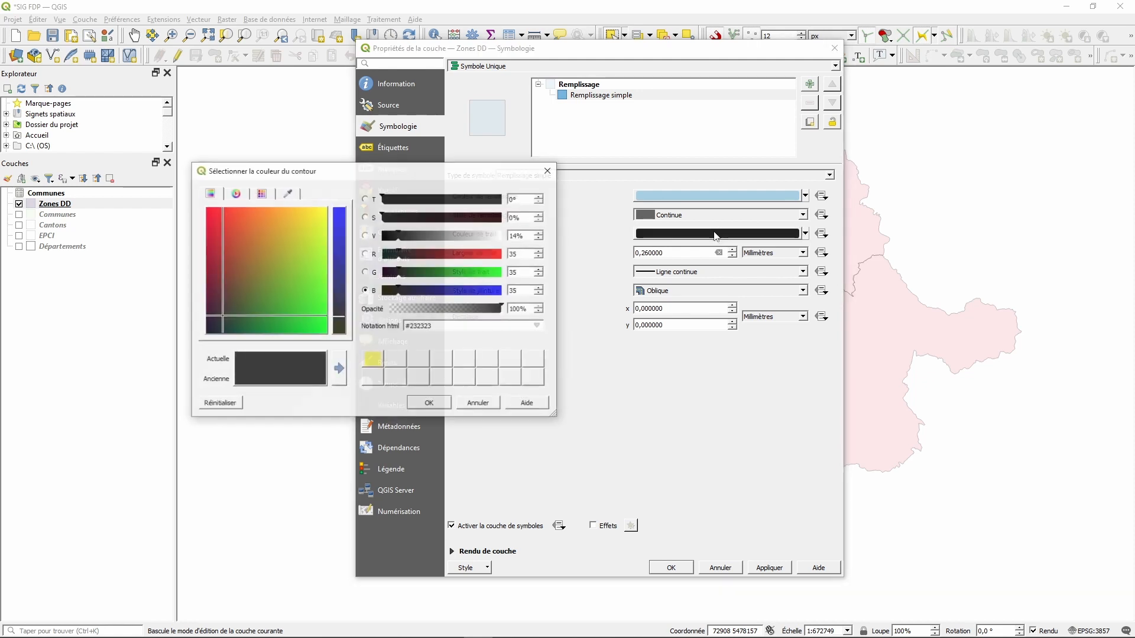
{"action": "left_click", "coordinate": [478, 404]}
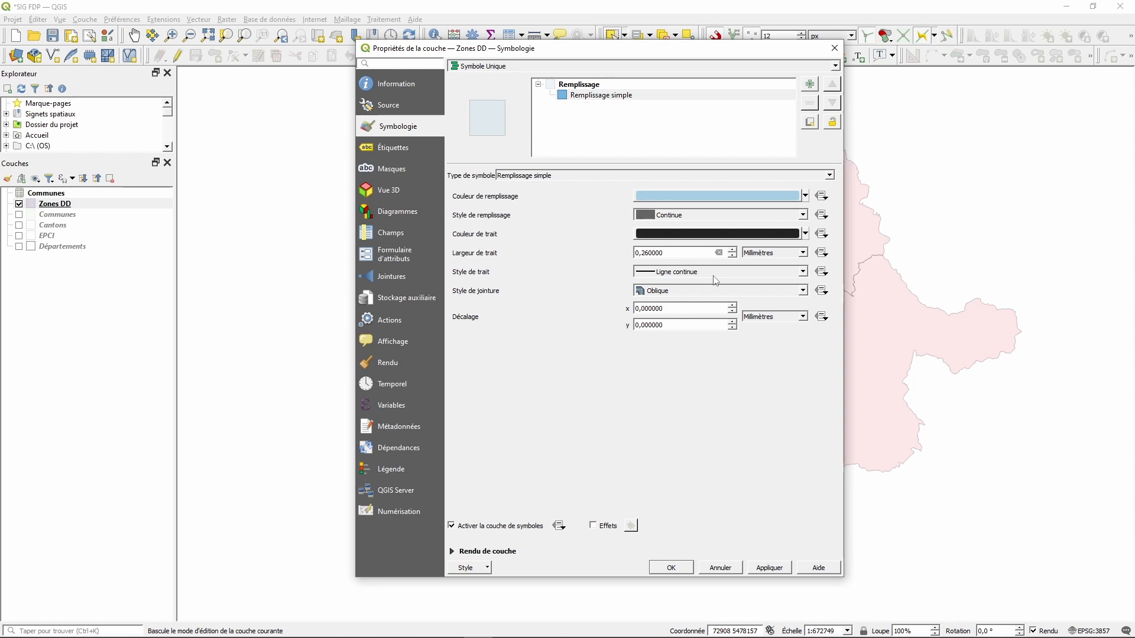
{"action": "left_click", "coordinate": [732, 250]}
{"action": "left_click", "coordinate": [732, 250]}
{"action": "left_click", "coordinate": [733, 256]}
- Turn on simple labels for the Zones DD areas with a label size of 12
{"action": "left_click", "coordinate": [396, 153]}
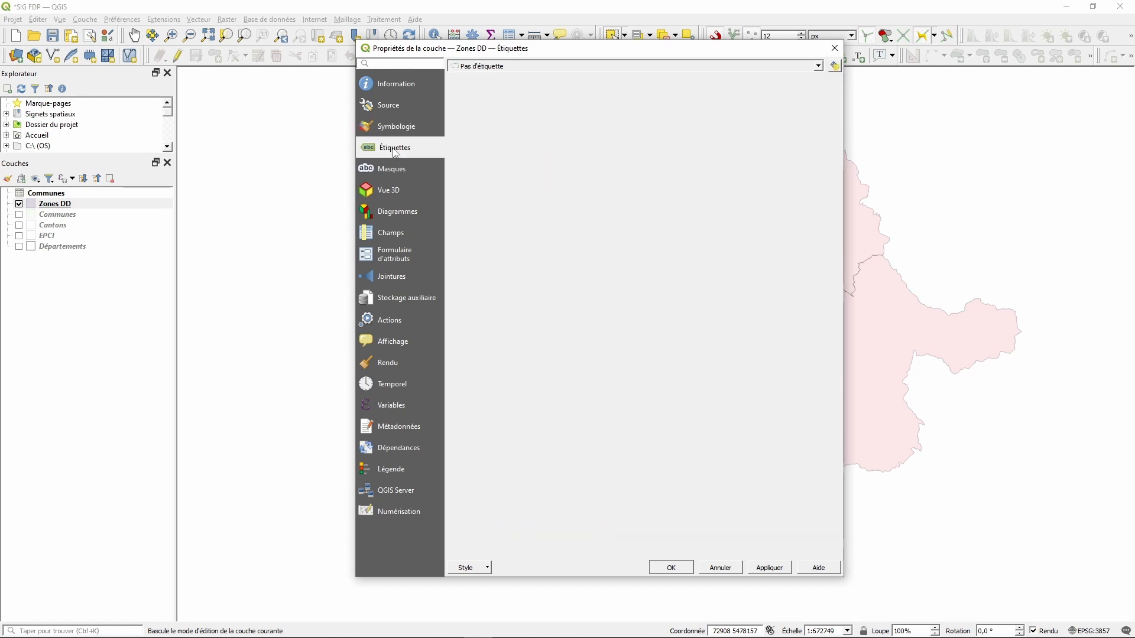
{"action": "left_click", "coordinate": [521, 69]}
{"action": "left_click", "coordinate": [508, 88]}
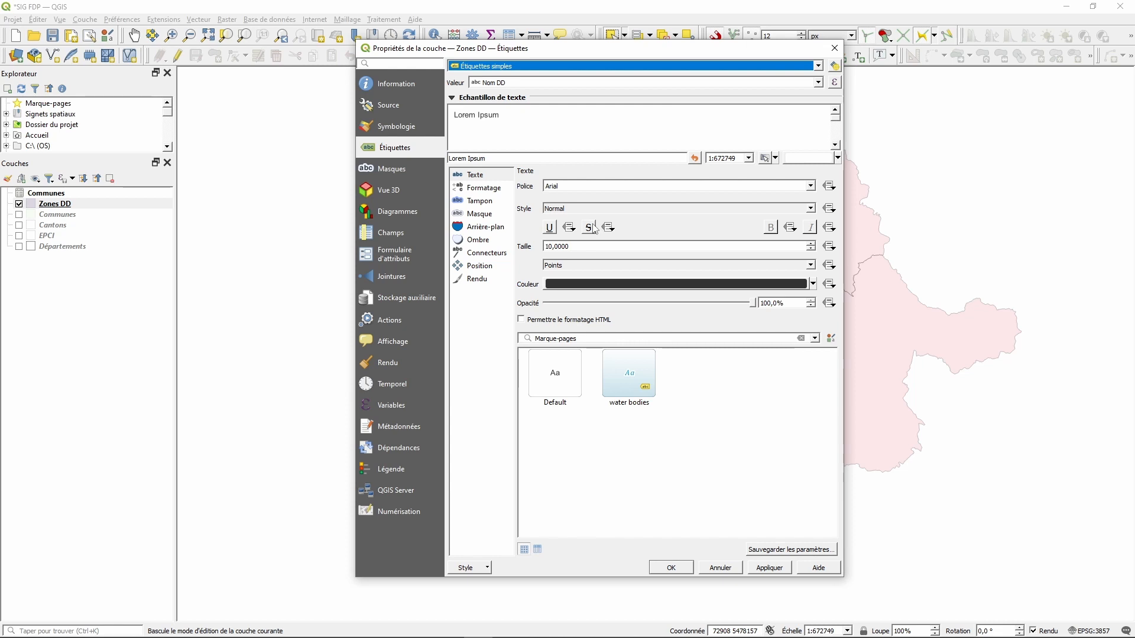
{"action": "left_click_drag", "start_coordinate": [577, 246], "coordinate": [502, 227]}
{"action": "type", "text": "12"}
{"action": "key", "text": "Tab"}
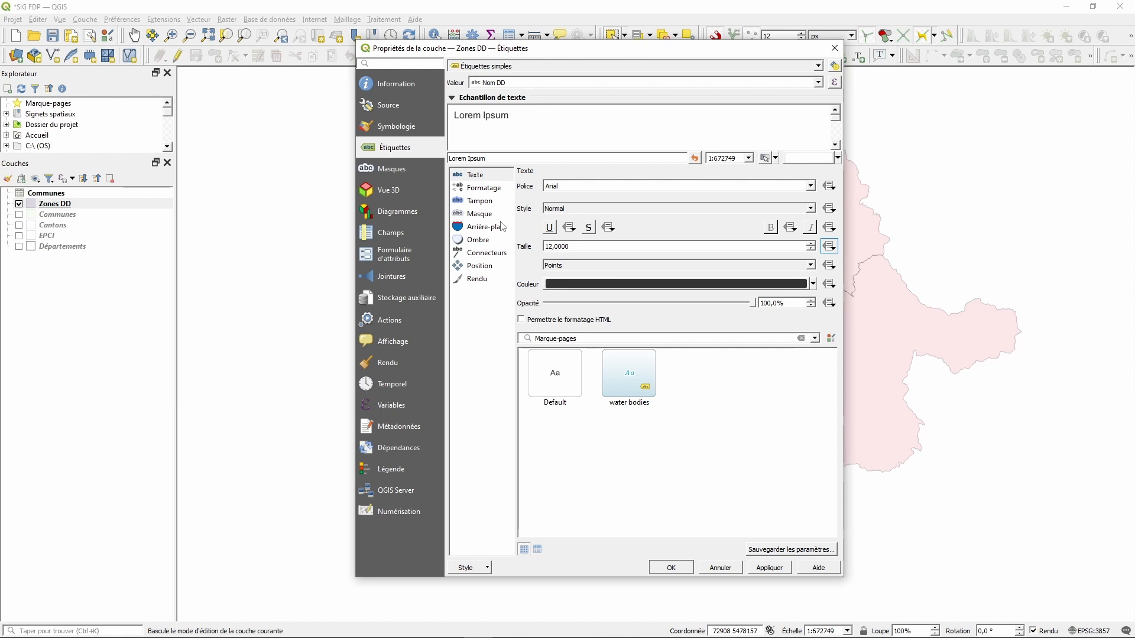
- Set the label text colour to black (RGB 0/0/0), then apply and close
{"action": "left_click", "coordinate": [608, 288]}
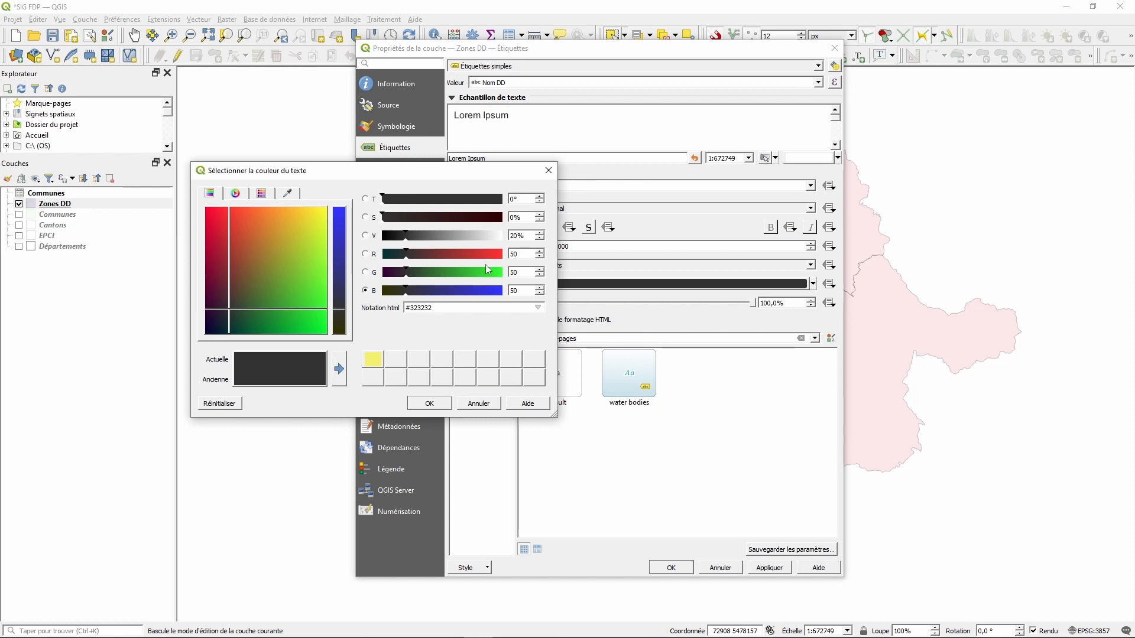
{"action": "key", "text": "BackSpace"}
{"action": "key", "text": "BackSpace"}
{"action": "type", "text": "0"}
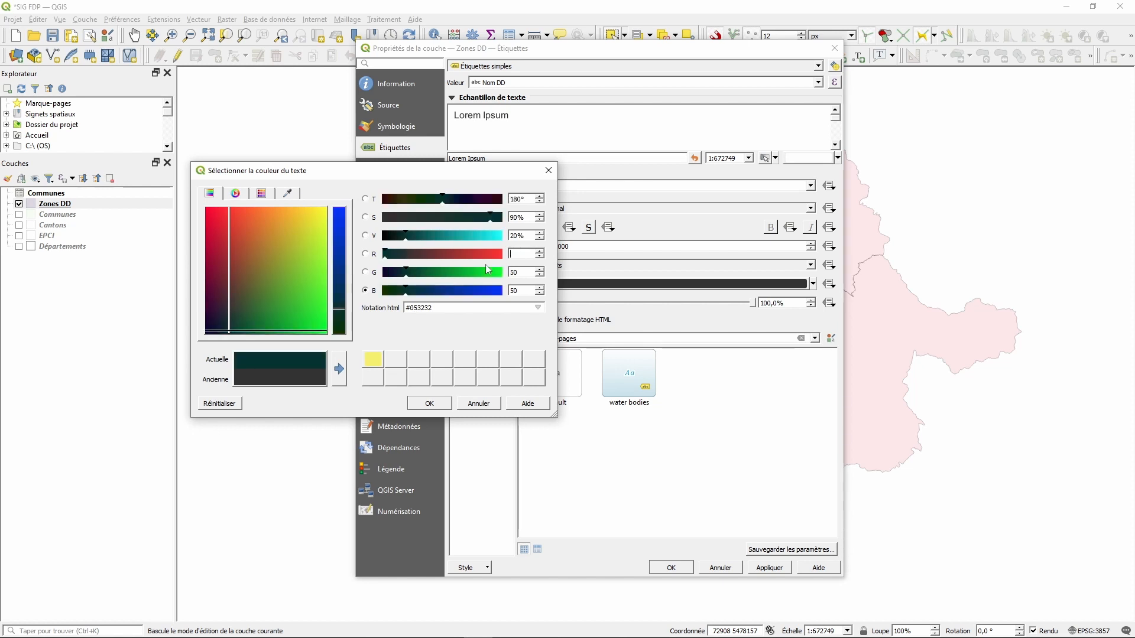
{"action": "key", "text": "Tab"}
{"action": "type", "text": "0"}
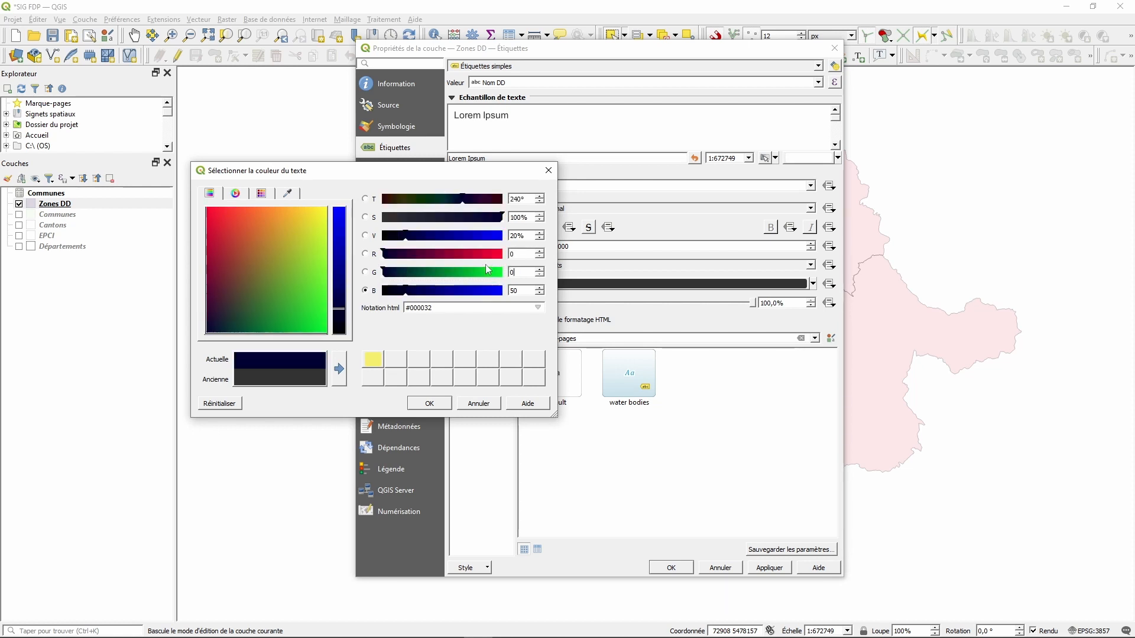
{"action": "key", "text": "Tab"}
{"action": "type", "text": "0"}
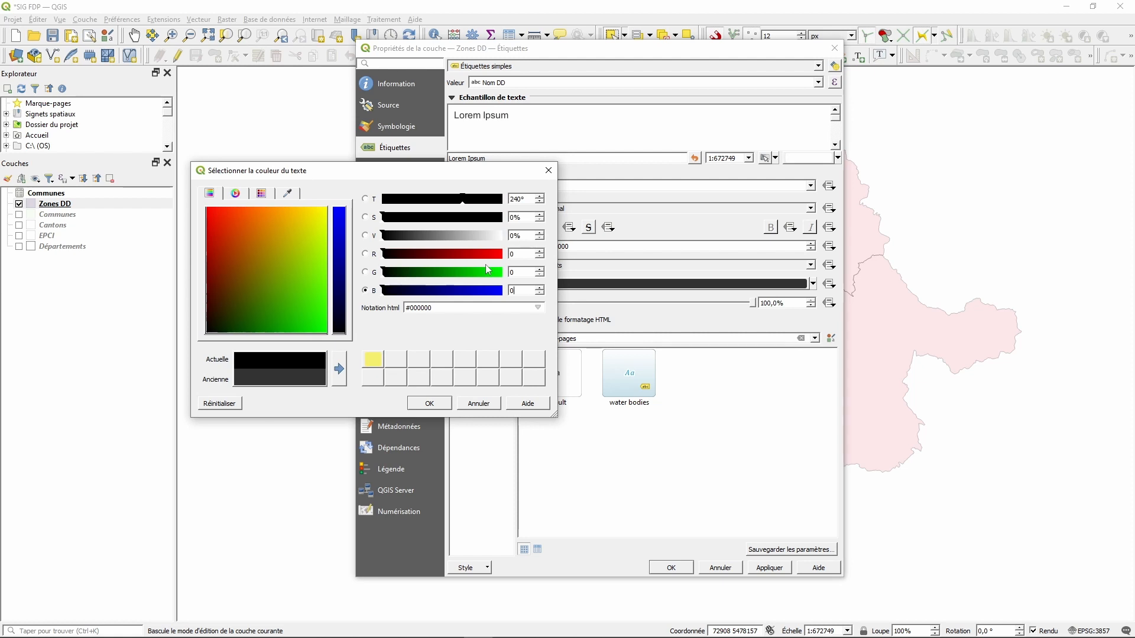
{"action": "left_click", "coordinate": [428, 404]}
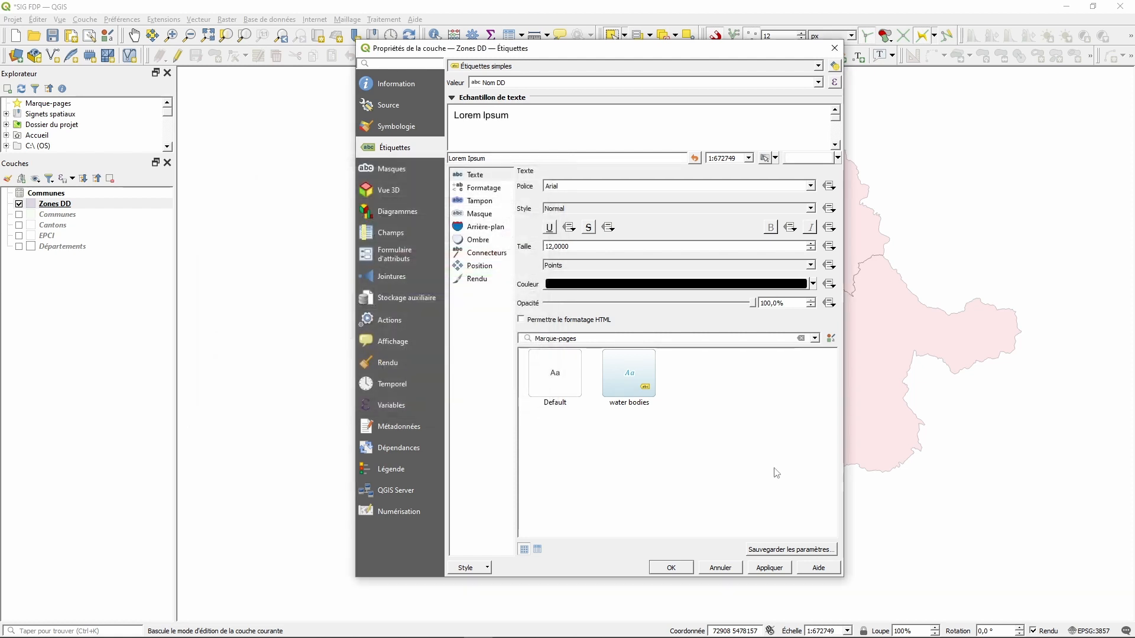
{"action": "left_click", "coordinate": [766, 567]}
{"action": "left_click", "coordinate": [670, 569]}
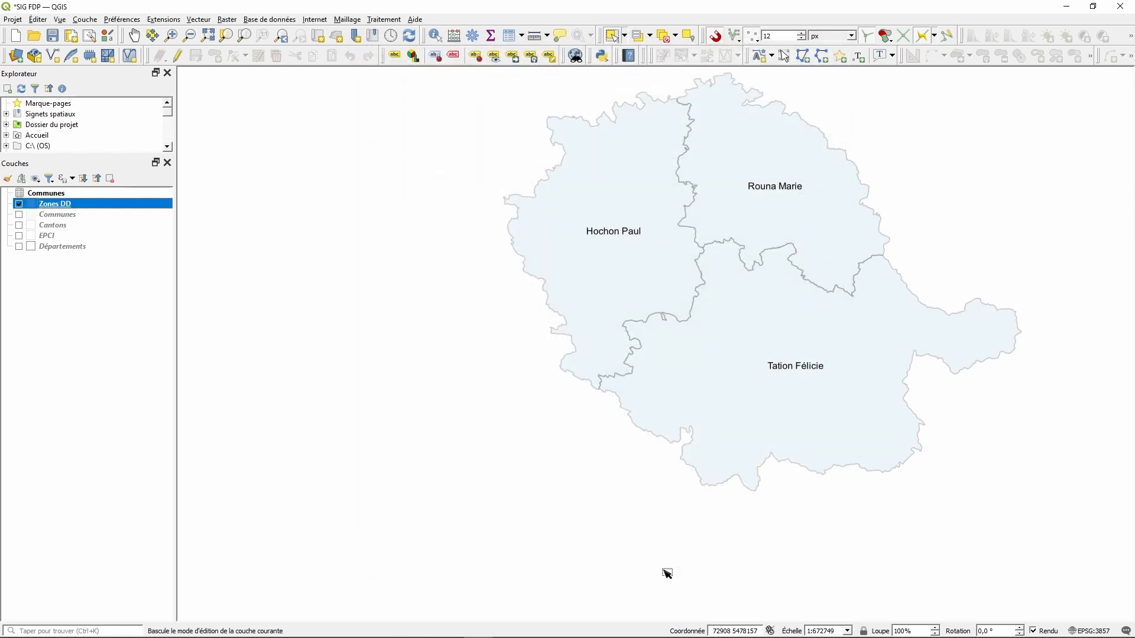
- Show the Communes and Départements layers, then switch to the Atlas des patrimoines site
{"action": "left_click", "coordinate": [19, 216]}
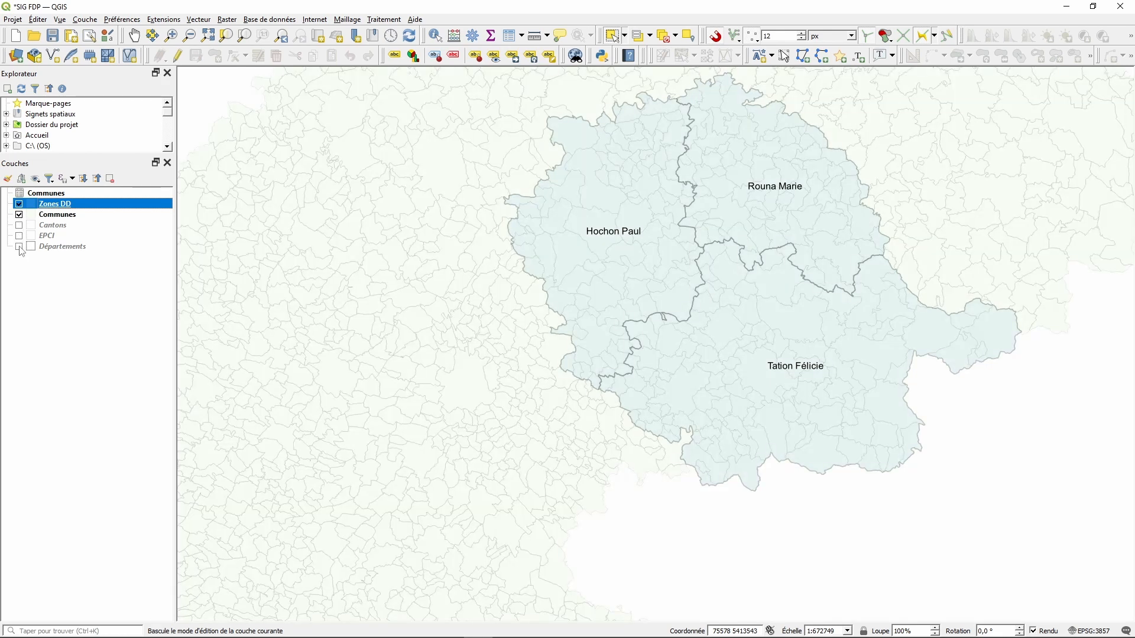
{"action": "left_click", "coordinate": [19, 247]}
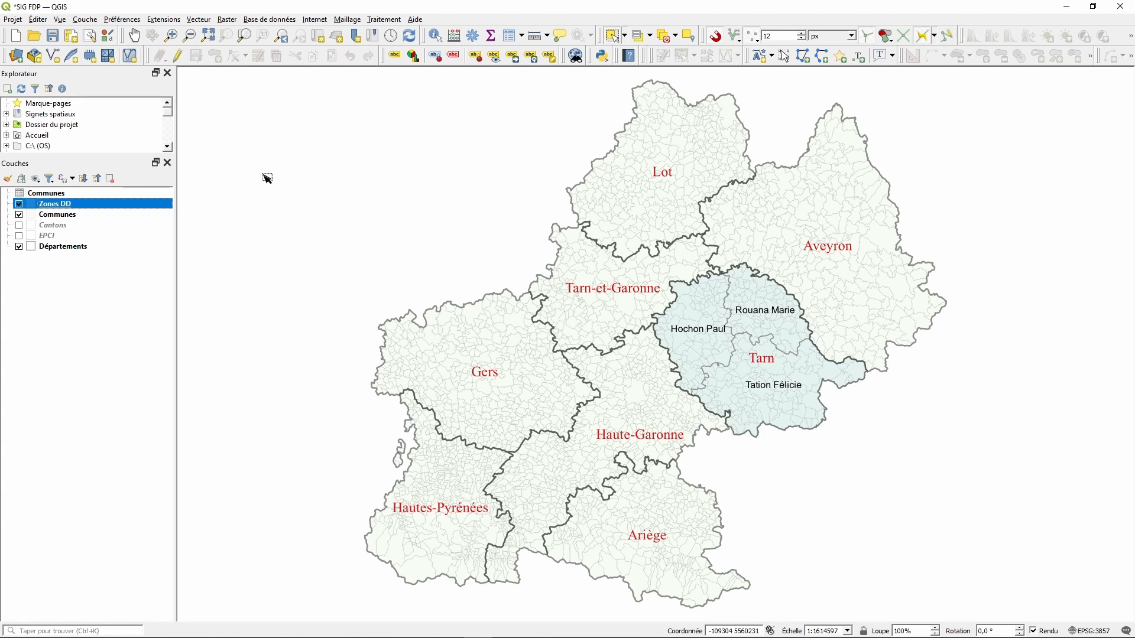
{"action": "key", "text": "alt+Tab"}
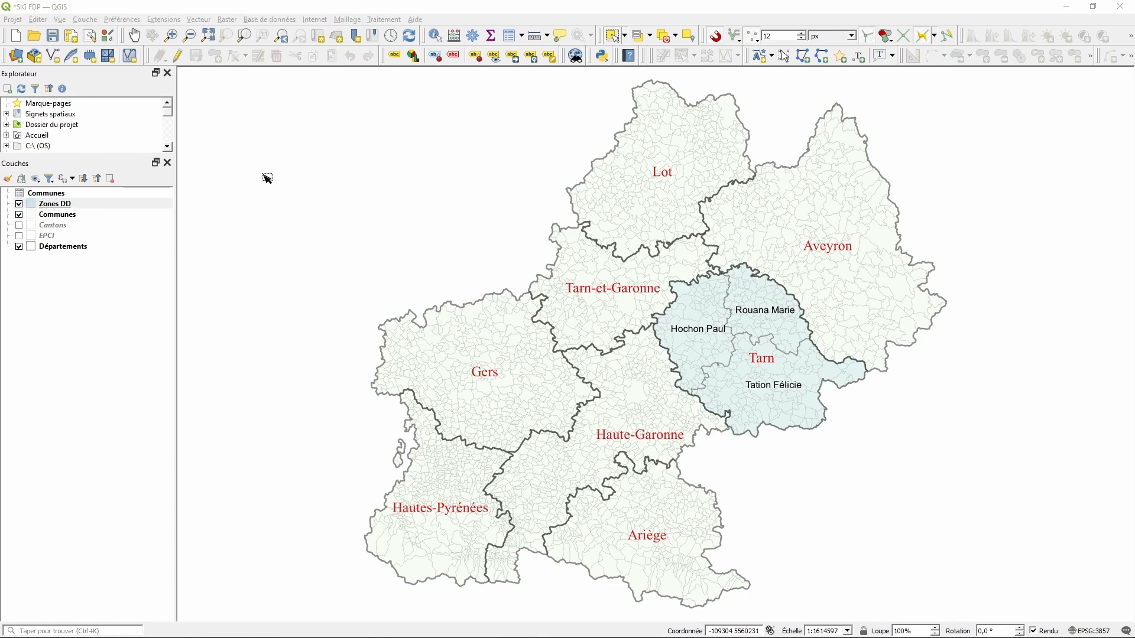
{"action": "key", "text": "alt+Tab"}
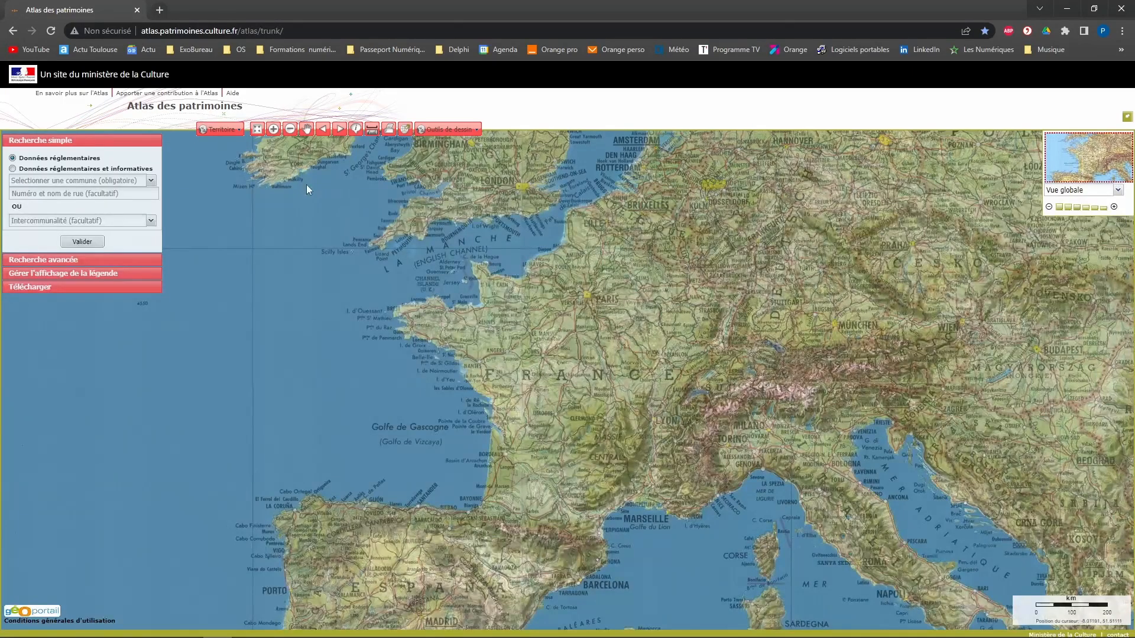
- Set the advanced search to region OCCITANIE and protection Sites patrimoniaux remarquables
{"action": "left_click", "coordinate": [76, 262]}
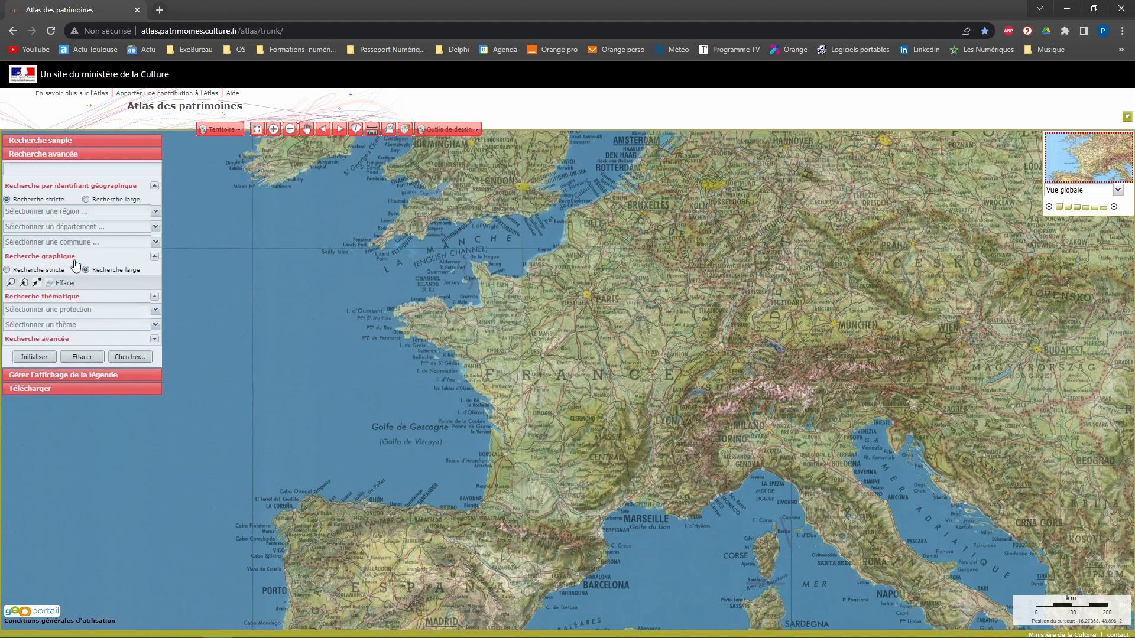
{"action": "left_click", "coordinate": [156, 211]}
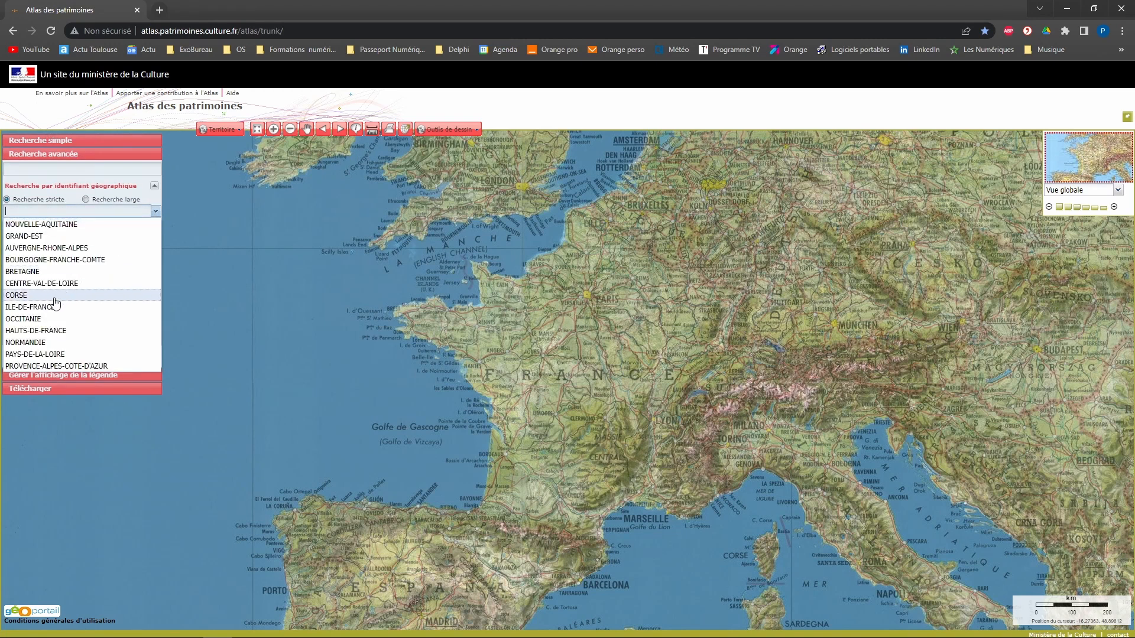
{"action": "left_click", "coordinate": [36, 318]}
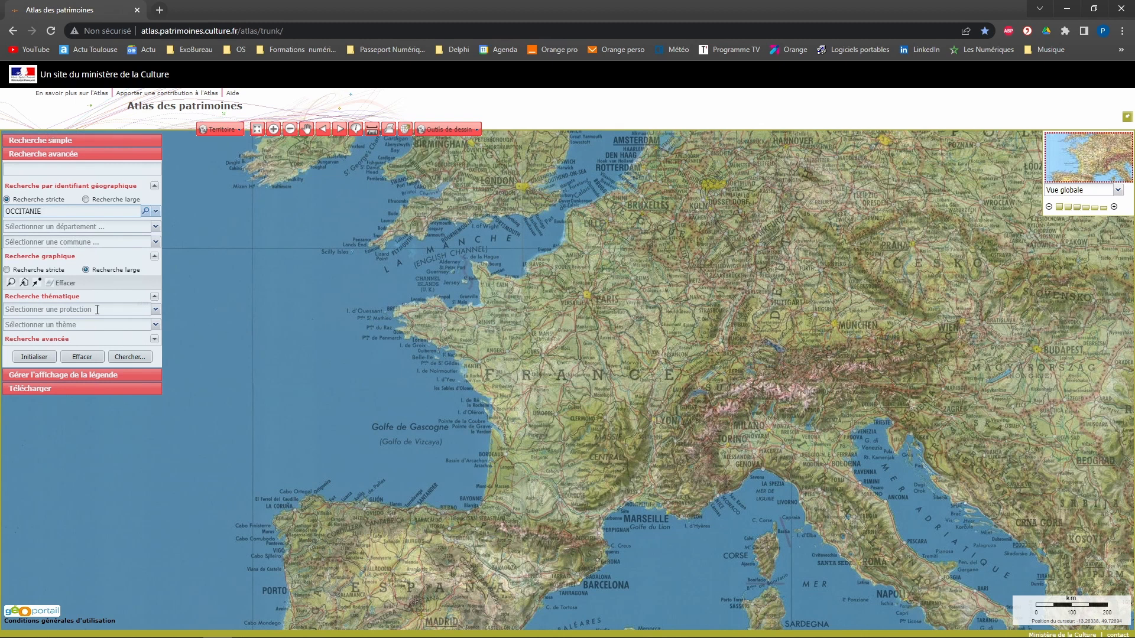
{"action": "left_click", "coordinate": [154, 310]}
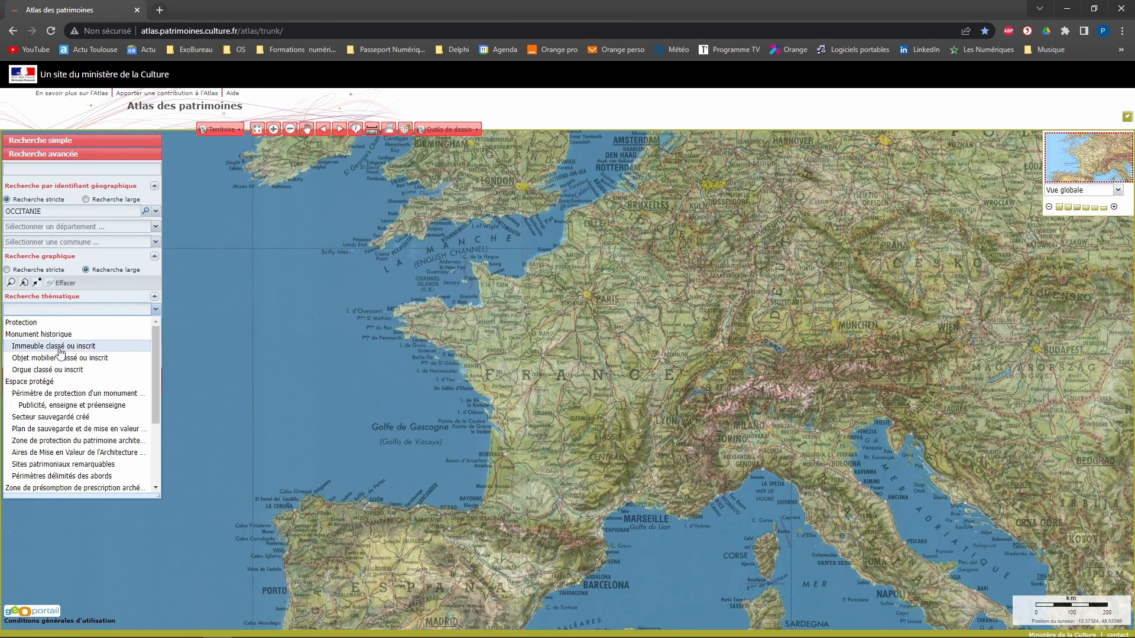
{"action": "scroll", "coordinate": [61, 354], "scroll_direction": "down", "scroll_amount": 2}
{"action": "left_click", "coordinate": [73, 407]}
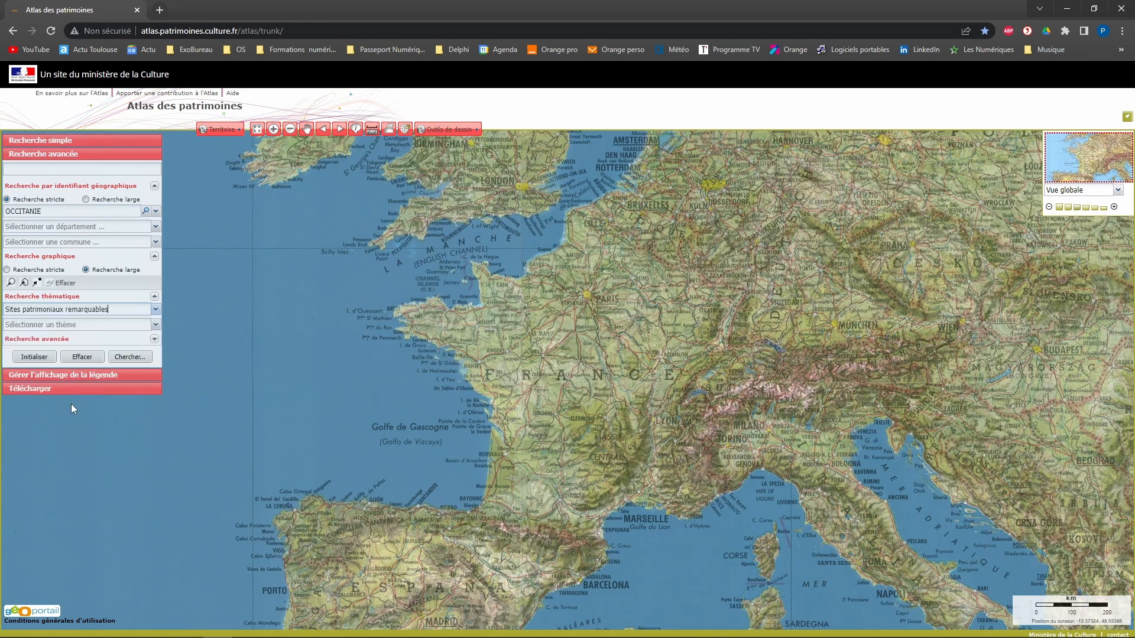
{"action": "left_click", "coordinate": [155, 309]}
{"action": "scroll", "coordinate": [113, 385], "scroll_direction": "down", "scroll_amount": 3}
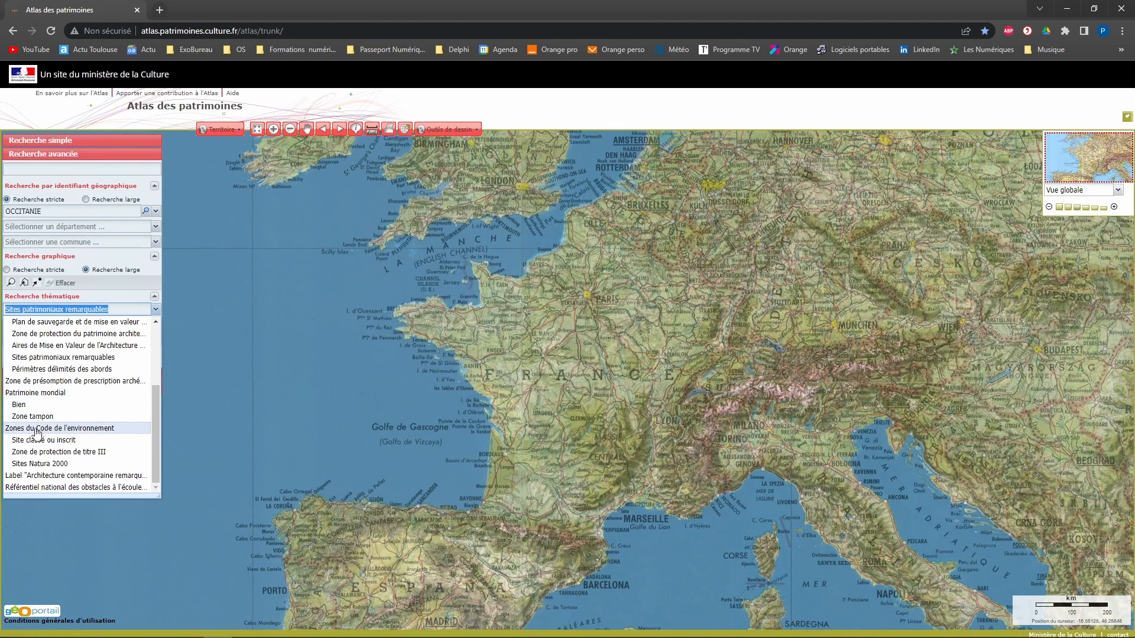
{"action": "left_click", "coordinate": [65, 358]}
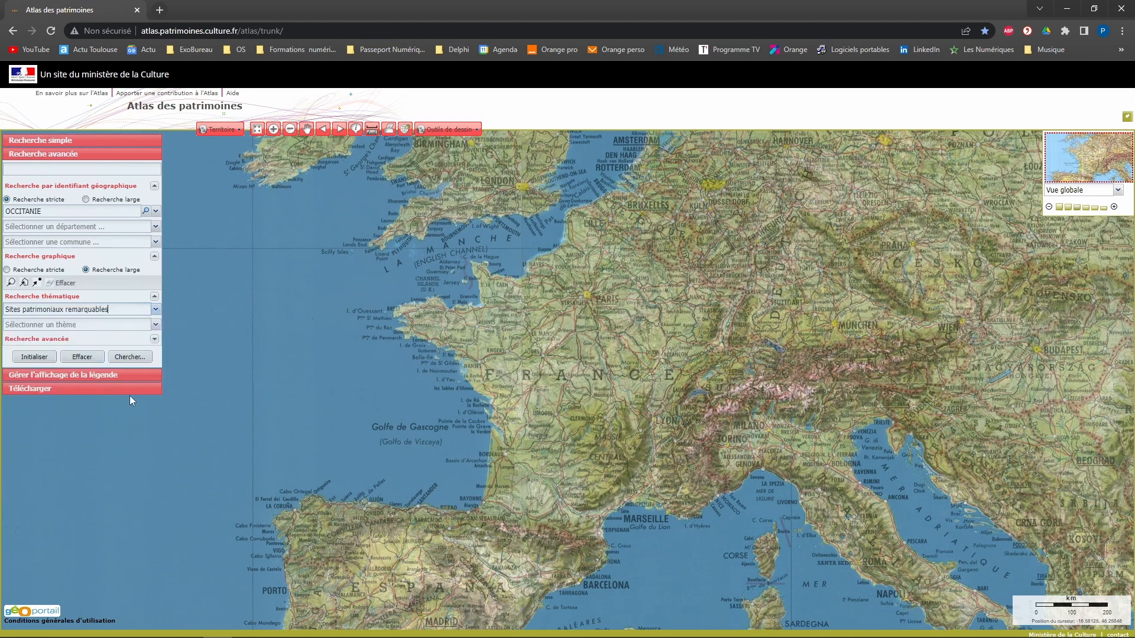
{"action": "left_click", "coordinate": [129, 357]}
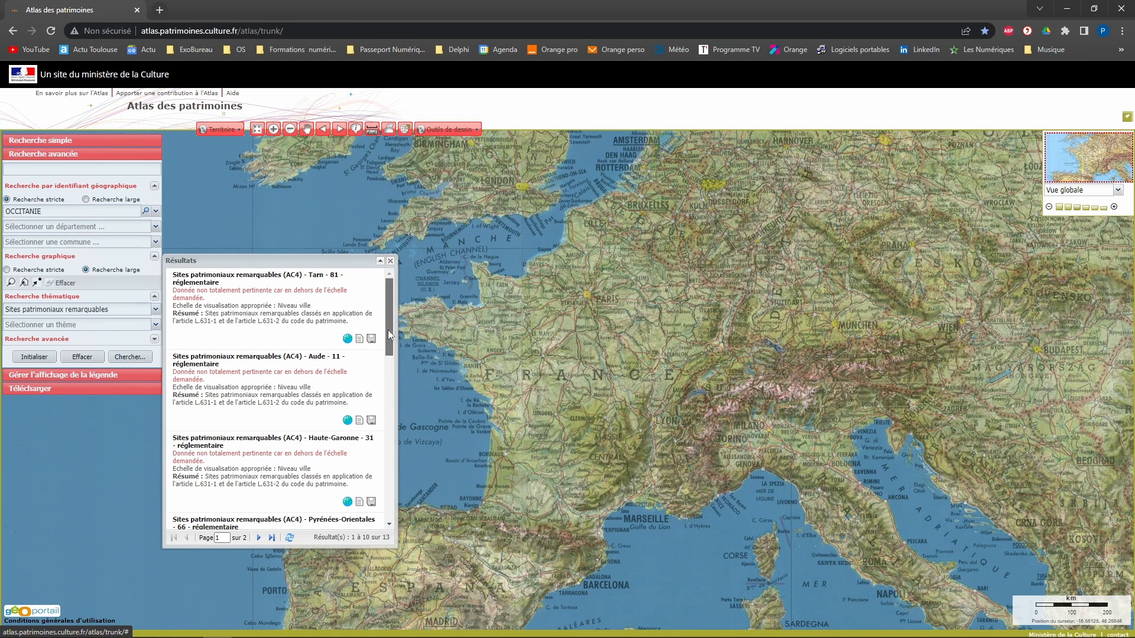
{"action": "mouse_move", "coordinate": [388, 331]}
{"action": "left_mouse_down"}
{"action": "mouse_move", "coordinate": [379, 512]}
{"action": "mouse_move", "coordinate": [395, 318]}
{"action": "left_mouse_up"}
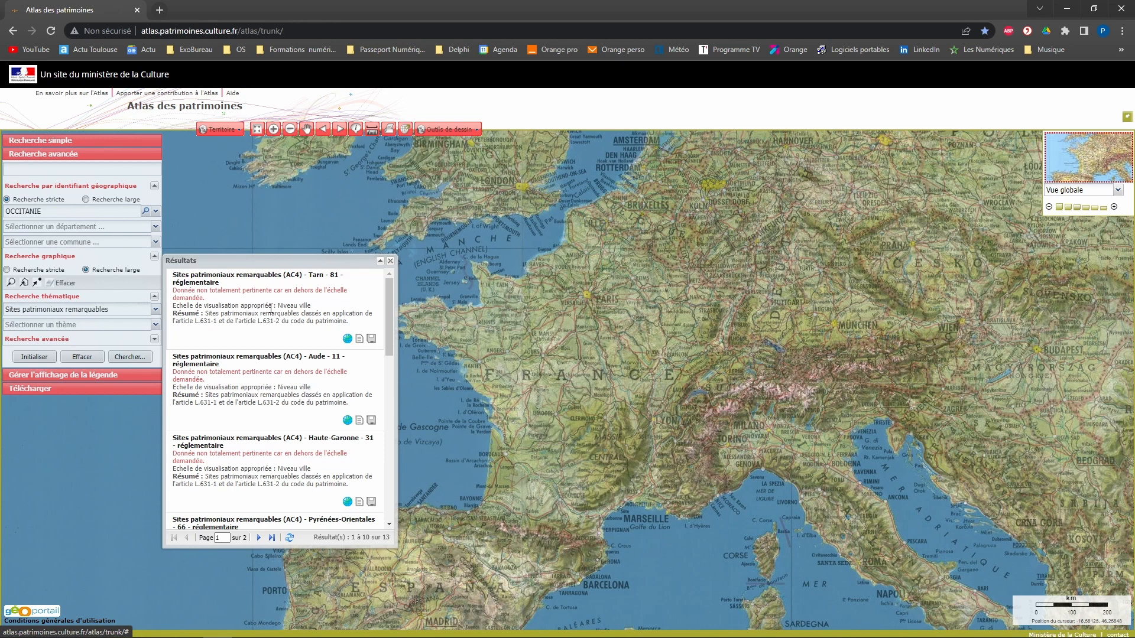
{"action": "left_click", "coordinate": [371, 339]}
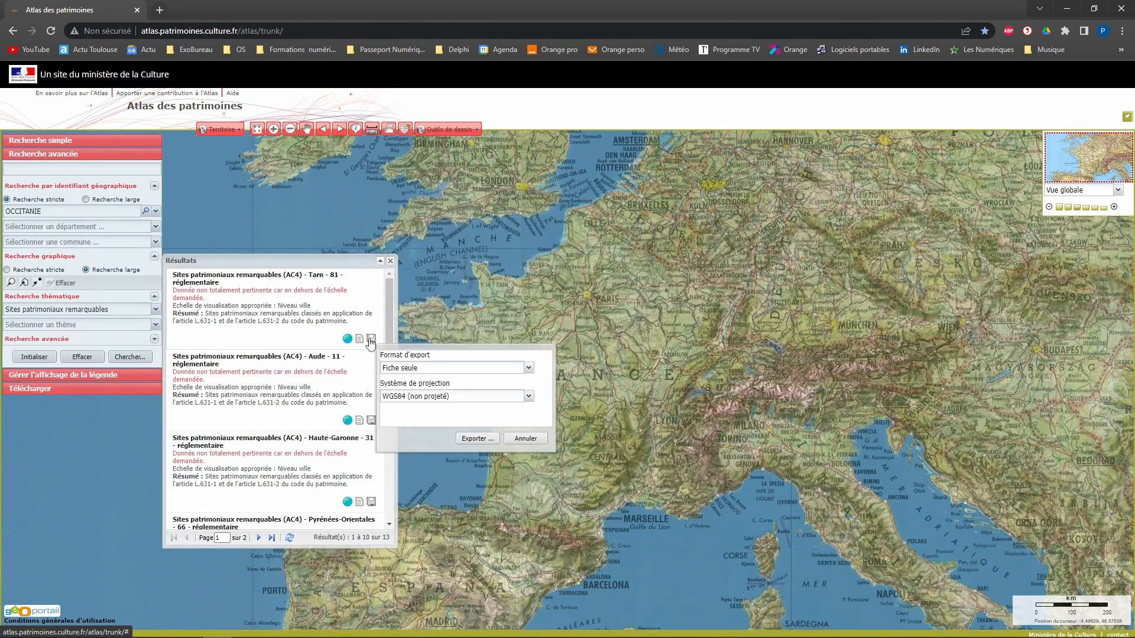
{"action": "left_click", "coordinate": [450, 370]}
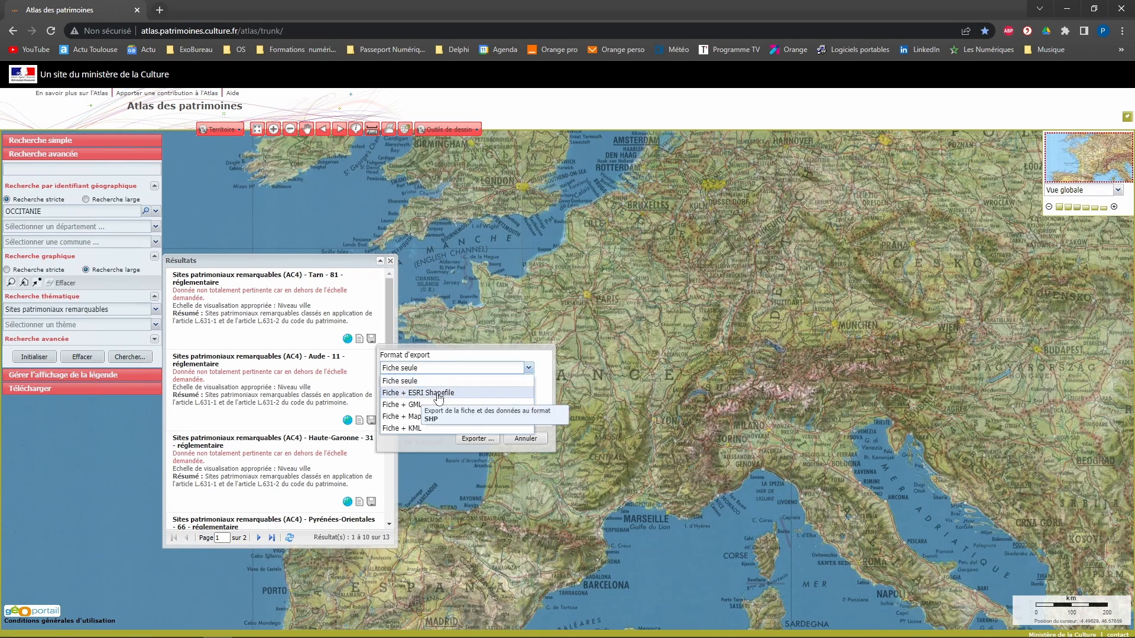
{"action": "left_click", "coordinate": [481, 354]}
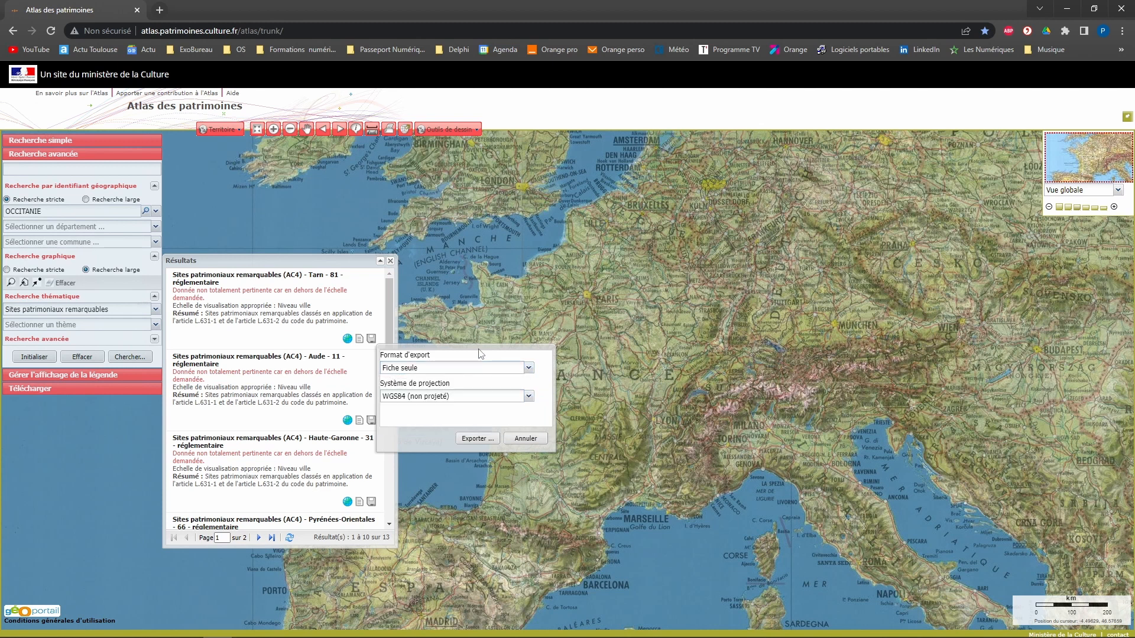
{"action": "left_click", "coordinate": [515, 439]}
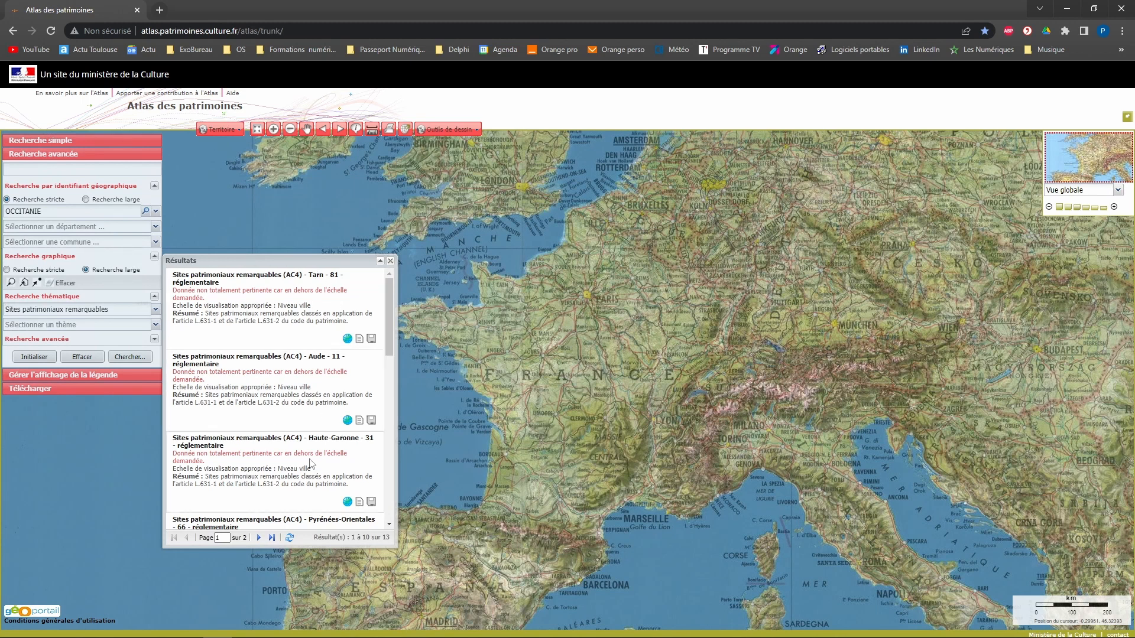
{"action": "key", "text": "alt+Tab"}
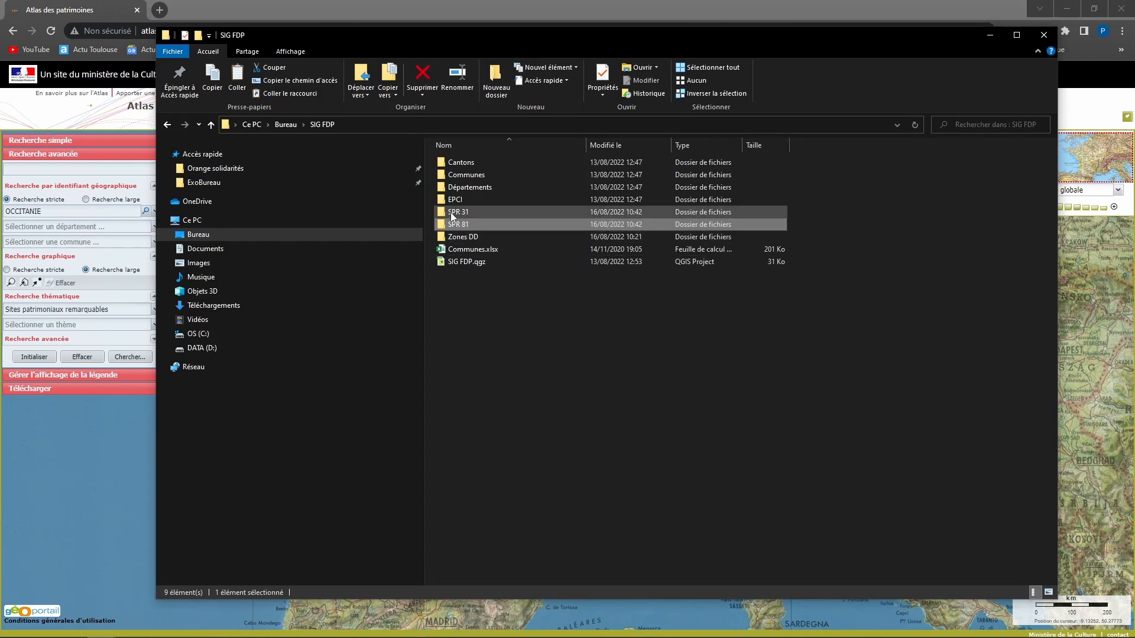
- Look inside the SPR 31 and SPR 81 folders under SIG FDP to check their shapefiles
{"action": "double_click", "coordinate": [458, 214]}
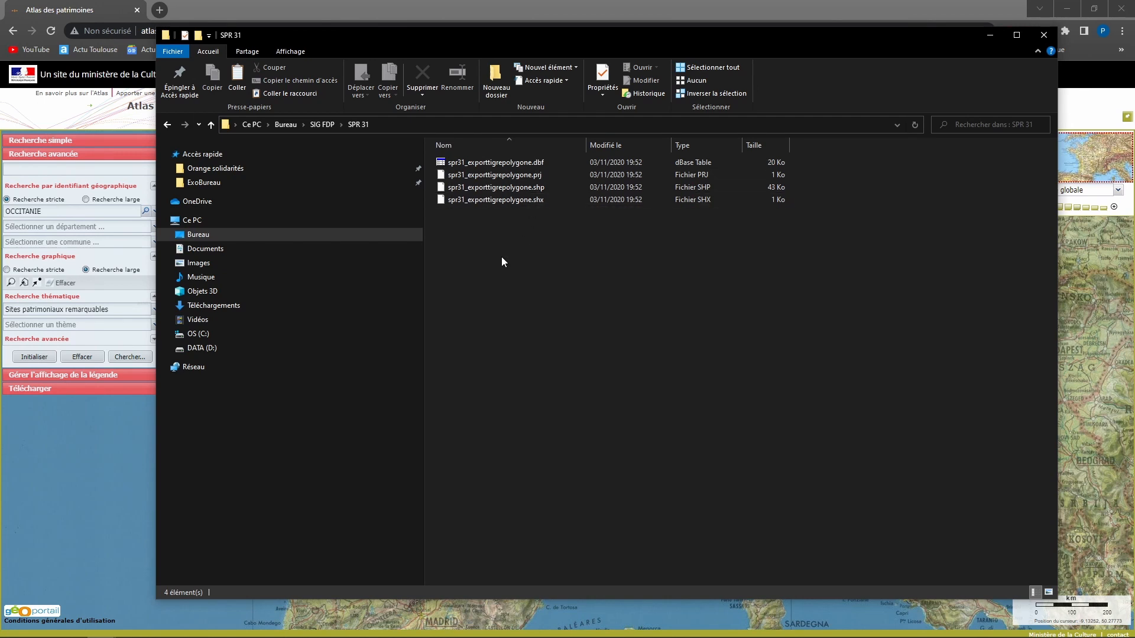
{"action": "left_click", "coordinate": [322, 124]}
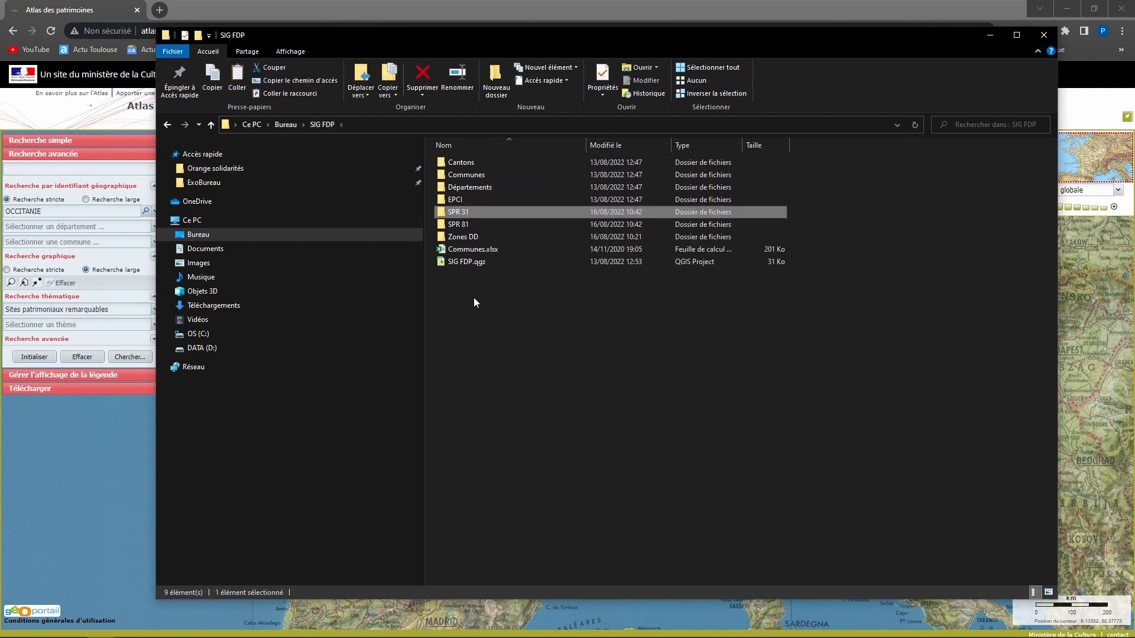
{"action": "double_click", "coordinate": [453, 225]}
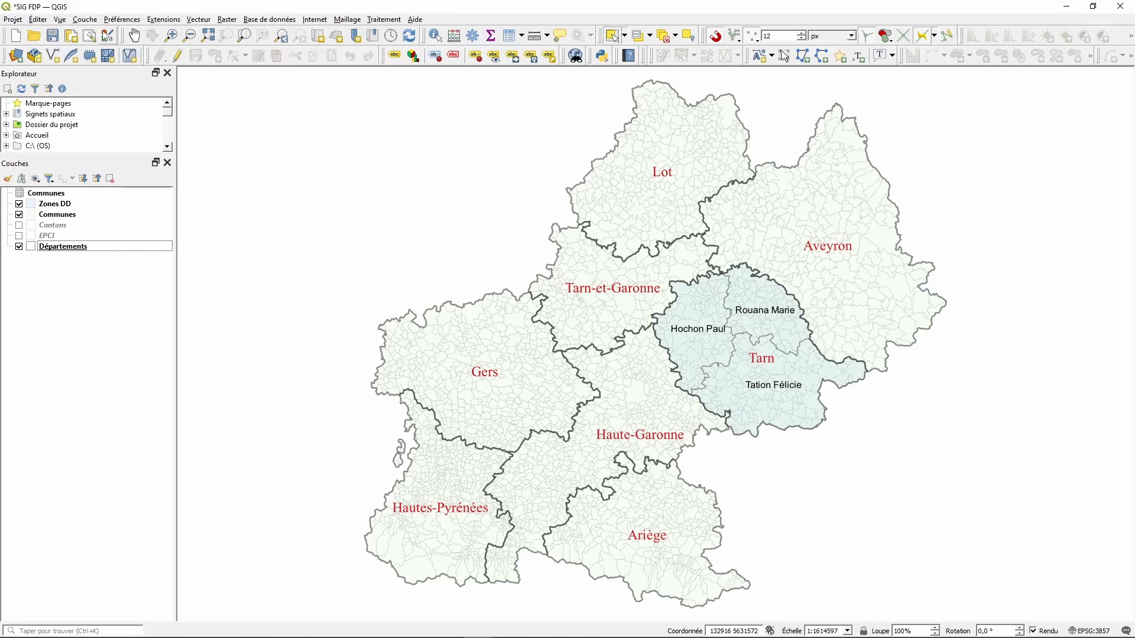
{"action": "left_click", "coordinate": [85, 19]}
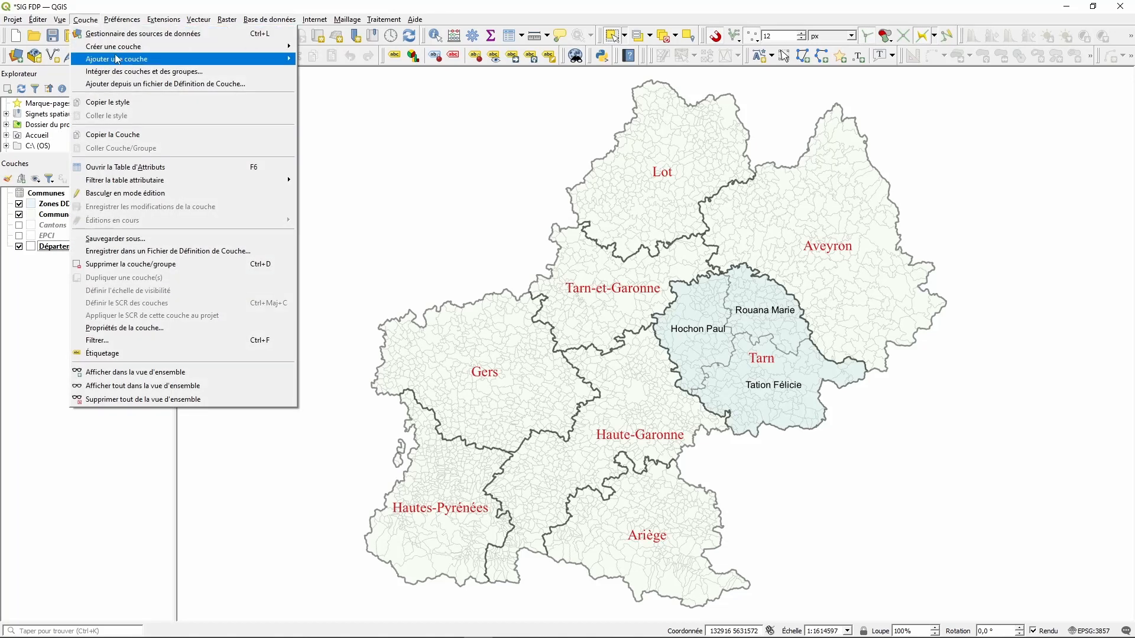
- Add spr31_exporttigrepolygone.shp from the SPR 31 folder as a vector layer
{"action": "mouse_move", "coordinate": [118, 59]}
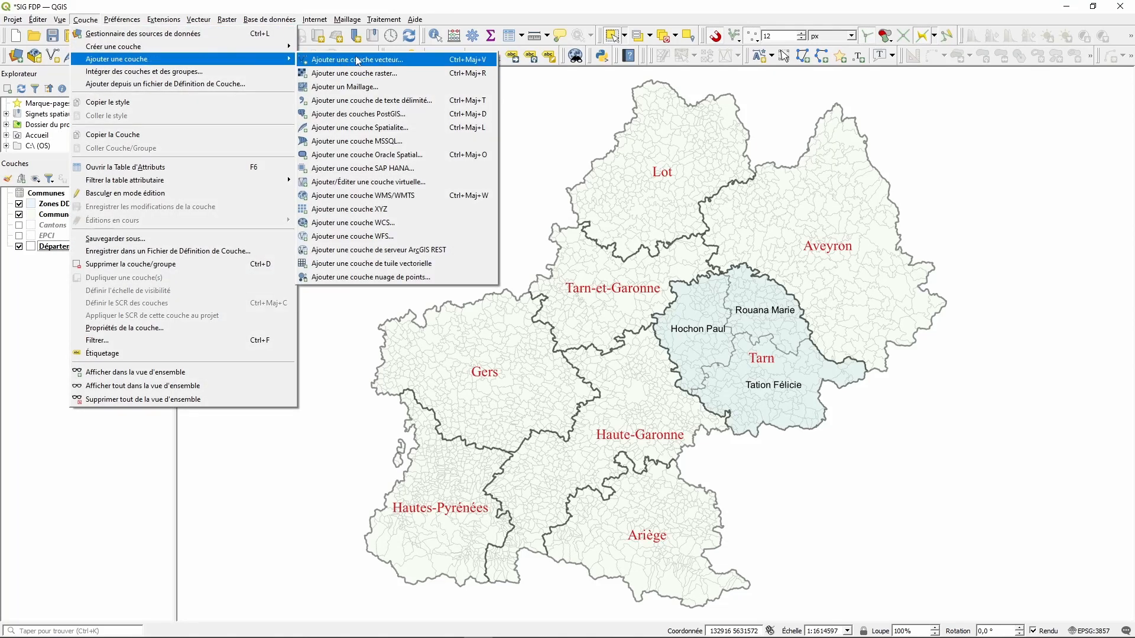
{"action": "left_click", "coordinate": [356, 60]}
{"action": "left_click", "coordinate": [855, 213]}
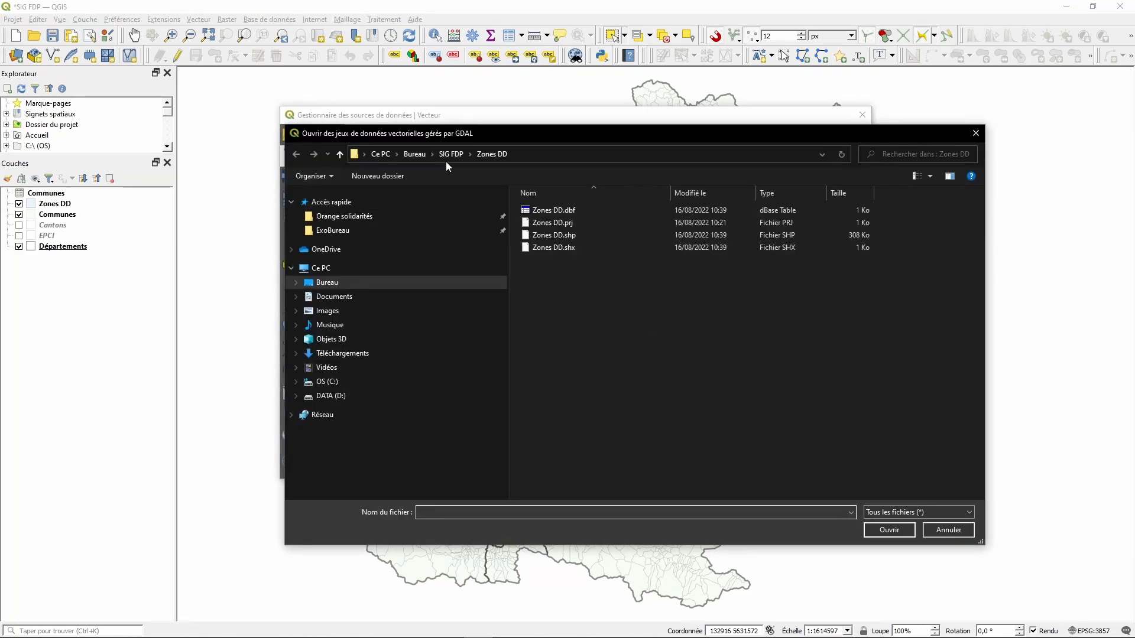
{"action": "left_click", "coordinate": [449, 155]}
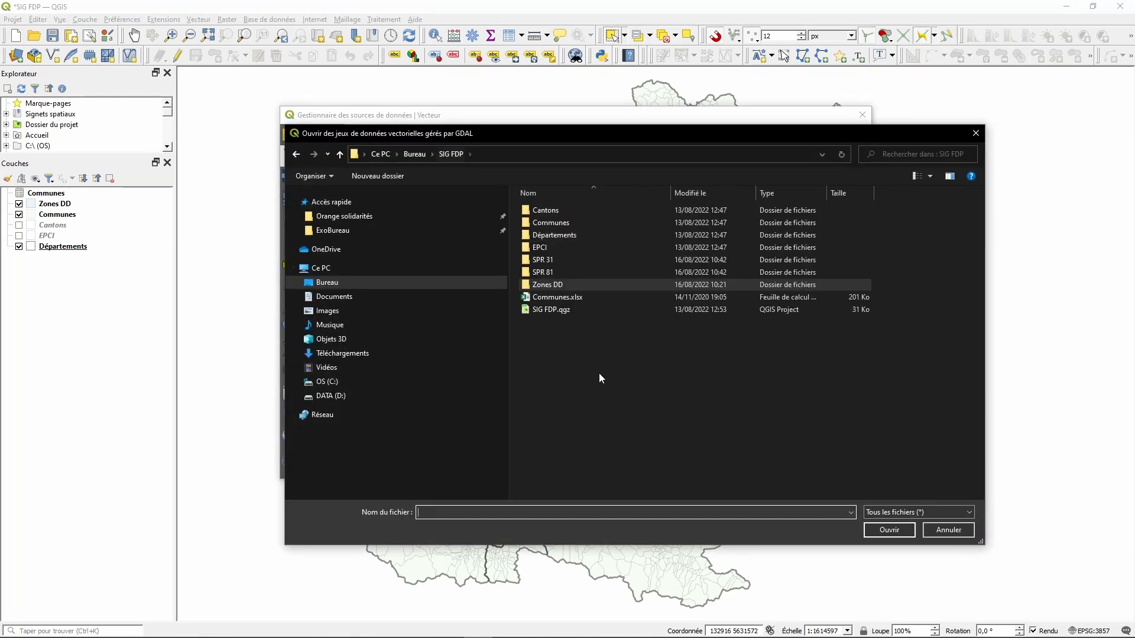
{"action": "double_click", "coordinate": [542, 261]}
{"action": "left_click", "coordinate": [605, 236]}
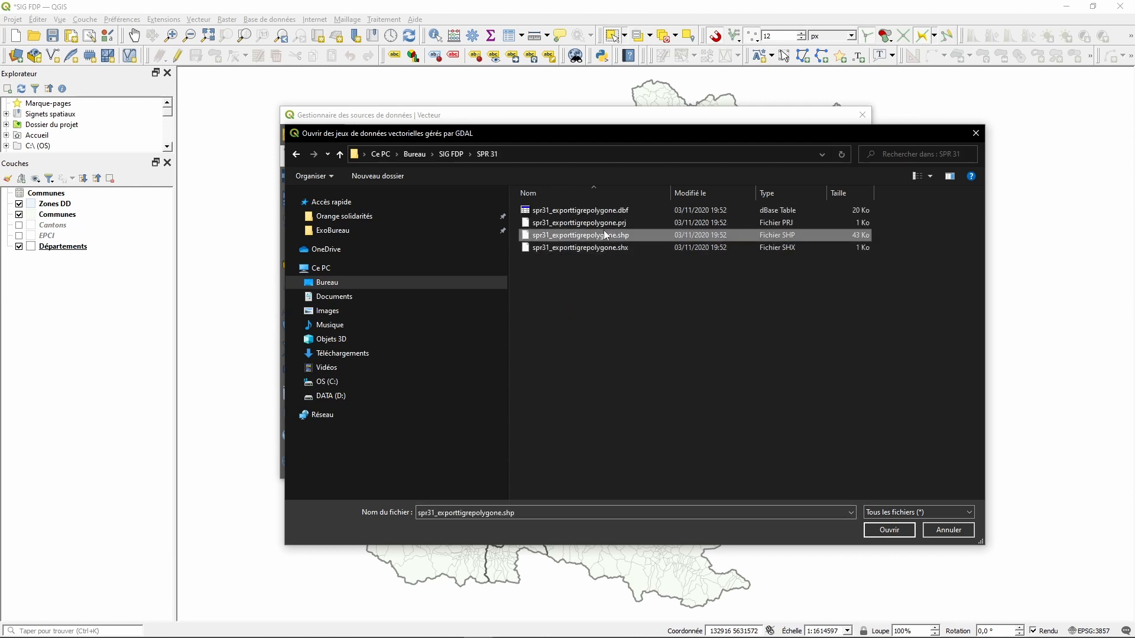
{"action": "left_click", "coordinate": [897, 530]}
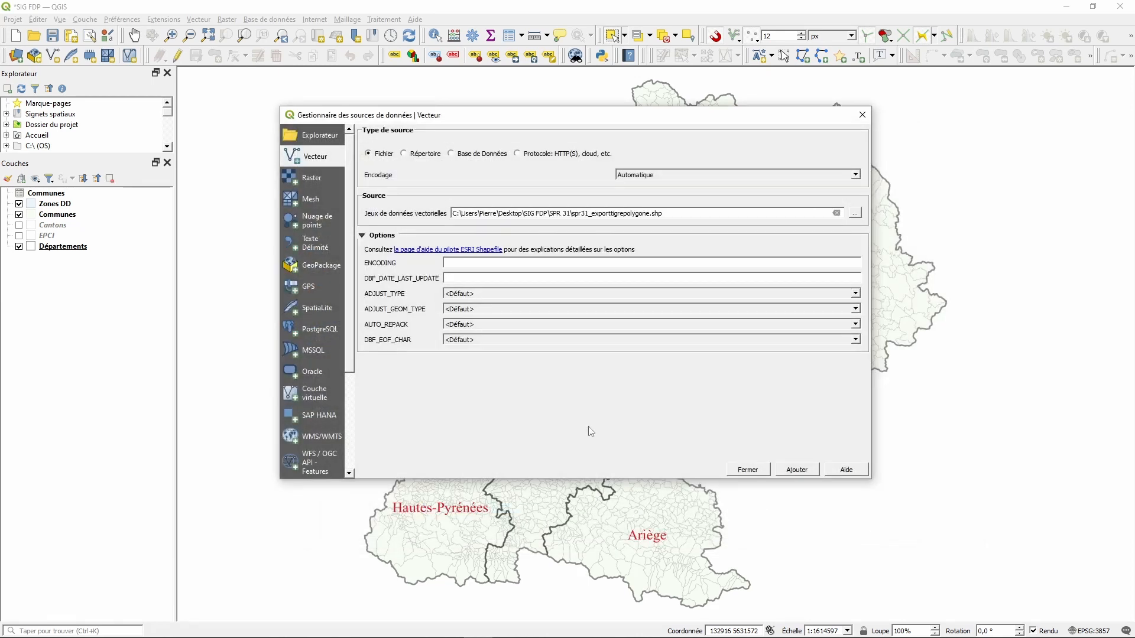
{"action": "left_click", "coordinate": [806, 471]}
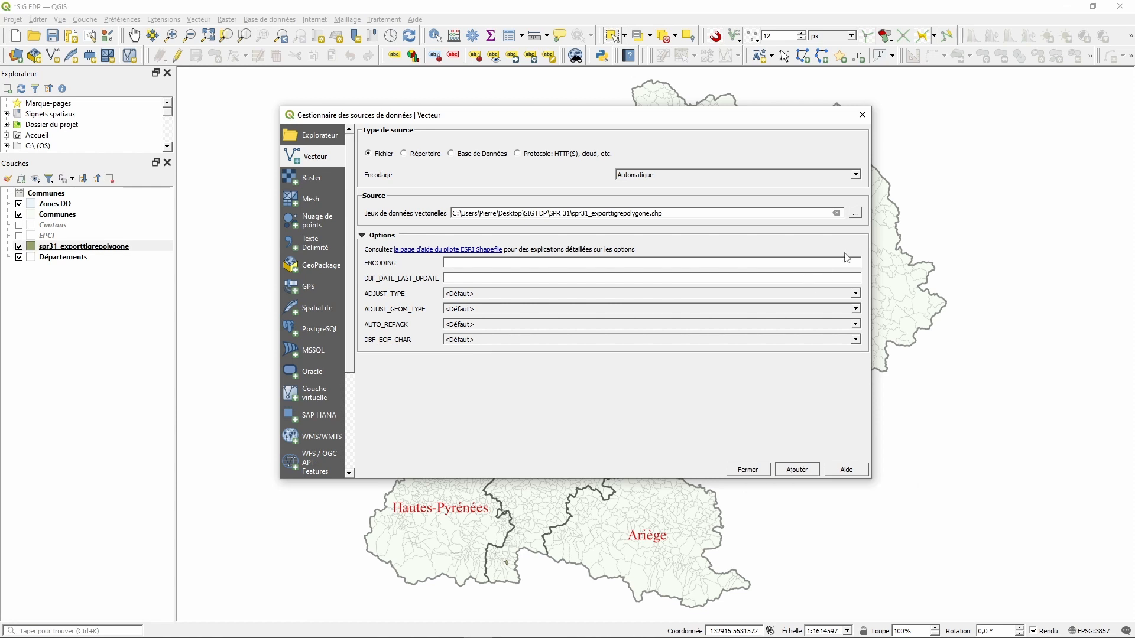
- Add spr81_exporttigrepolygone.shp from the SPR 81 folder as a vector layer and close the manager
{"action": "left_click", "coordinate": [855, 214]}
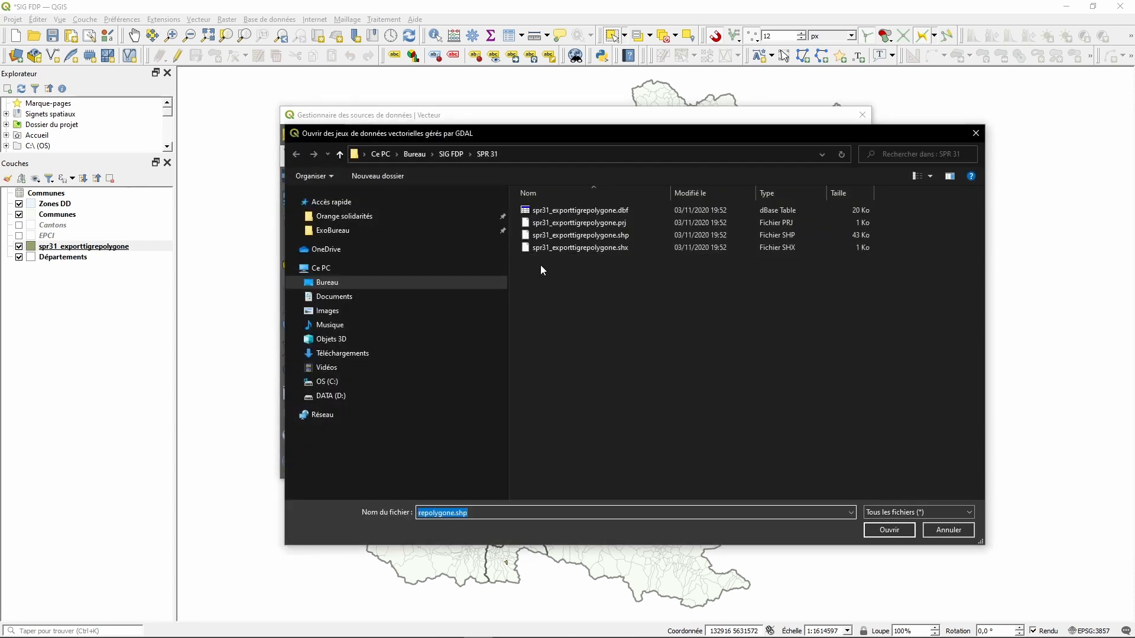
{"action": "left_click", "coordinate": [450, 154]}
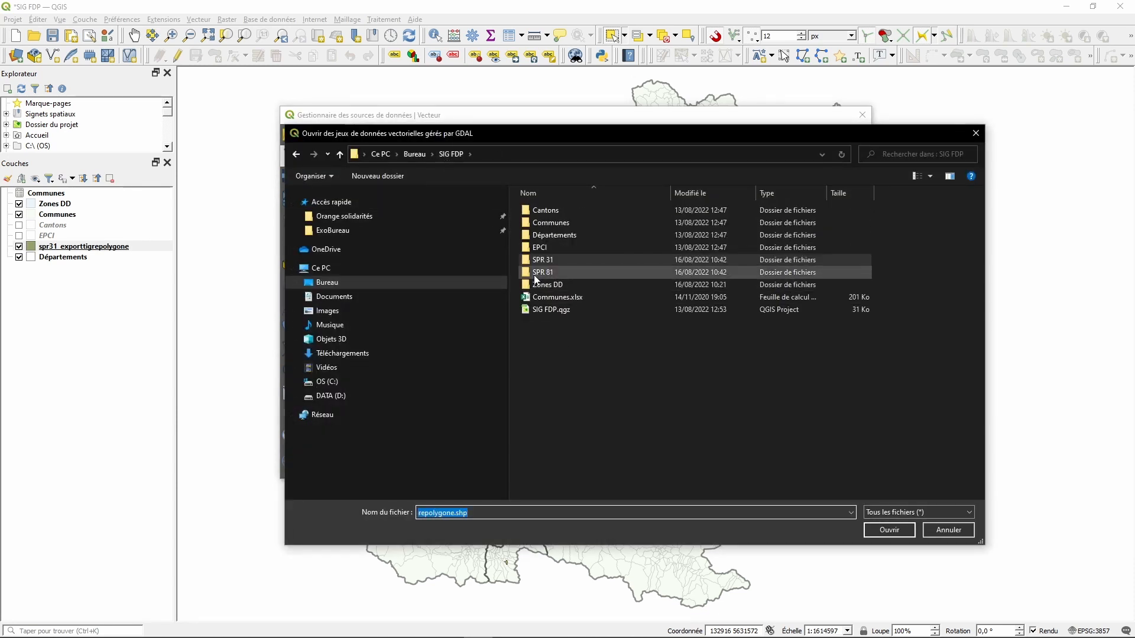
{"action": "double_click", "coordinate": [533, 273]}
{"action": "left_click", "coordinate": [591, 235]}
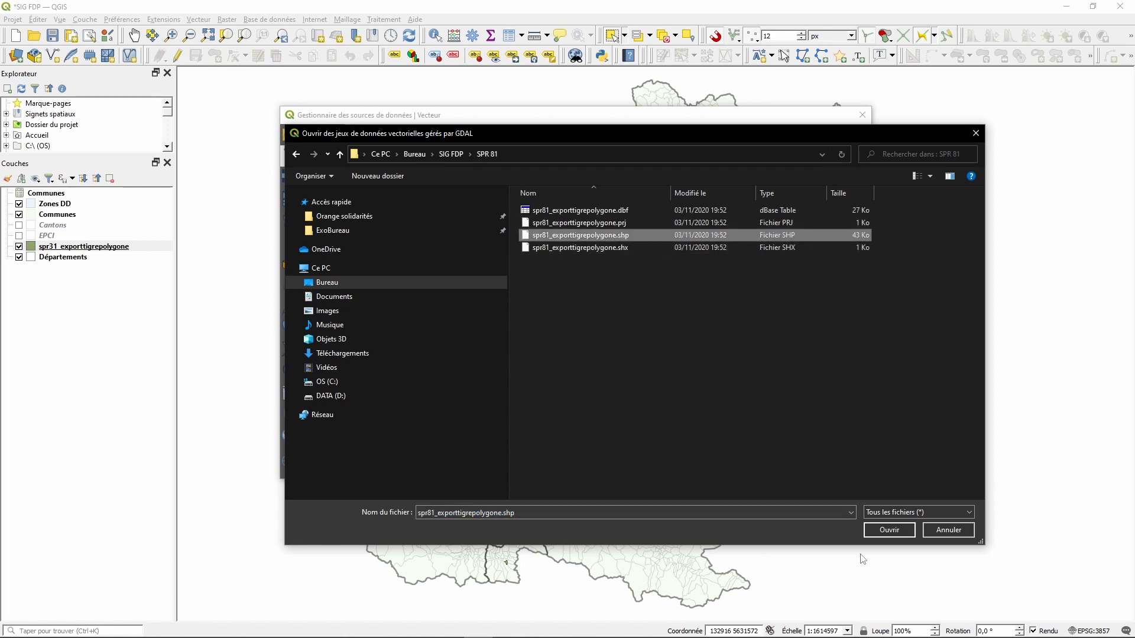
{"action": "left_click", "coordinate": [885, 530]}
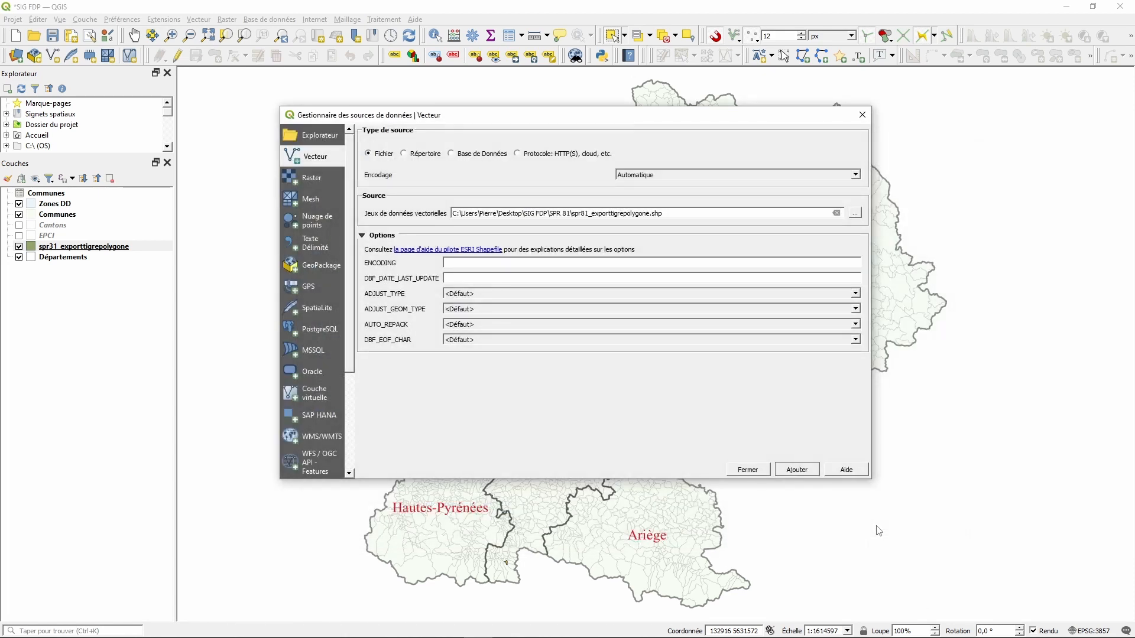
{"action": "left_click", "coordinate": [810, 471]}
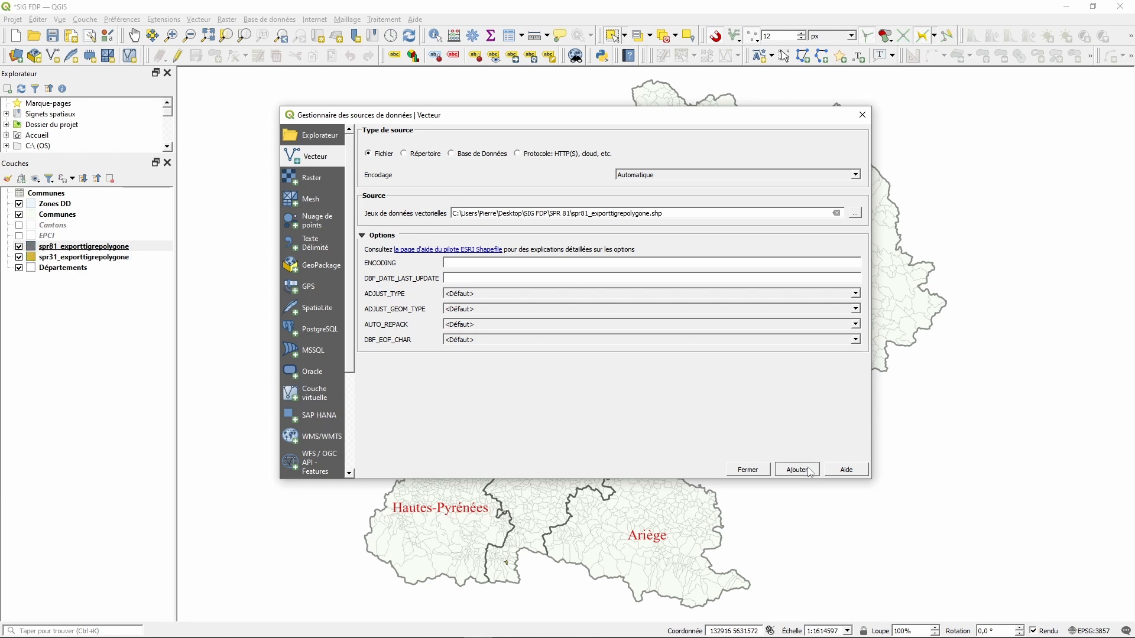
{"action": "left_click", "coordinate": [748, 471]}
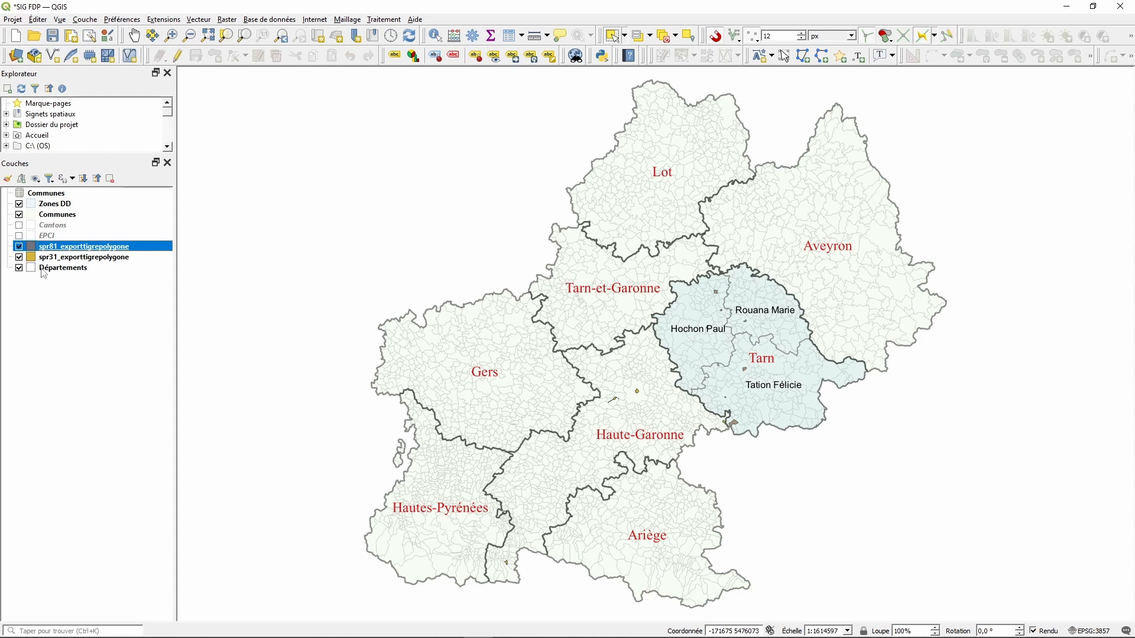
- Create a layer group named SPR and move both spr layers into it
{"action": "right_click", "coordinate": [57, 314]}
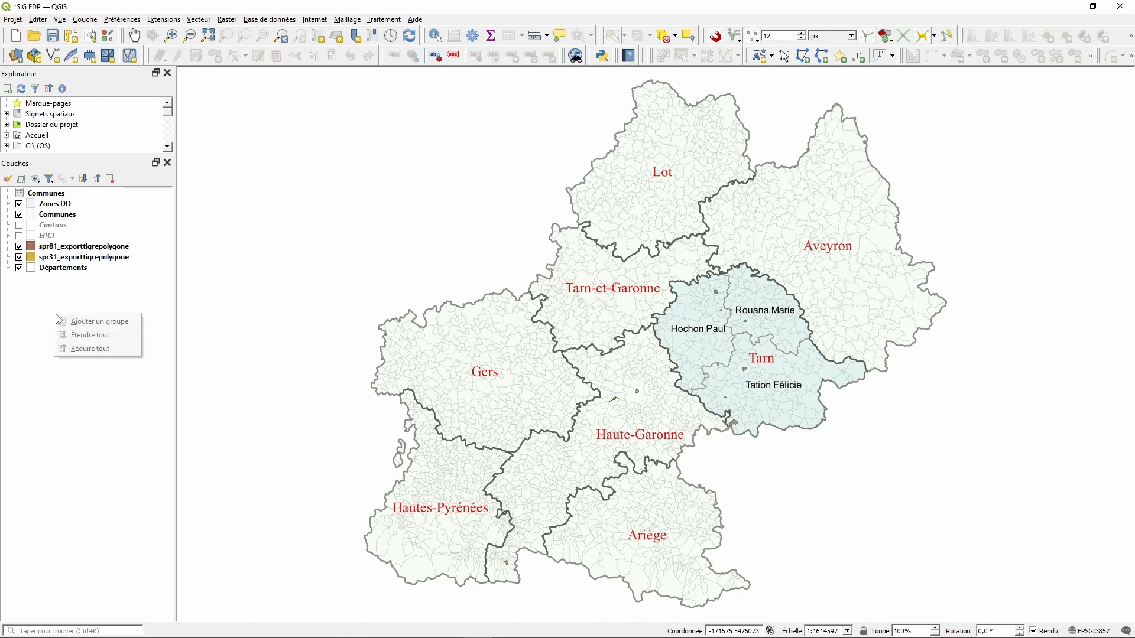
{"action": "left_click", "coordinate": [76, 322]}
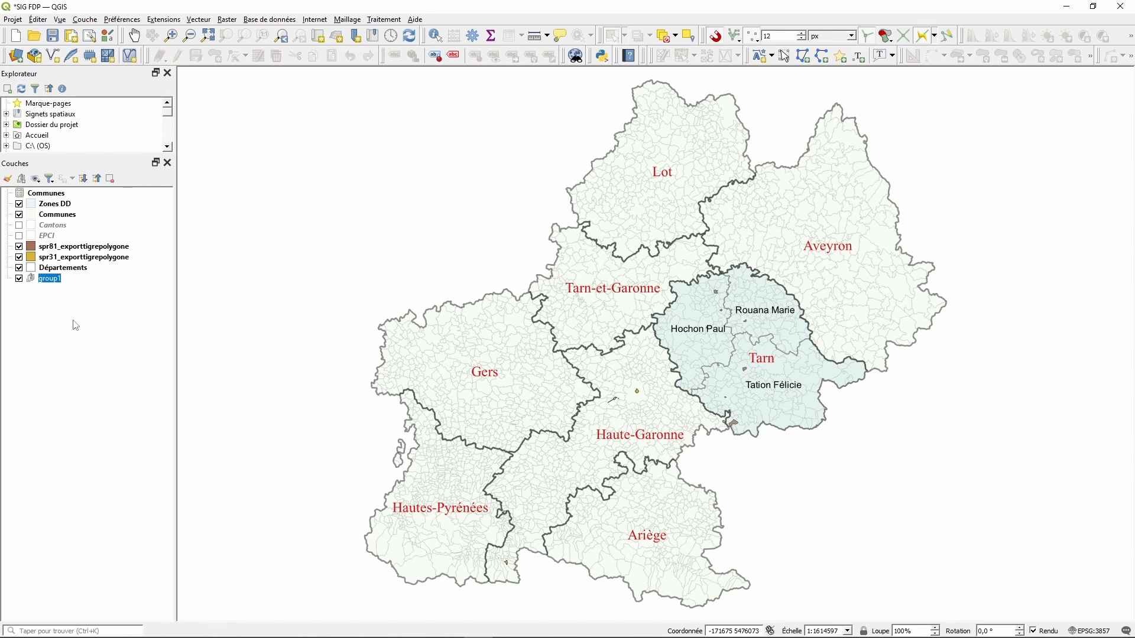
{"action": "type", "text": "SP"}
{"action": "left_click_drag", "start_coordinate": [72, 247], "coordinate": [83, 273]}
{"action": "left_click", "coordinate": [73, 249]}
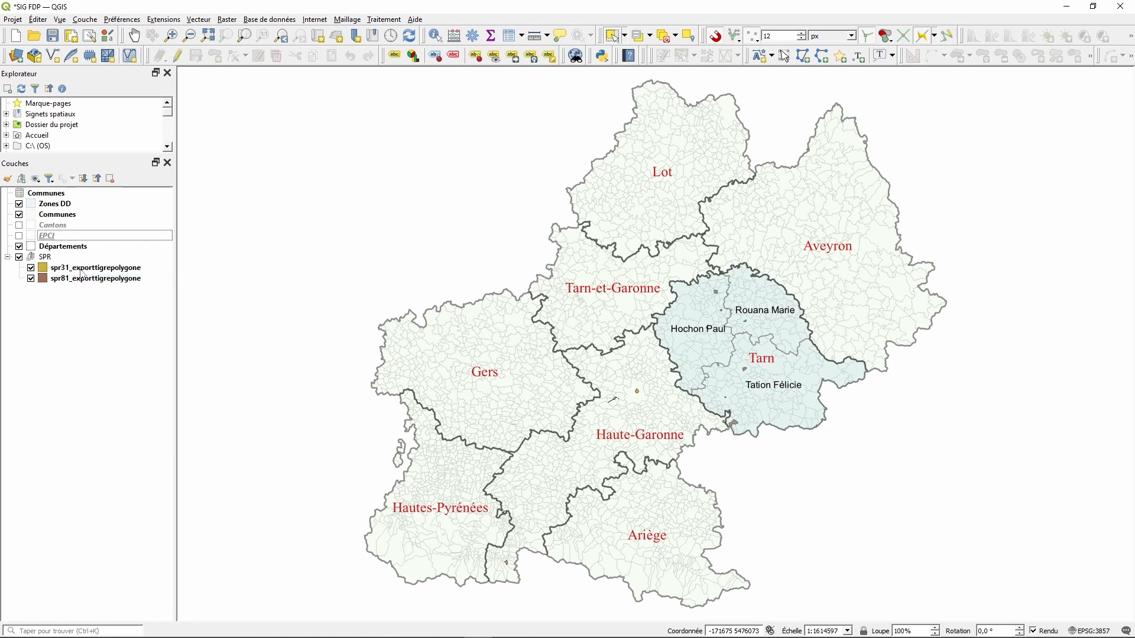
{"action": "left_click", "coordinate": [19, 258]}
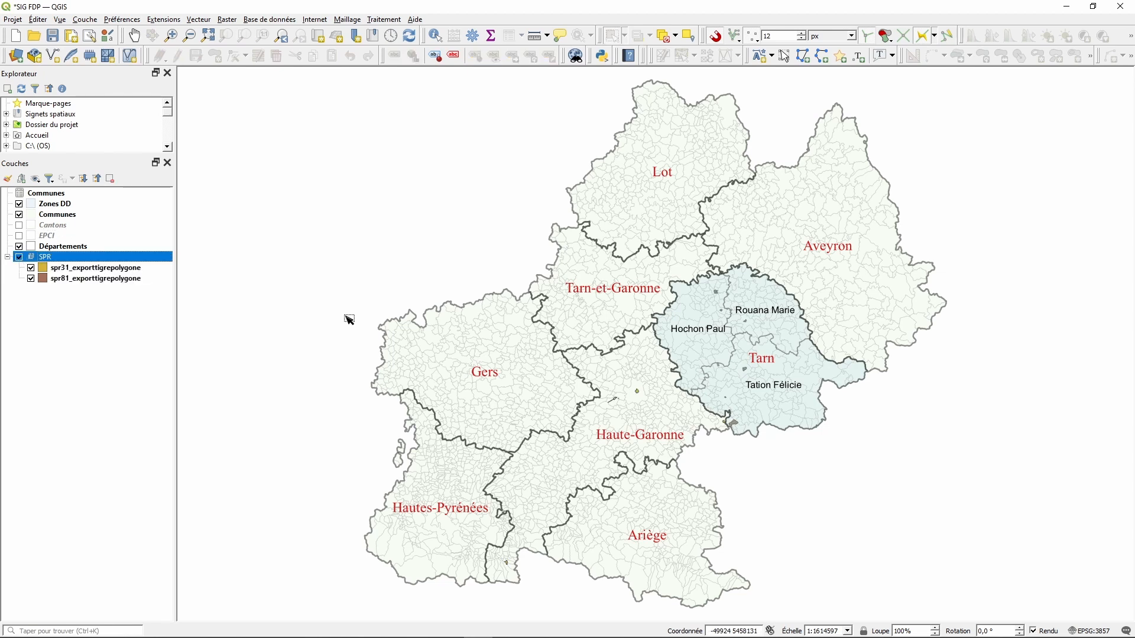
- Zoom the map in closely on the Tarn area
{"action": "scroll", "coordinate": [794, 332], "scroll_direction": "up", "scroll_amount": 1}
{"action": "scroll", "coordinate": [733, 473], "scroll_direction": "up", "scroll_amount": 1}
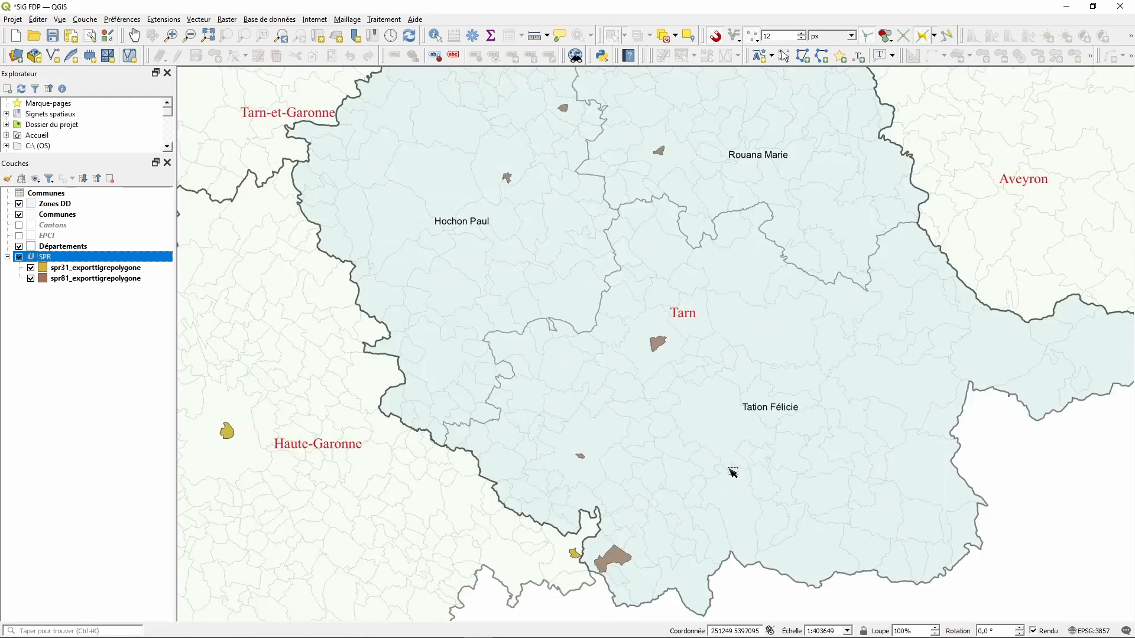
{"action": "scroll", "coordinate": [674, 140], "scroll_direction": "up", "scroll_amount": 1}
{"action": "scroll", "coordinate": [653, 156], "scroll_direction": "up", "scroll_amount": 1}
{"action": "scroll", "coordinate": [648, 157], "scroll_direction": "down", "scroll_amount": 2}
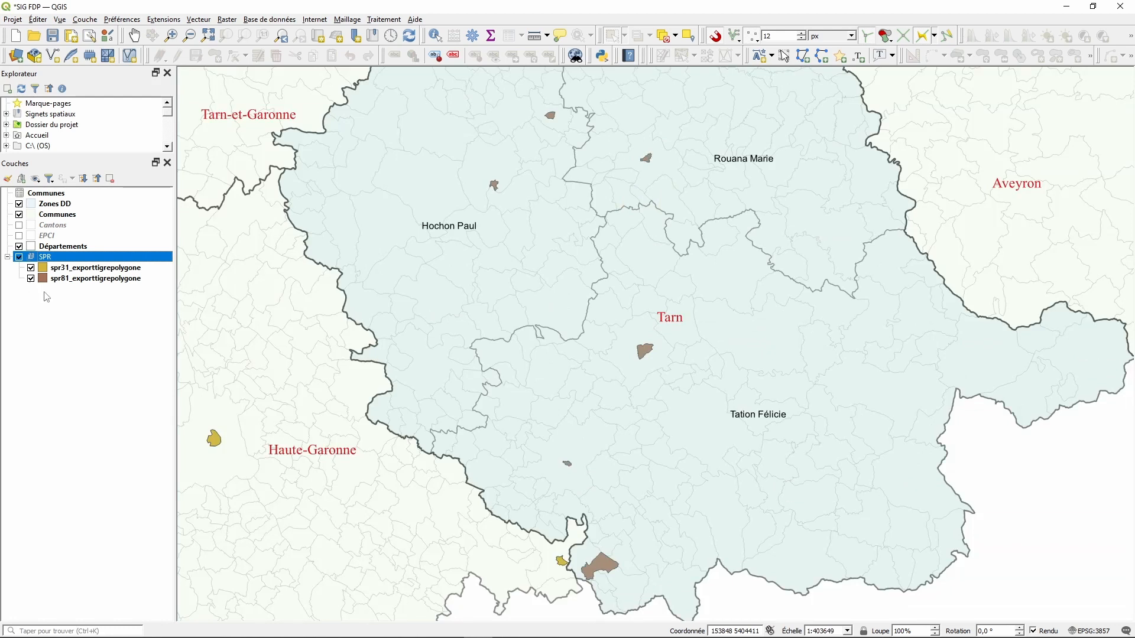
{"action": "right_click", "coordinate": [93, 273]}
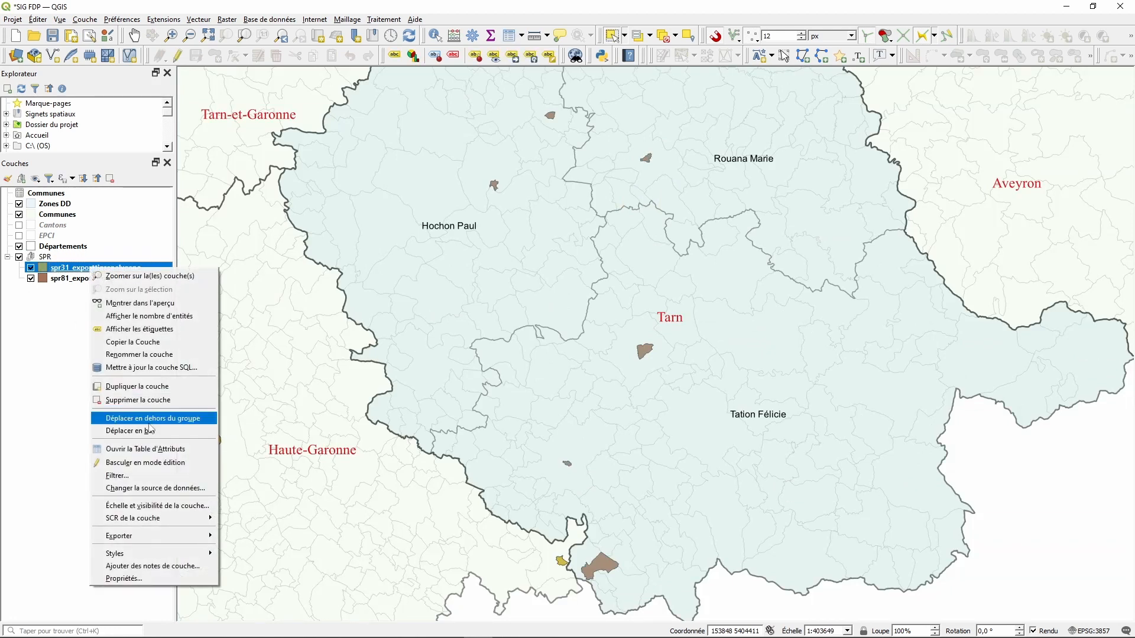
- Set the spr31 layer's fill colour to RGB 31/120/180, keeping the outline unchanged
{"action": "left_click", "coordinate": [127, 578]}
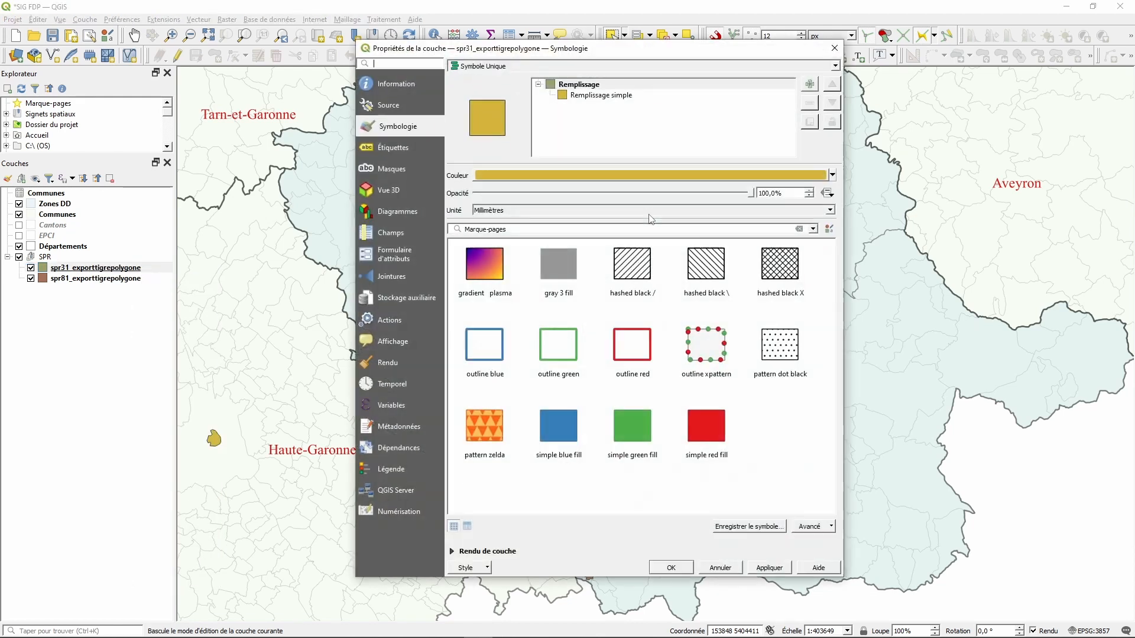
{"action": "left_click", "coordinate": [594, 96]}
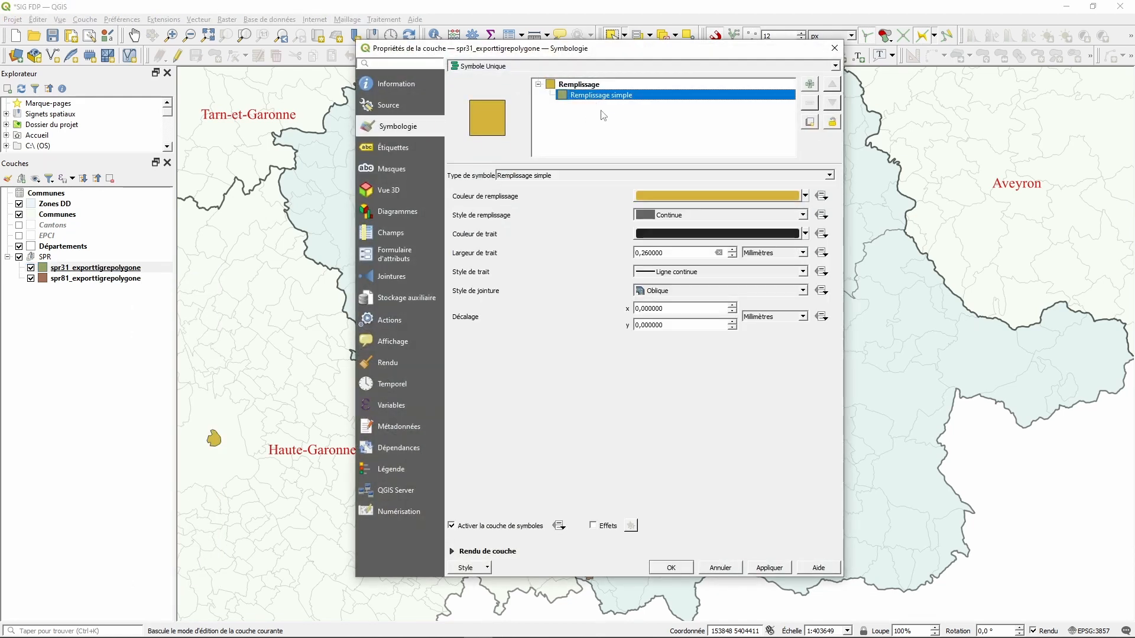
{"action": "left_click", "coordinate": [661, 195]}
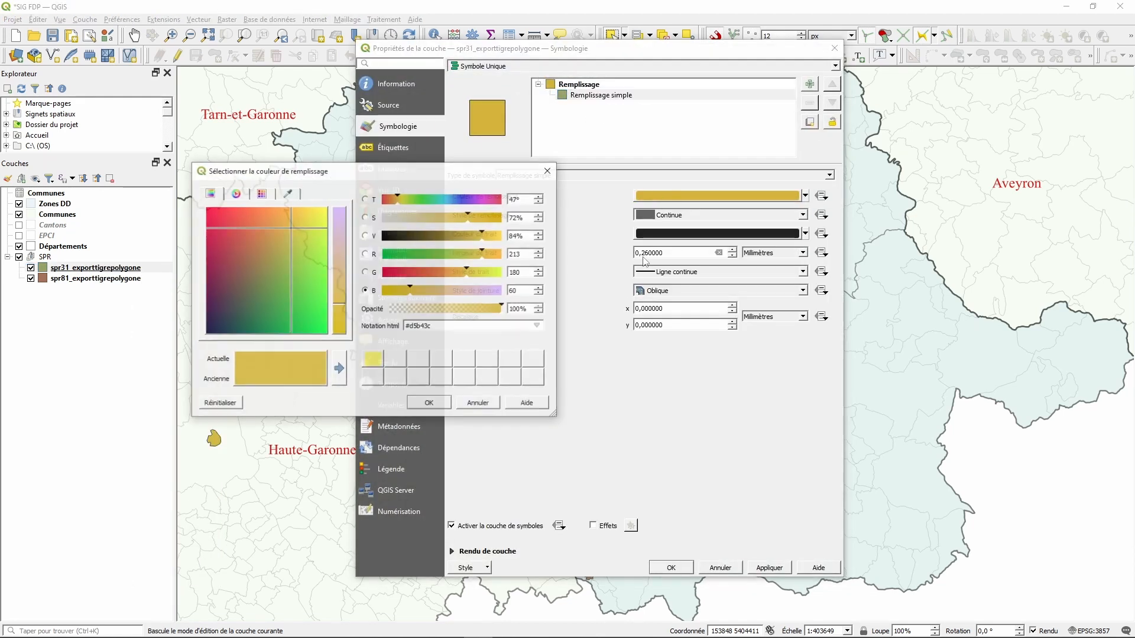
{"action": "double_click", "coordinate": [526, 258]}
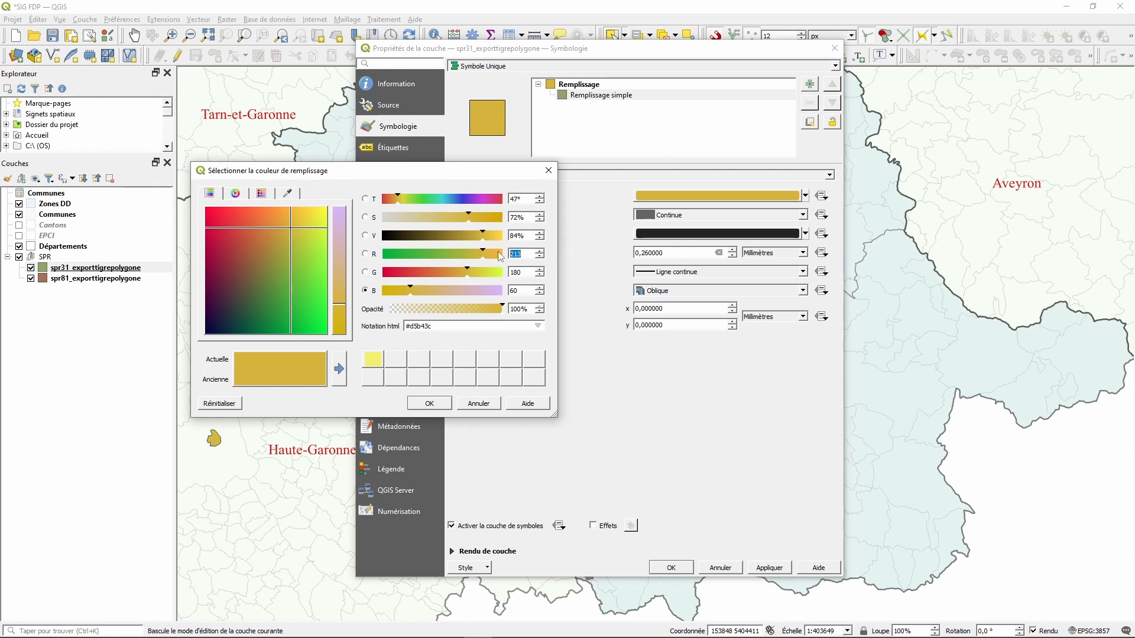
{"action": "type", "text": "31"}
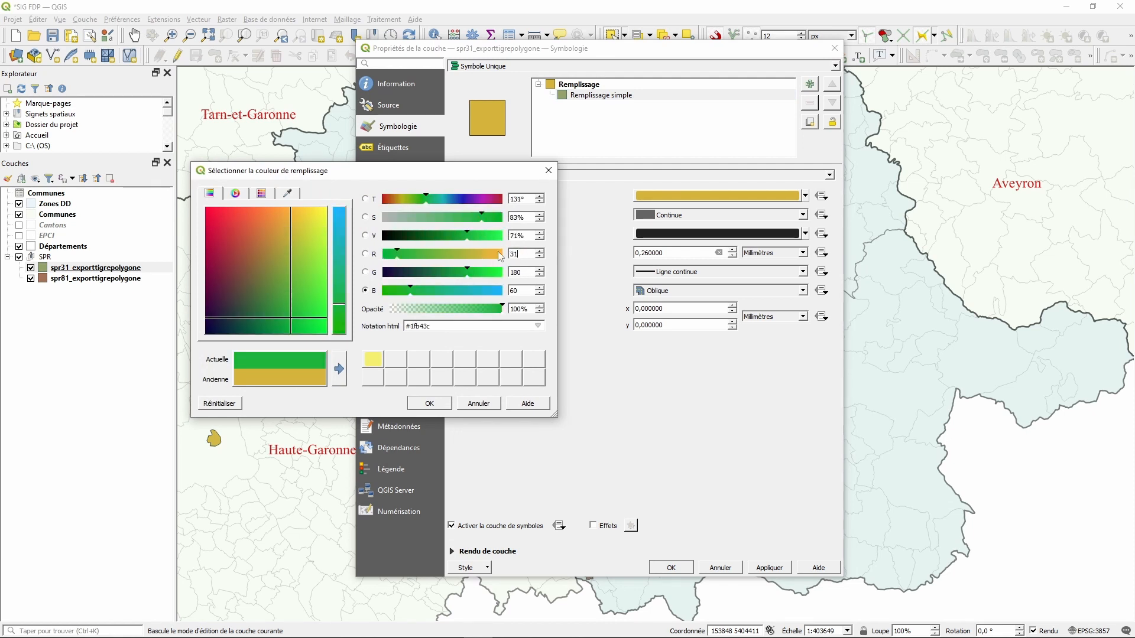
{"action": "key", "text": "Tab"}
{"action": "type", "text": "120"}
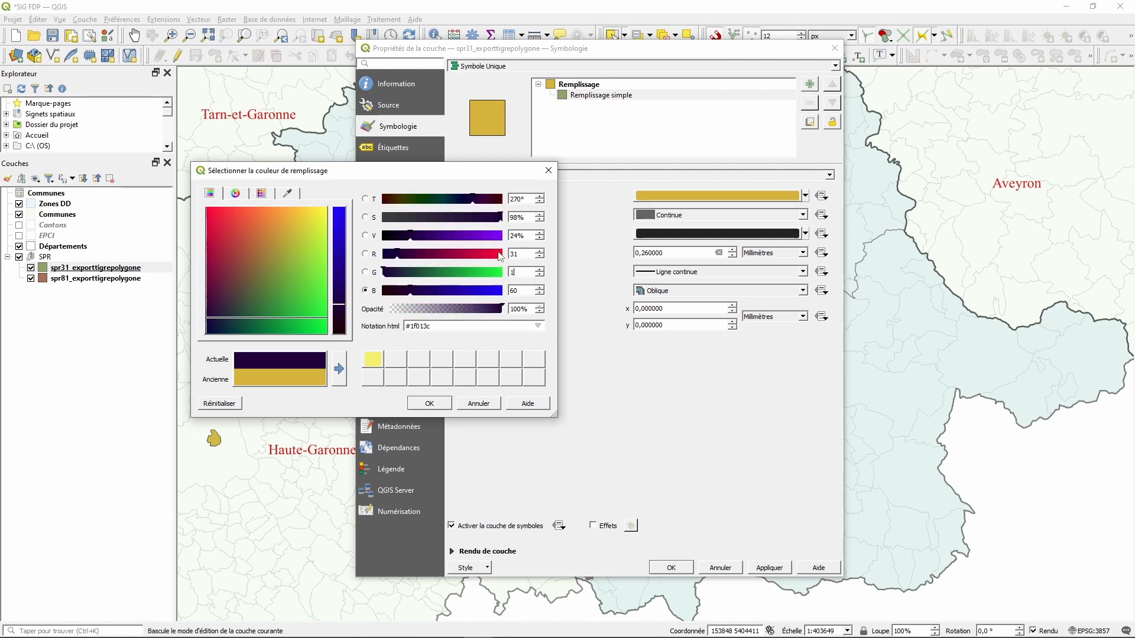
{"action": "key", "text": "Tab"}
{"action": "type", "text": "180"}
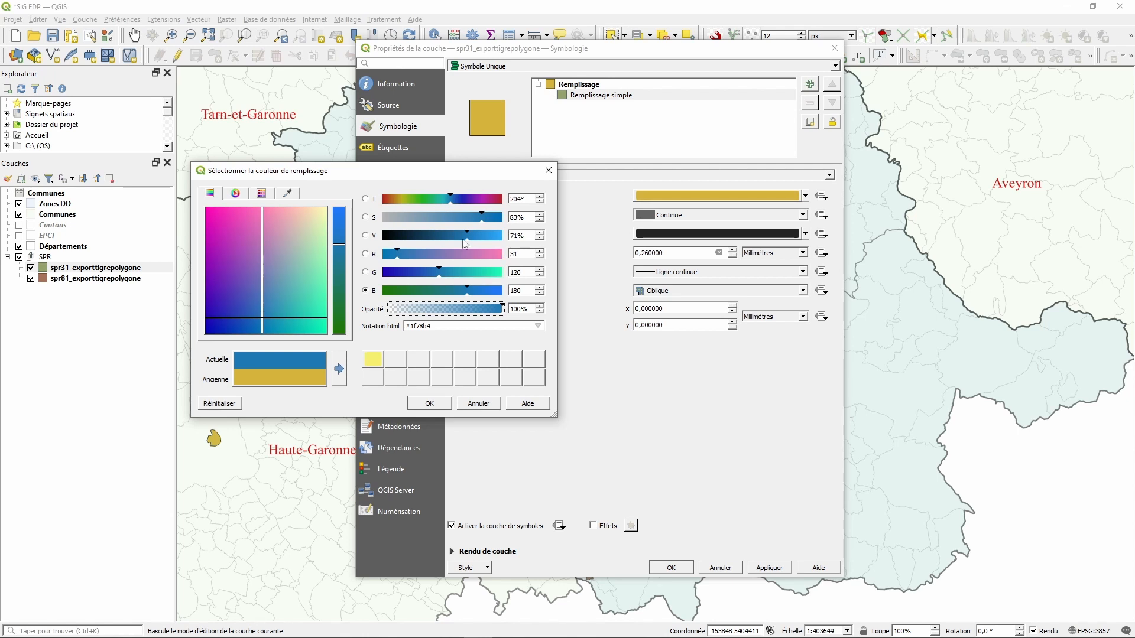
{"action": "left_click", "coordinate": [424, 405]}
{"action": "left_click", "coordinate": [769, 234]}
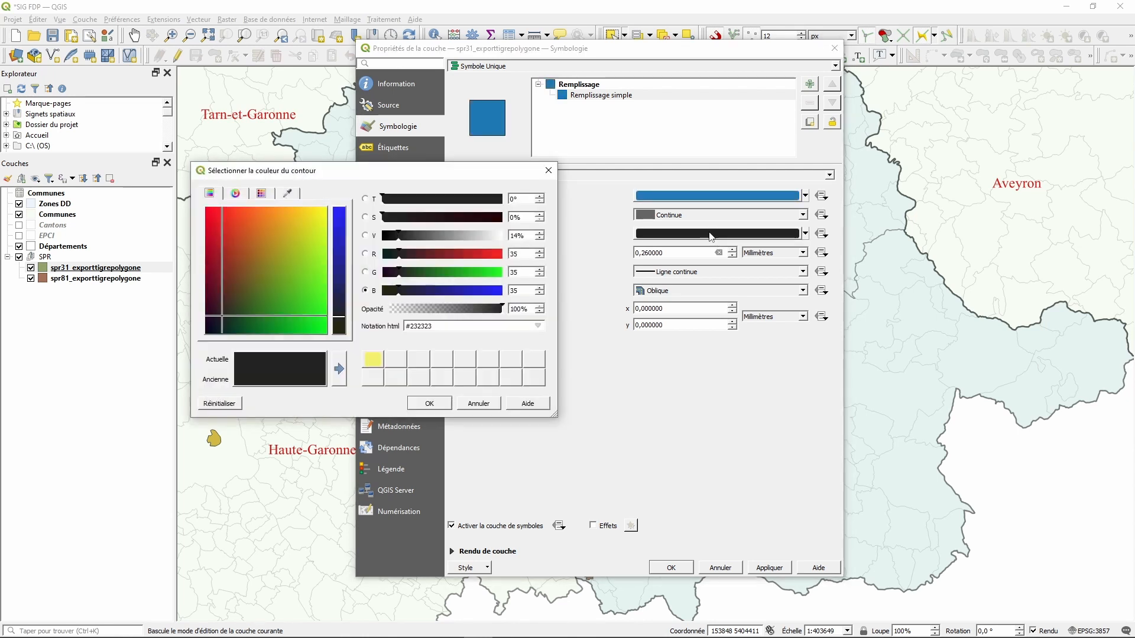
{"action": "left_click", "coordinate": [478, 403]}
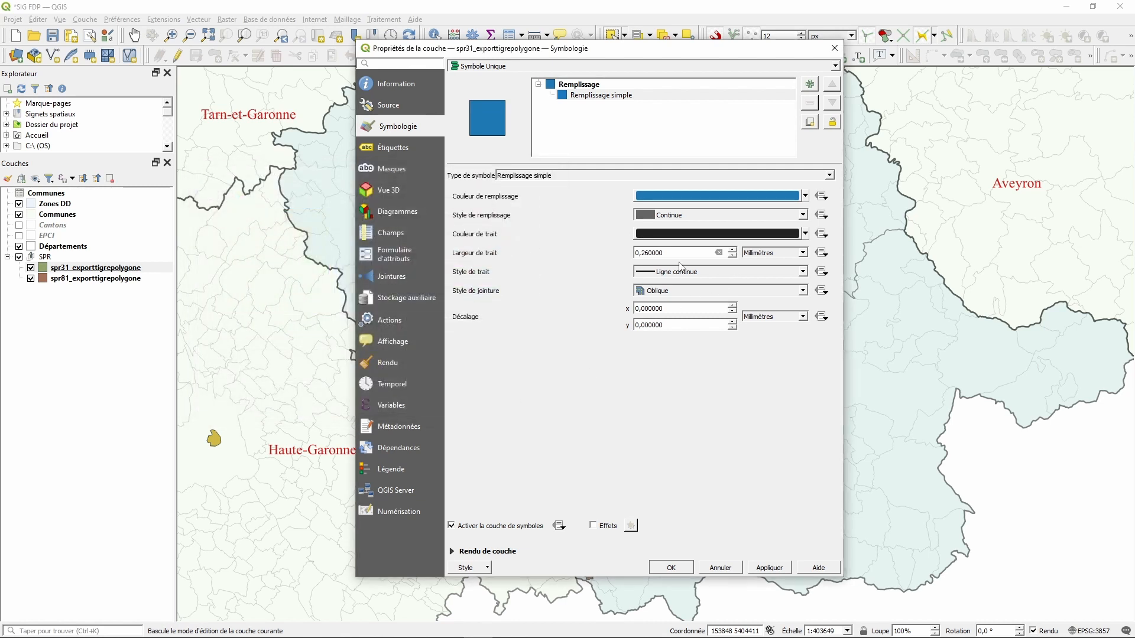
- Lower the symbol opacity to 50%, then apply and close the properties
{"action": "left_click", "coordinate": [579, 84]}
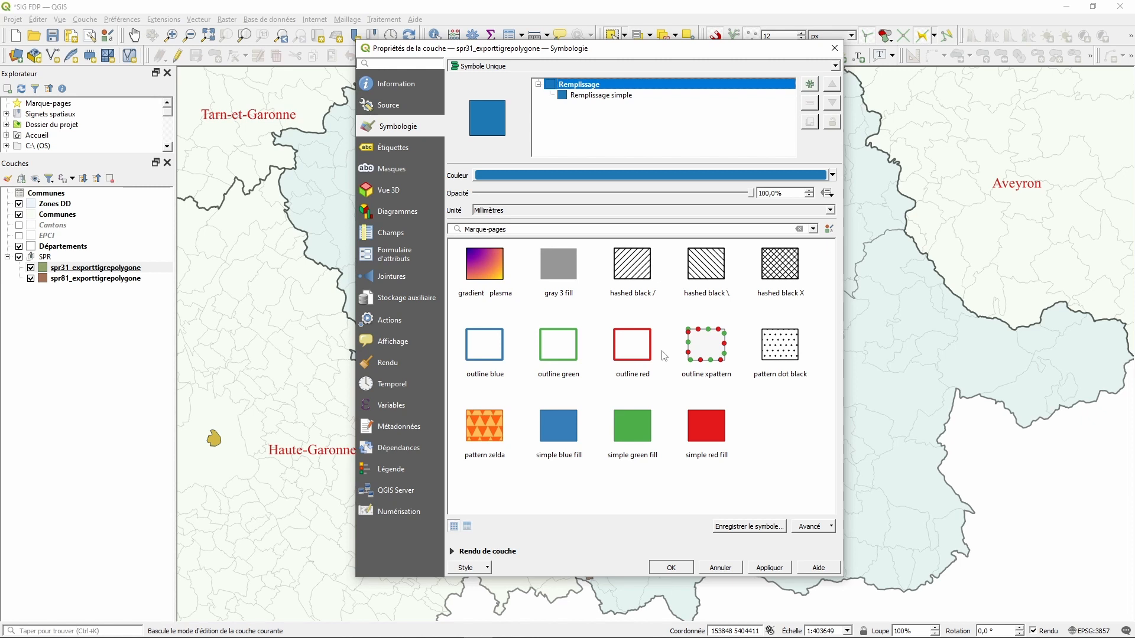
{"action": "left_click", "coordinate": [601, 196]}
{"action": "left_click_drag", "start_coordinate": [726, 199], "coordinate": [615, 205]}
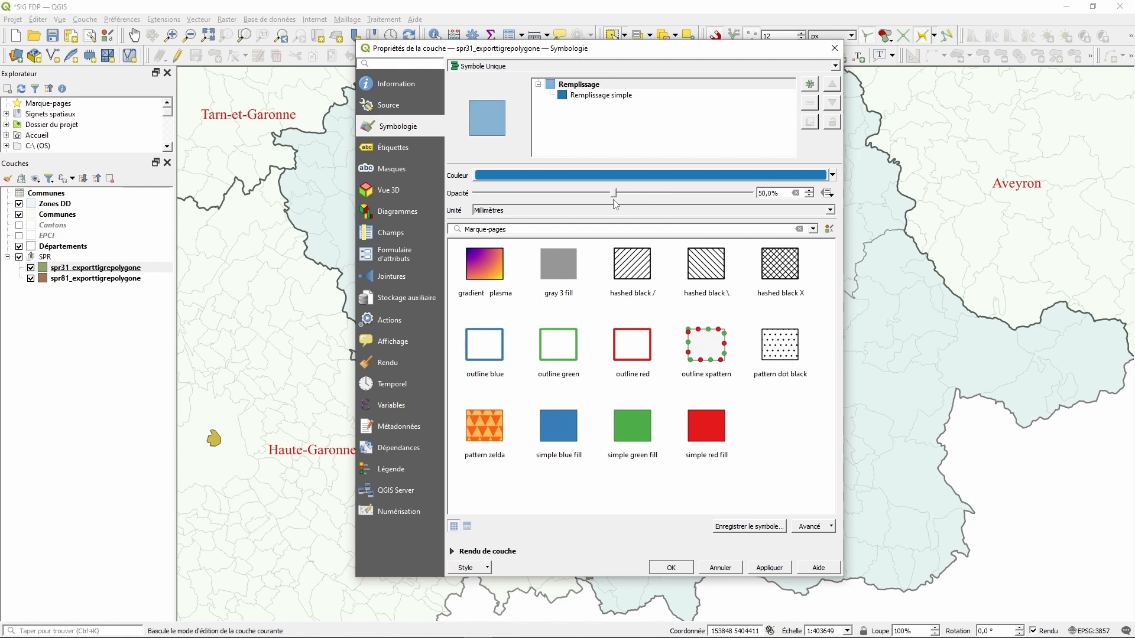
{"action": "left_click", "coordinate": [768, 569]}
{"action": "left_click", "coordinate": [671, 567]}
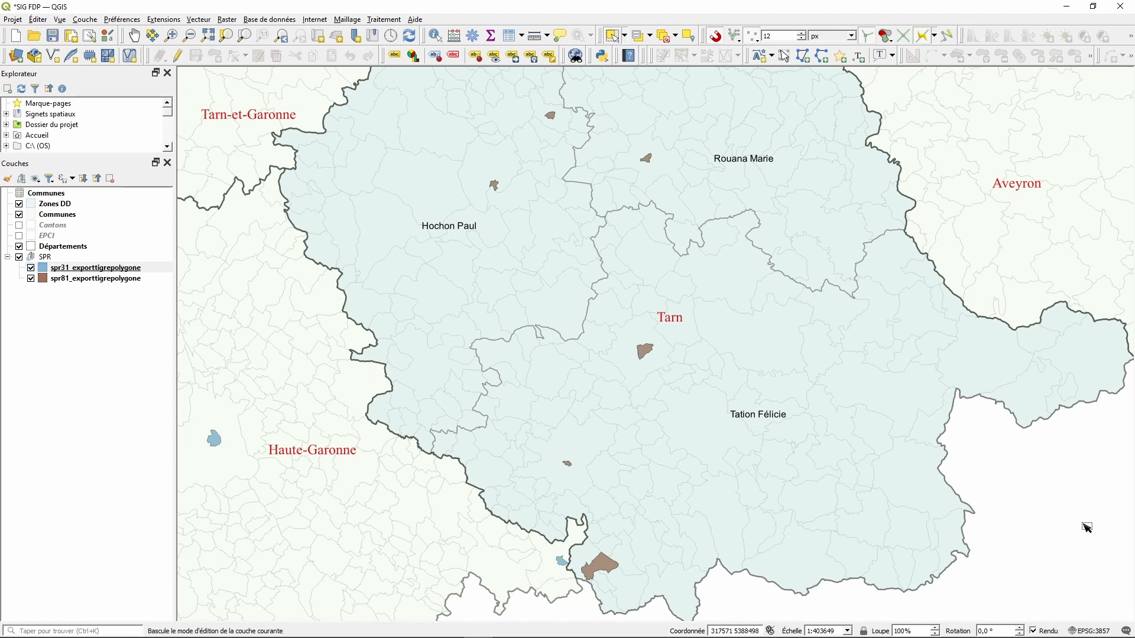
- Copy all style categories from spr31 and paste them onto spr81_exporttigrepolygone
{"action": "right_click", "coordinate": [104, 267]}
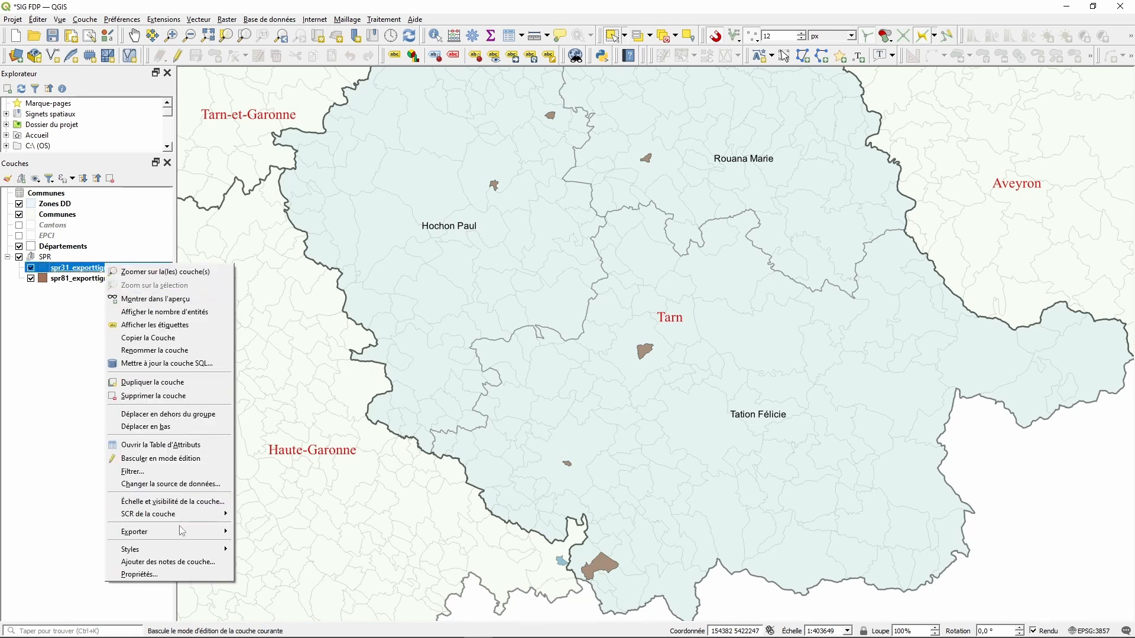
{"action": "mouse_move", "coordinate": [151, 553]}
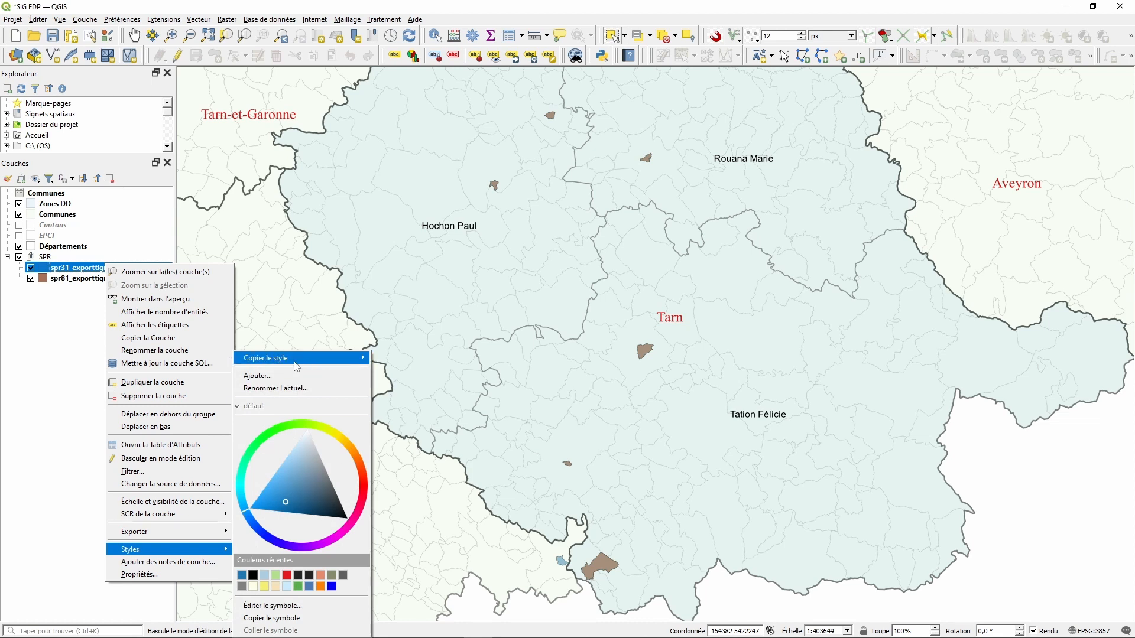
{"action": "mouse_move", "coordinate": [279, 362]}
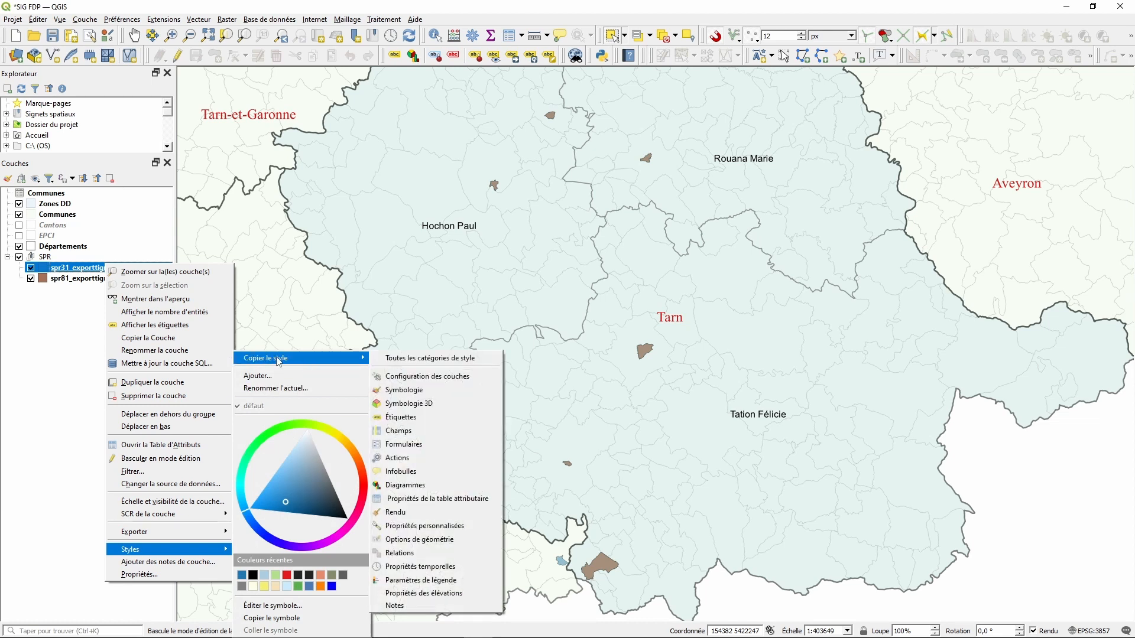
{"action": "left_click", "coordinate": [419, 358]}
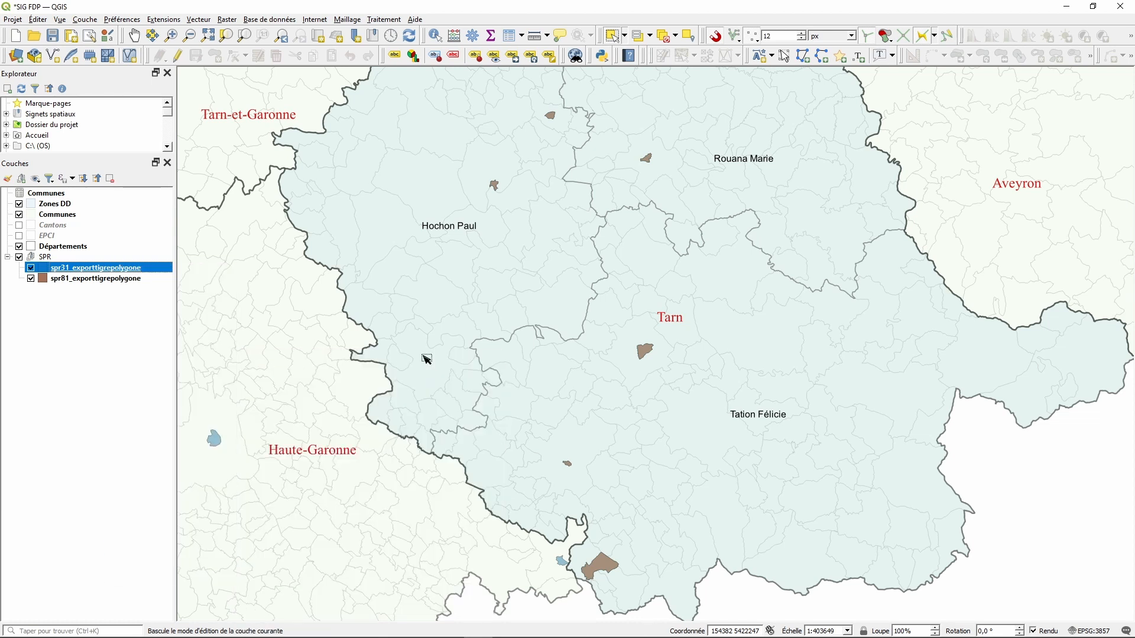
{"action": "left_click", "coordinate": [99, 279]}
{"action": "right_click", "coordinate": [99, 279]}
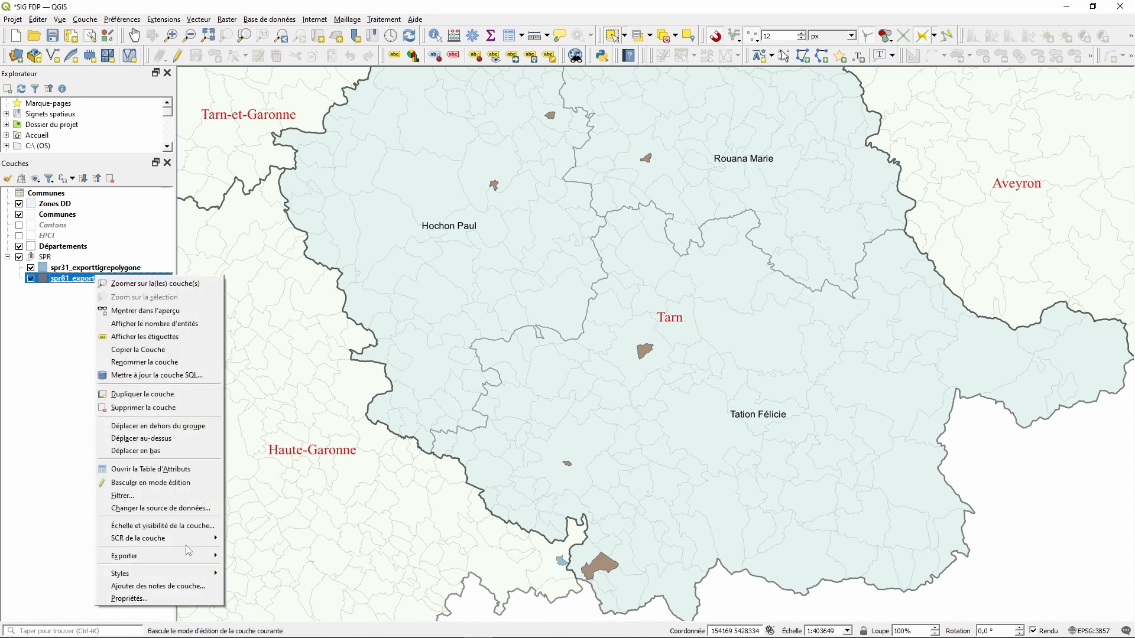
{"action": "mouse_move", "coordinate": [149, 573]}
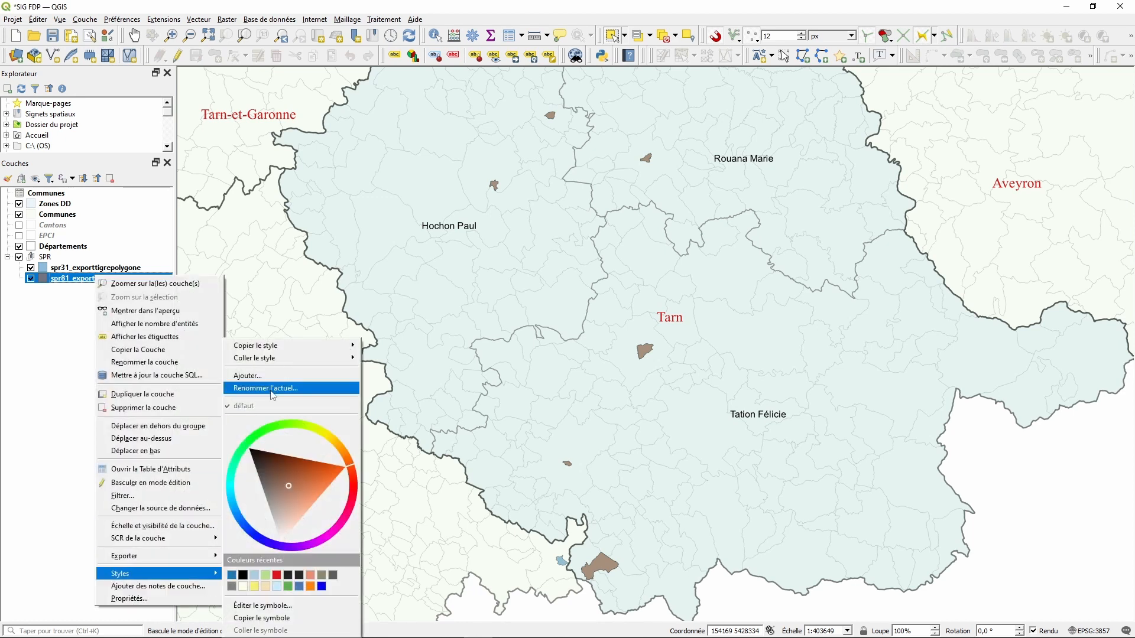
{"action": "mouse_move", "coordinate": [256, 363]}
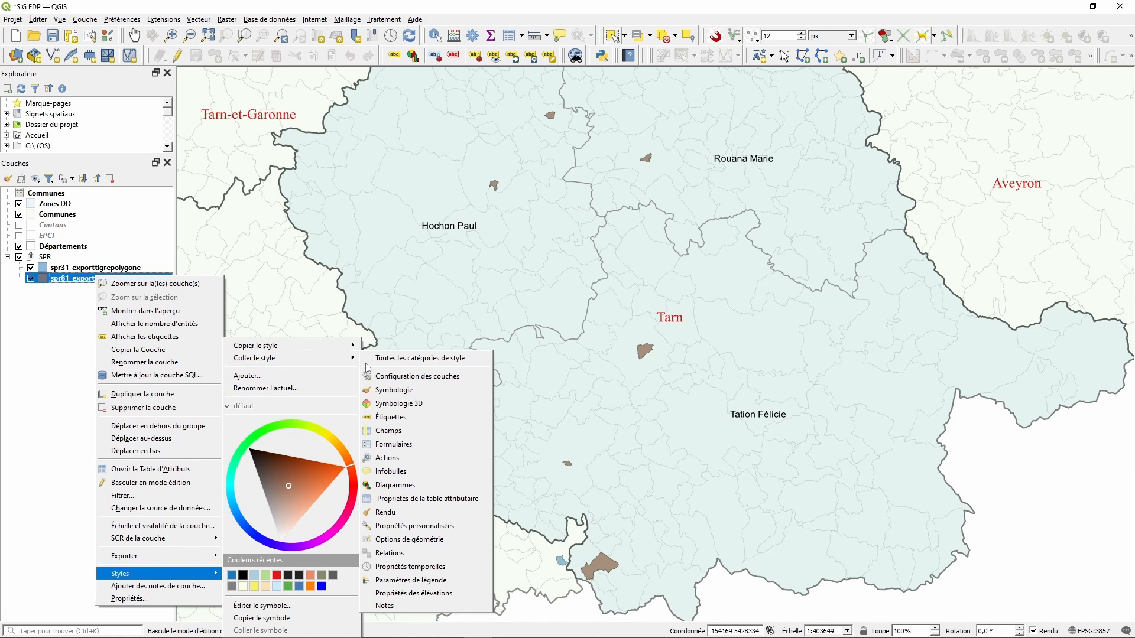
{"action": "left_click", "coordinate": [440, 359]}
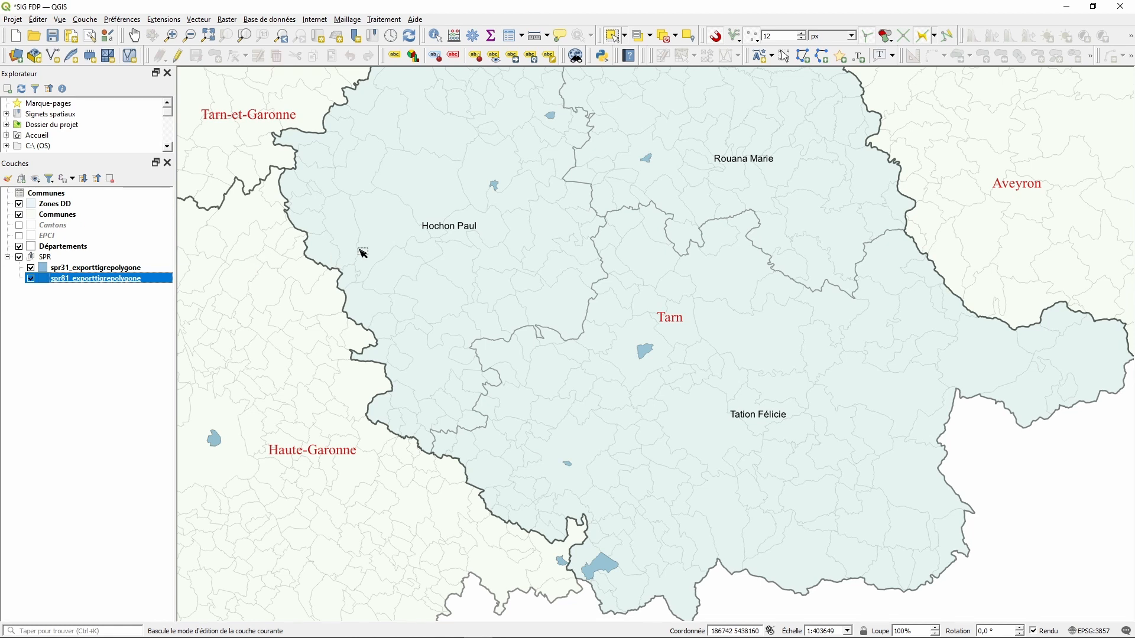
{"action": "scroll", "coordinate": [363, 253], "scroll_direction": "down", "scroll_amount": 1}
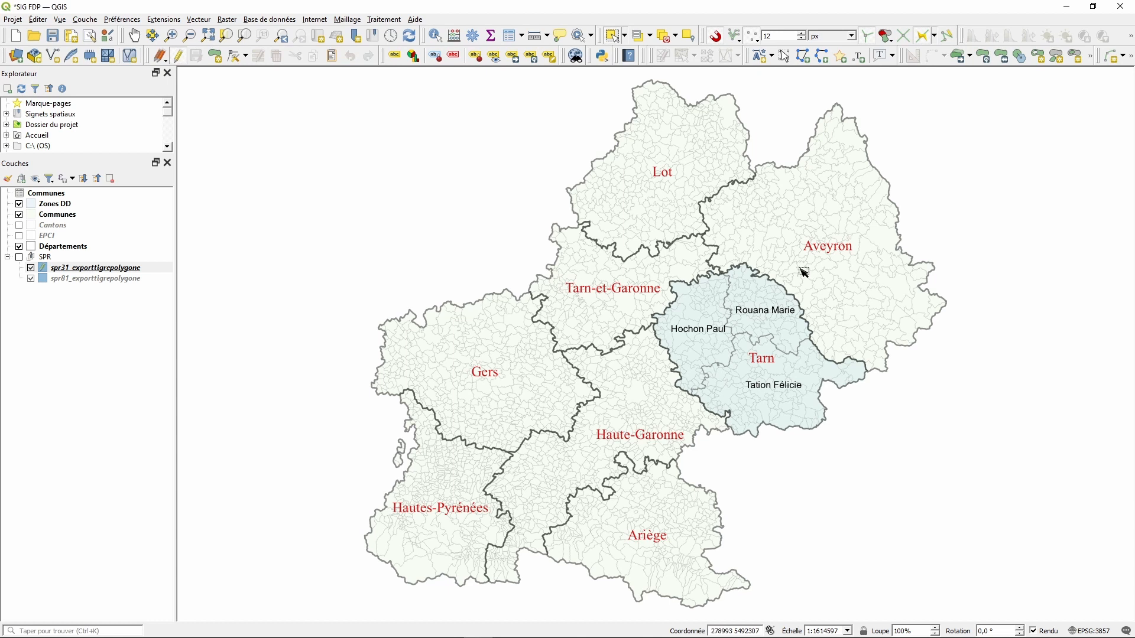
- Search the processing toolbox for 'fusio' and launch Fusionner des couches vecteur
{"action": "left_click", "coordinate": [383, 20]}
{"action": "left_click", "coordinate": [391, 32]}
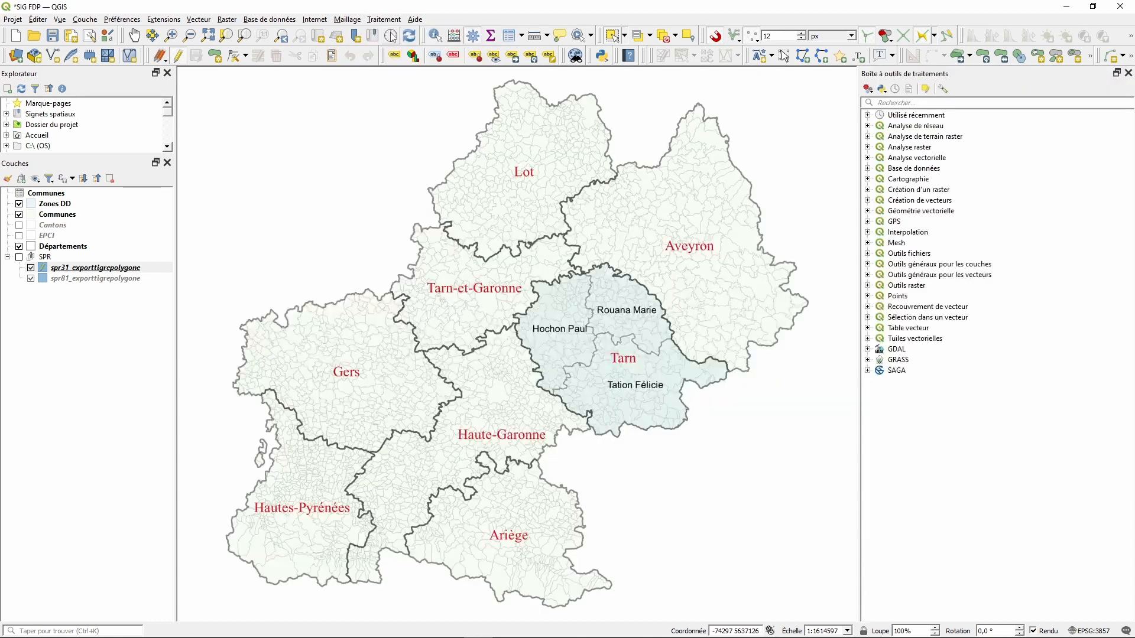
{"action": "left_click", "coordinate": [917, 102]}
{"action": "type", "text": "fusio"}
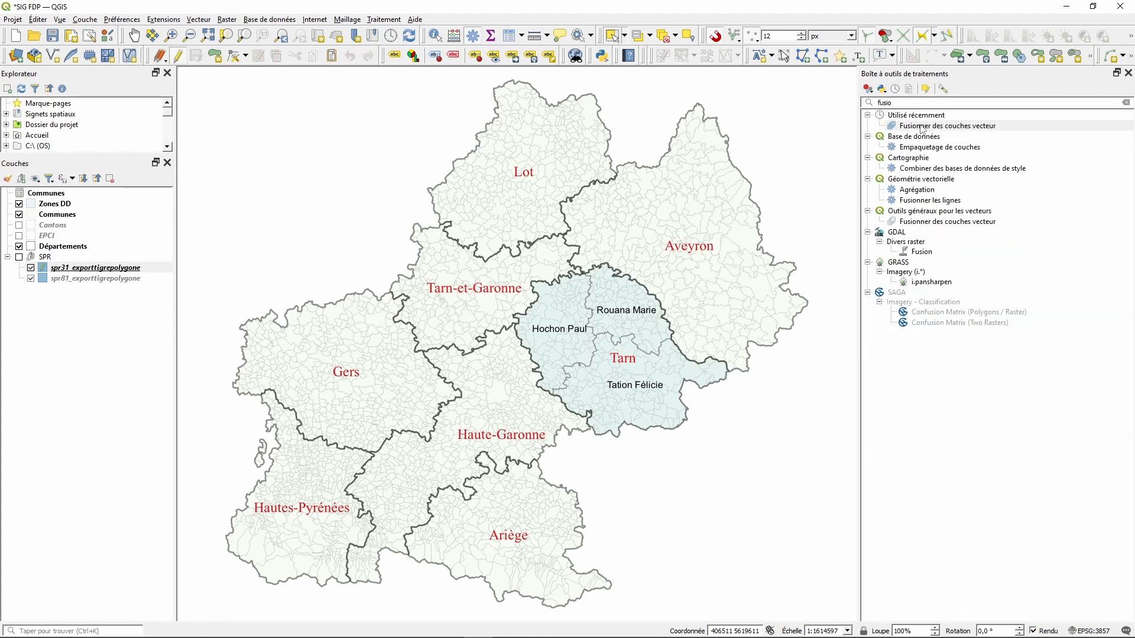
{"action": "double_click", "coordinate": [923, 127]}
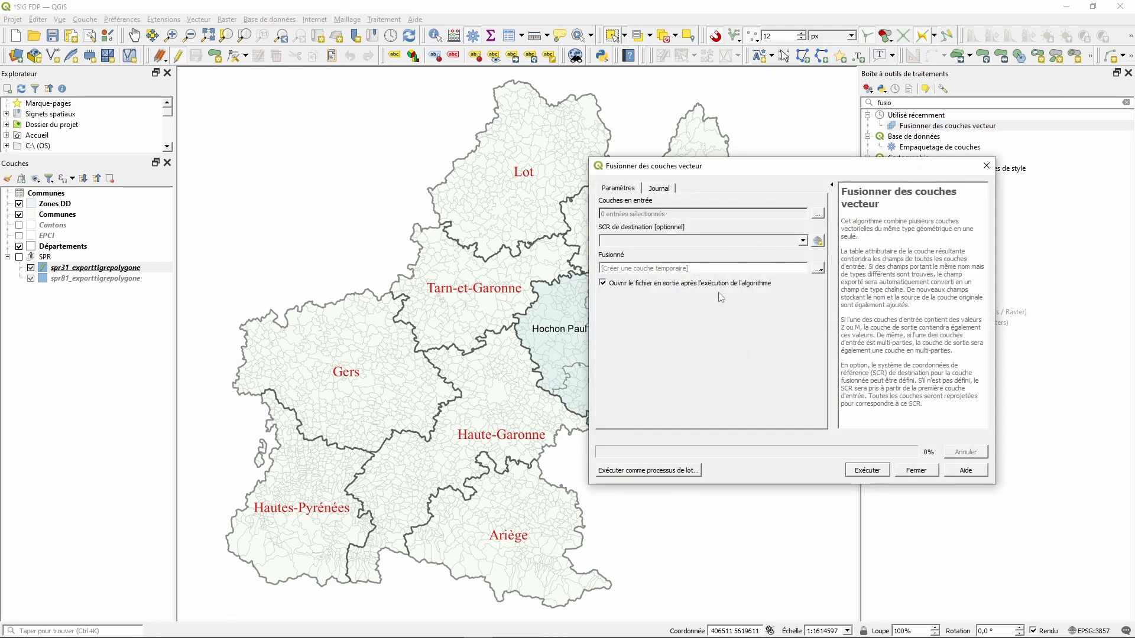
- Select both SPR layers as input layers and review the output destination options
{"action": "left_click", "coordinate": [819, 215]}
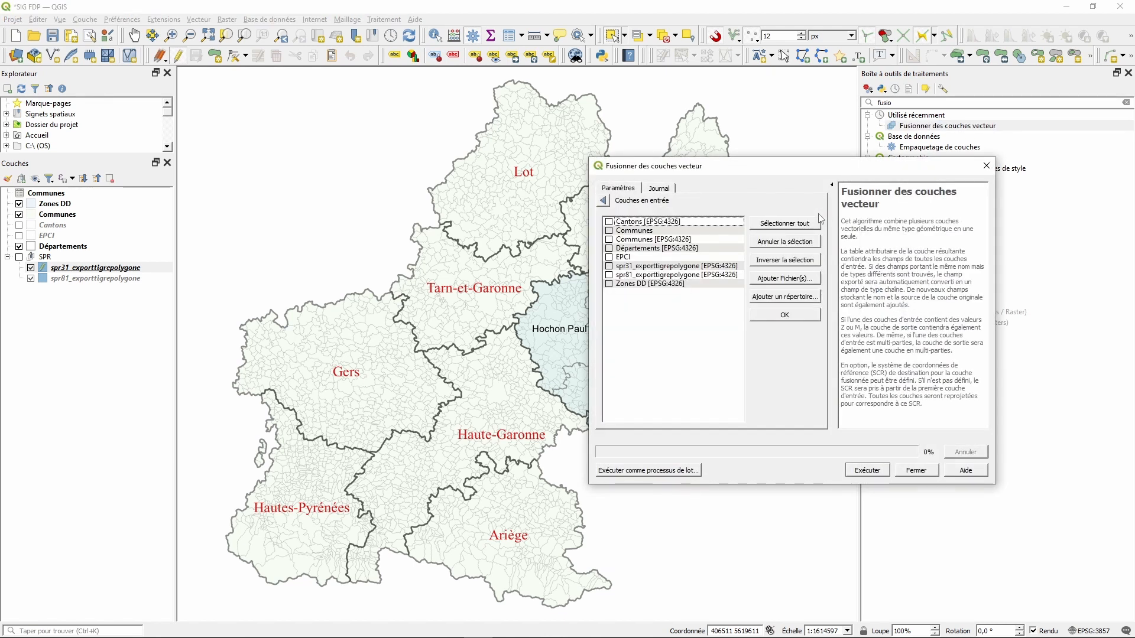
{"action": "left_click", "coordinate": [610, 268]}
{"action": "left_click", "coordinate": [767, 316]}
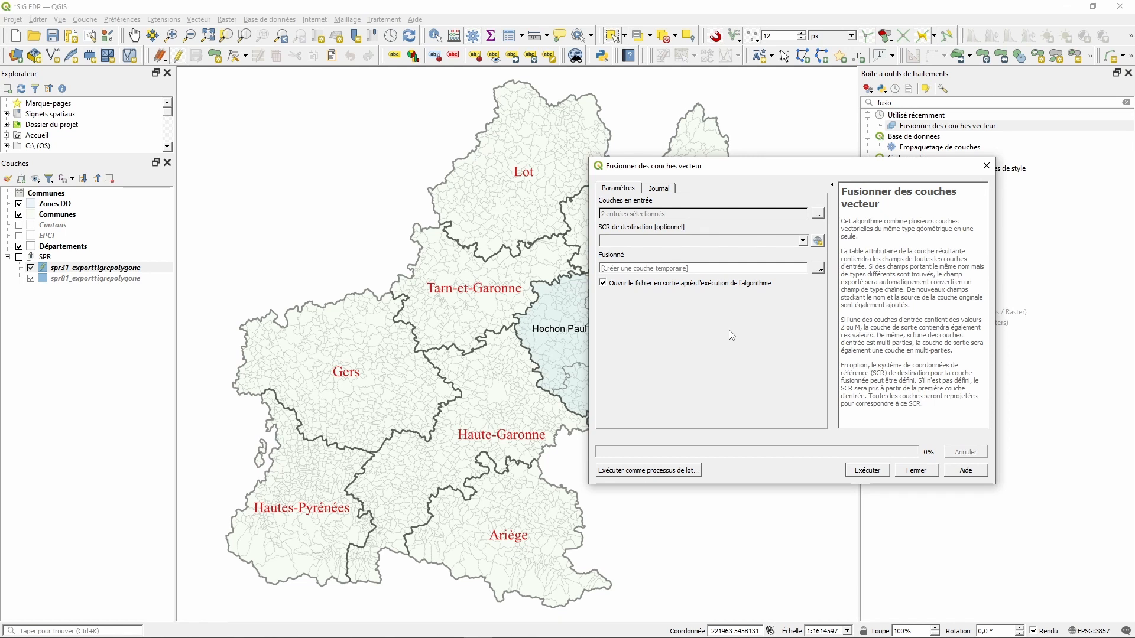
{"action": "left_click", "coordinate": [822, 272]}
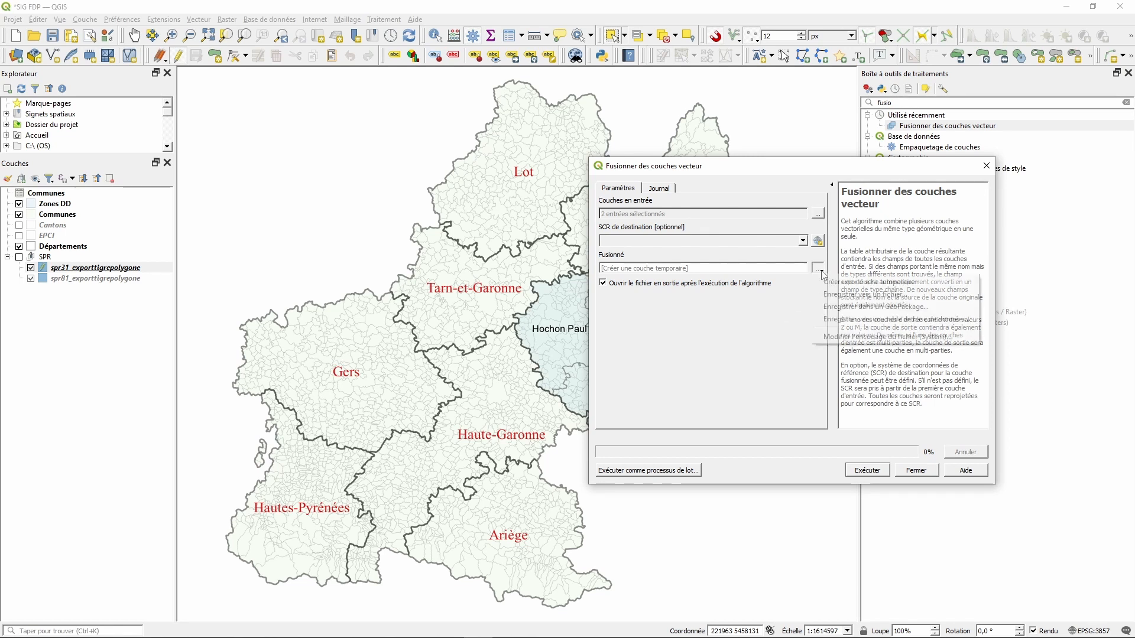
{"action": "left_click", "coordinate": [843, 296]}
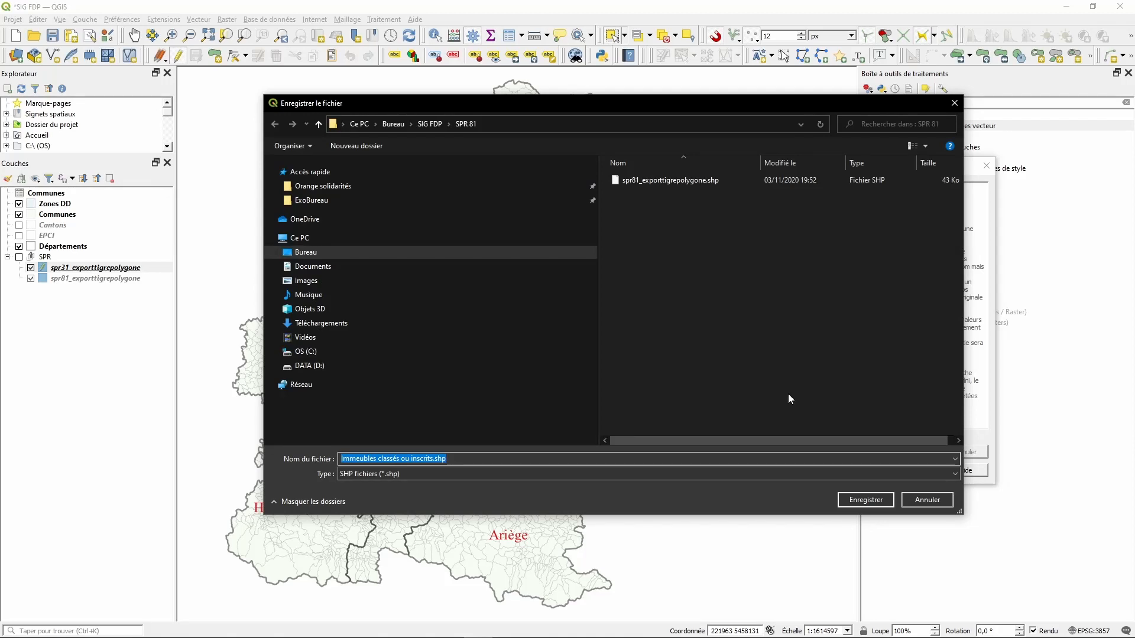
{"action": "left_click", "coordinate": [926, 500]}
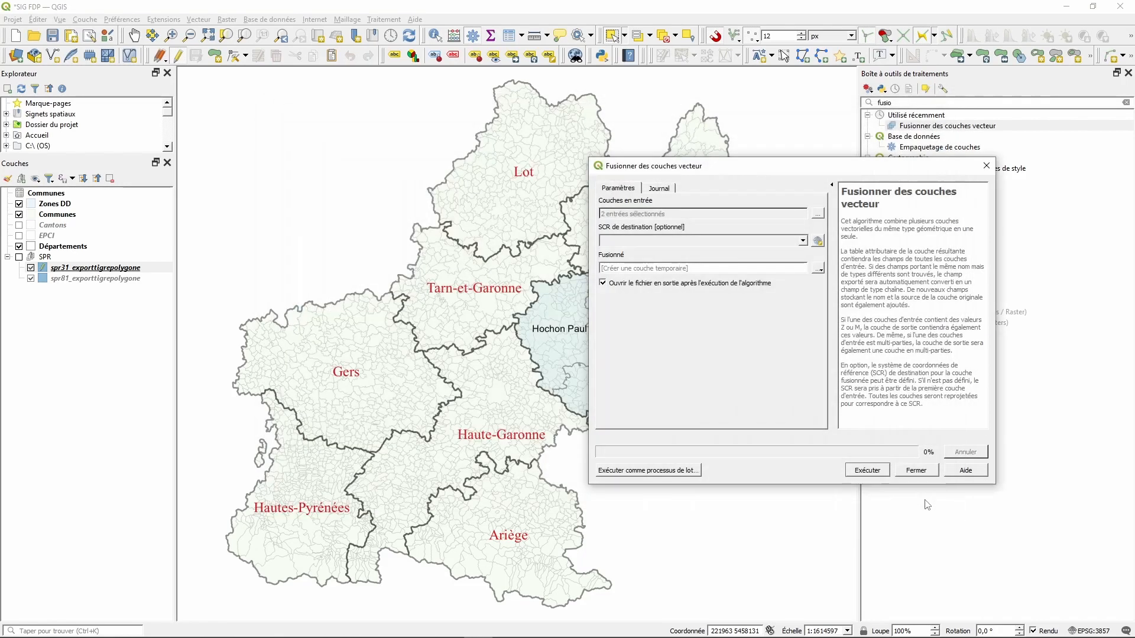